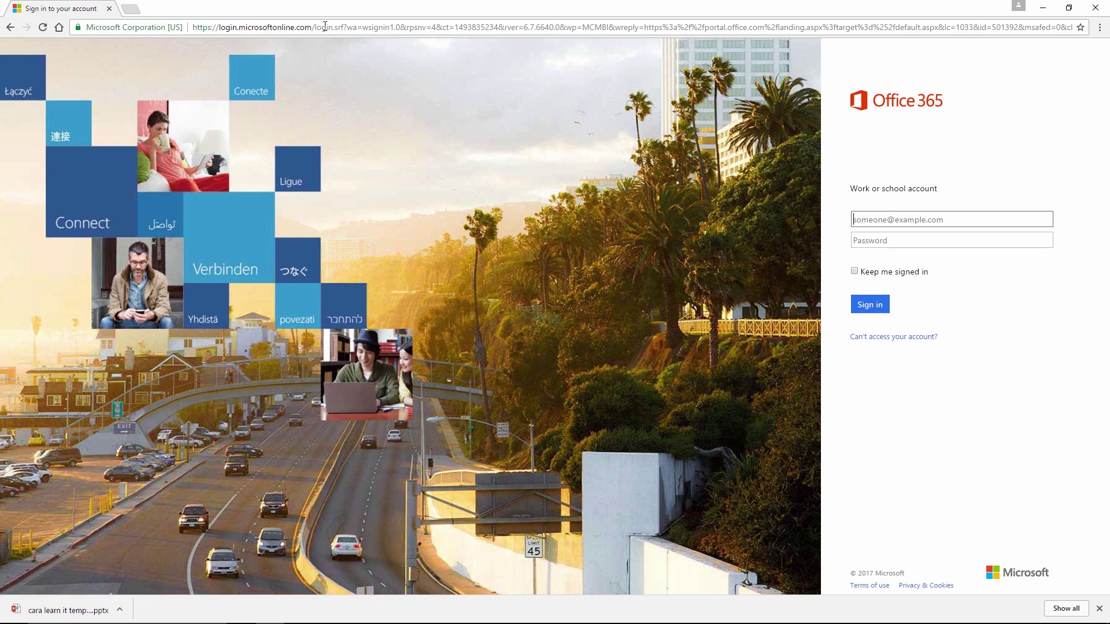
Step: Sign in to Office 365 with the work account e-mail and its password
key(Tab)
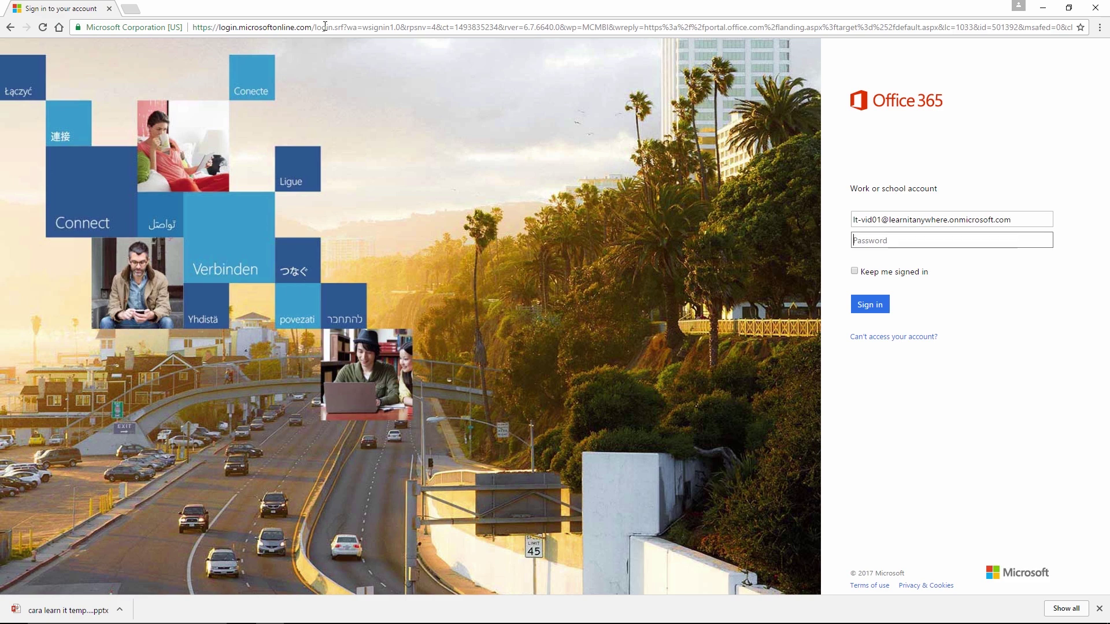
text(********)
key(Return)
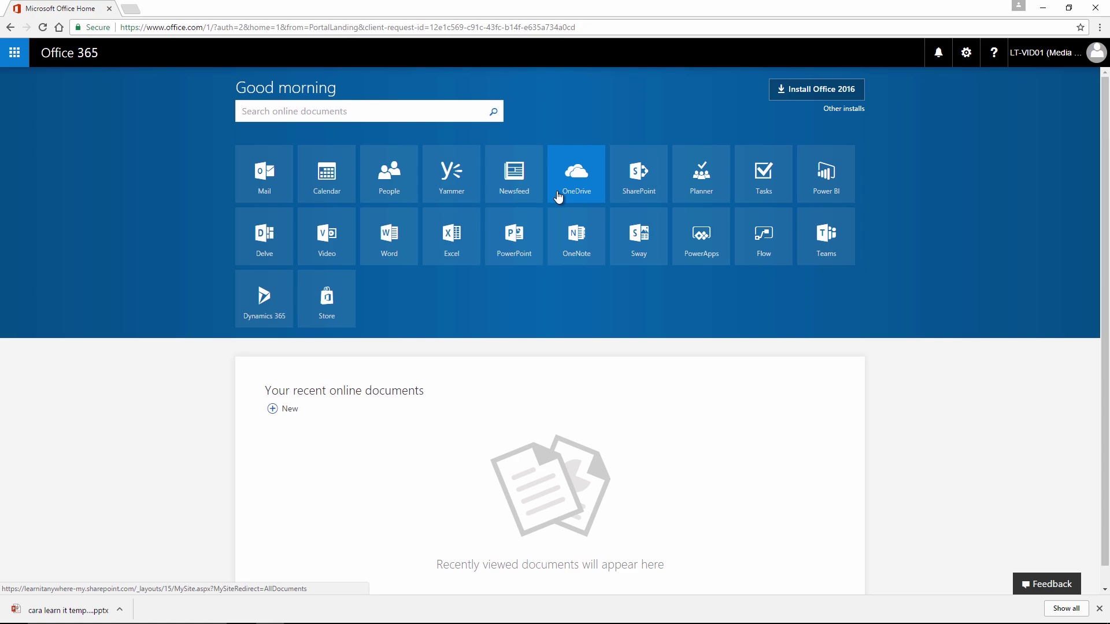
Step: Open OneDrive from the Office 365 tiles and step through the welcome tour to the empty Files list
click(557, 193)
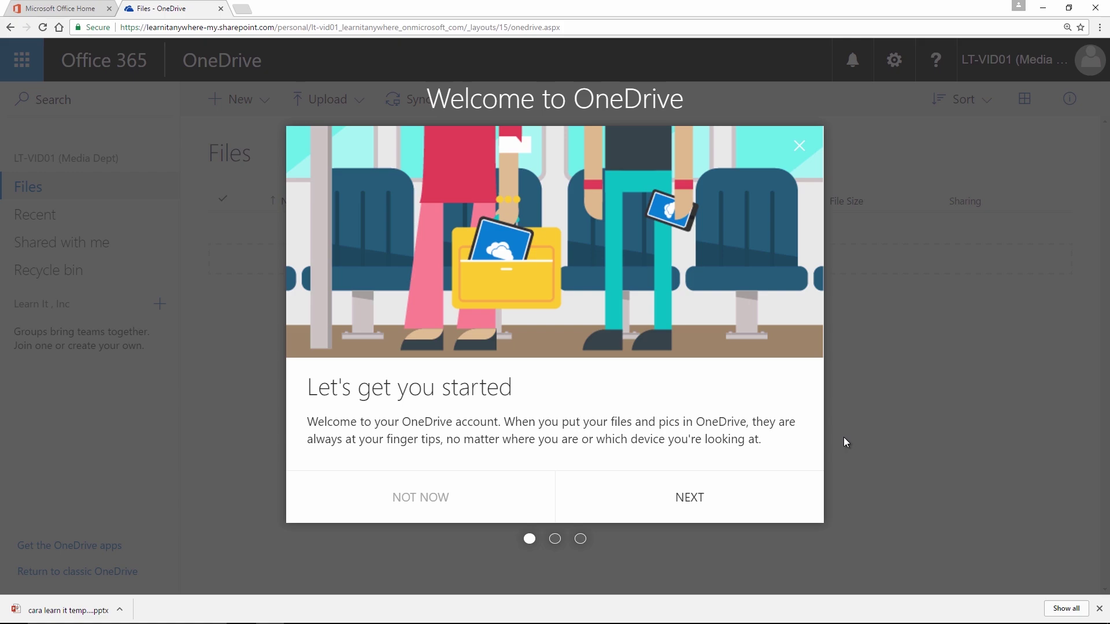
click(697, 501)
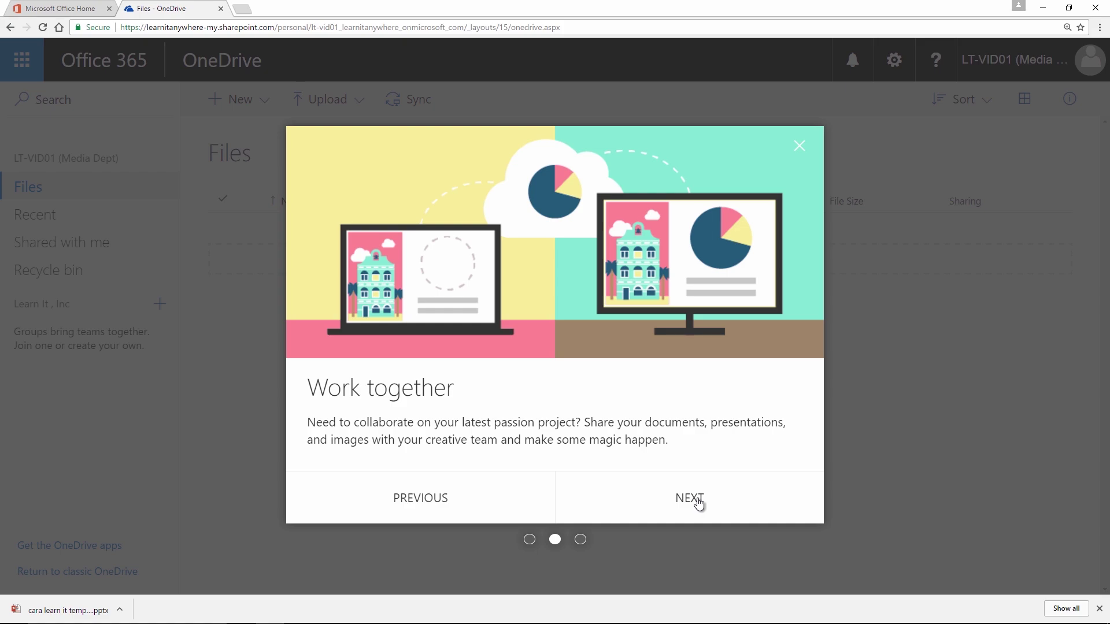
click(699, 505)
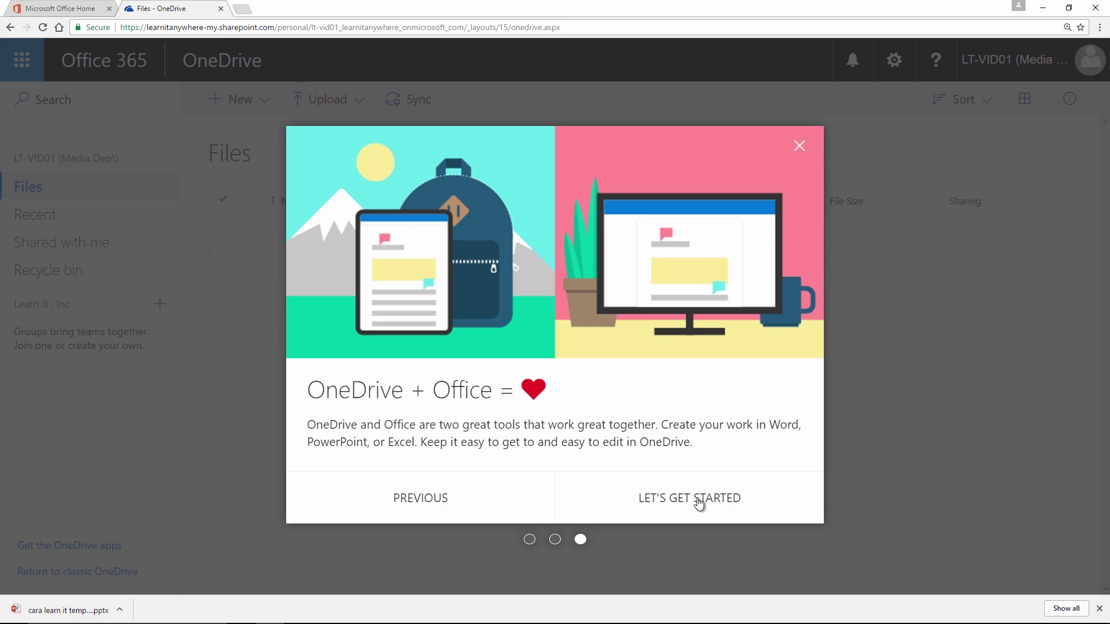
click(700, 504)
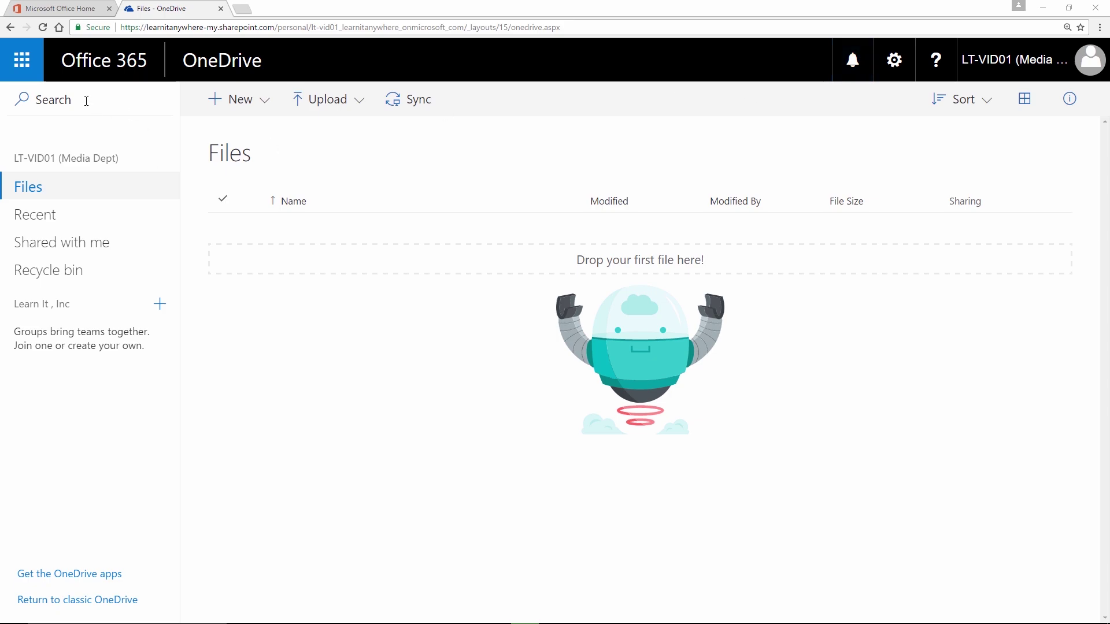
click(22, 63)
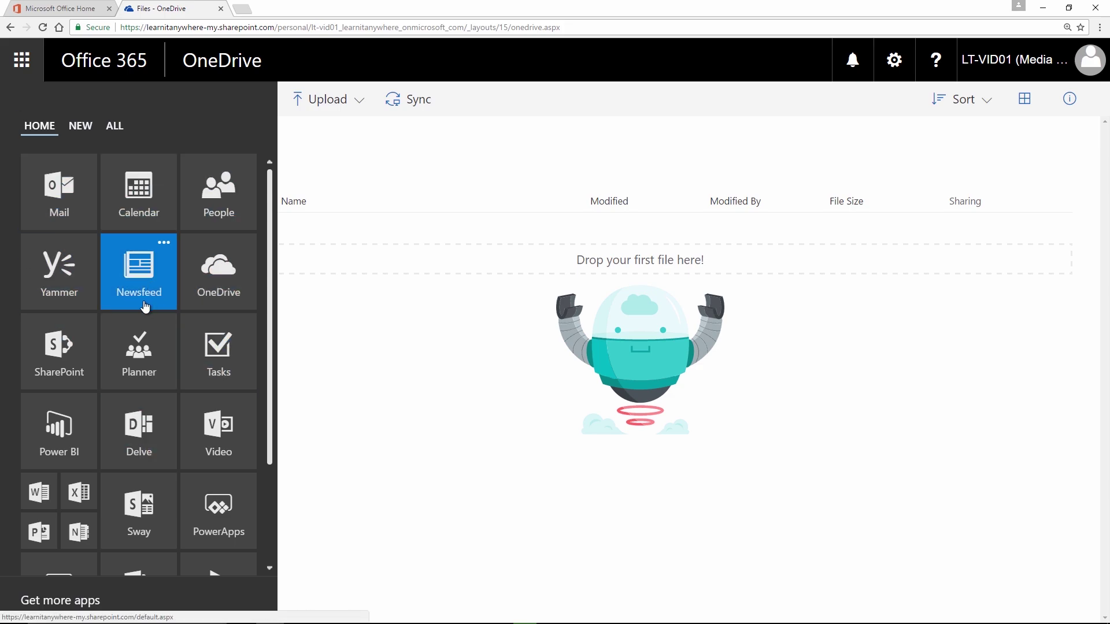
scroll(144, 419, down, 3)
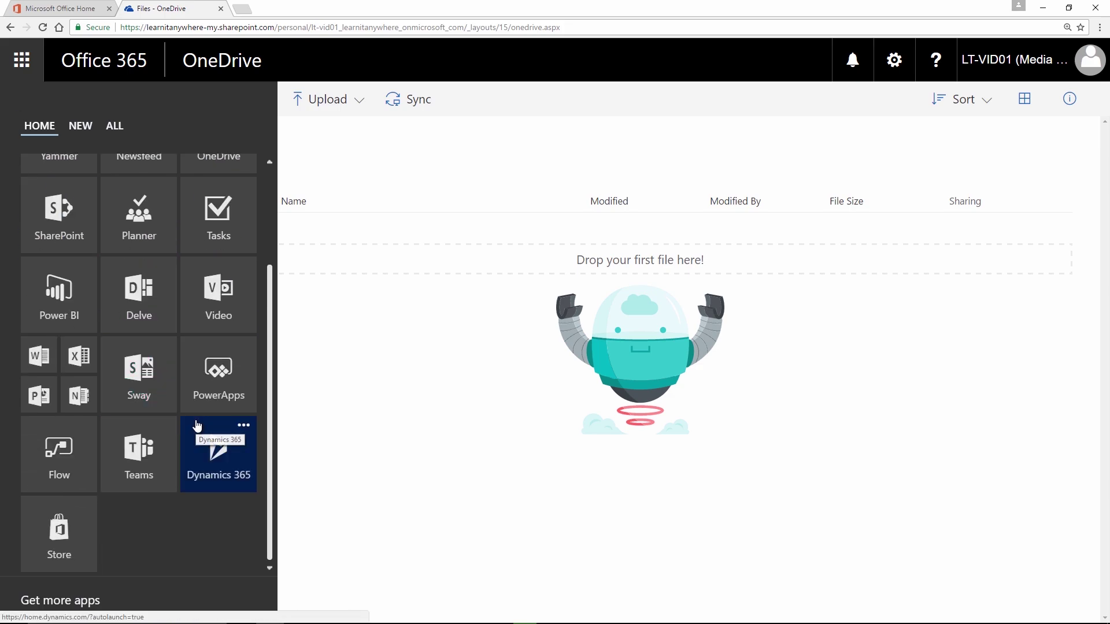
click(305, 381)
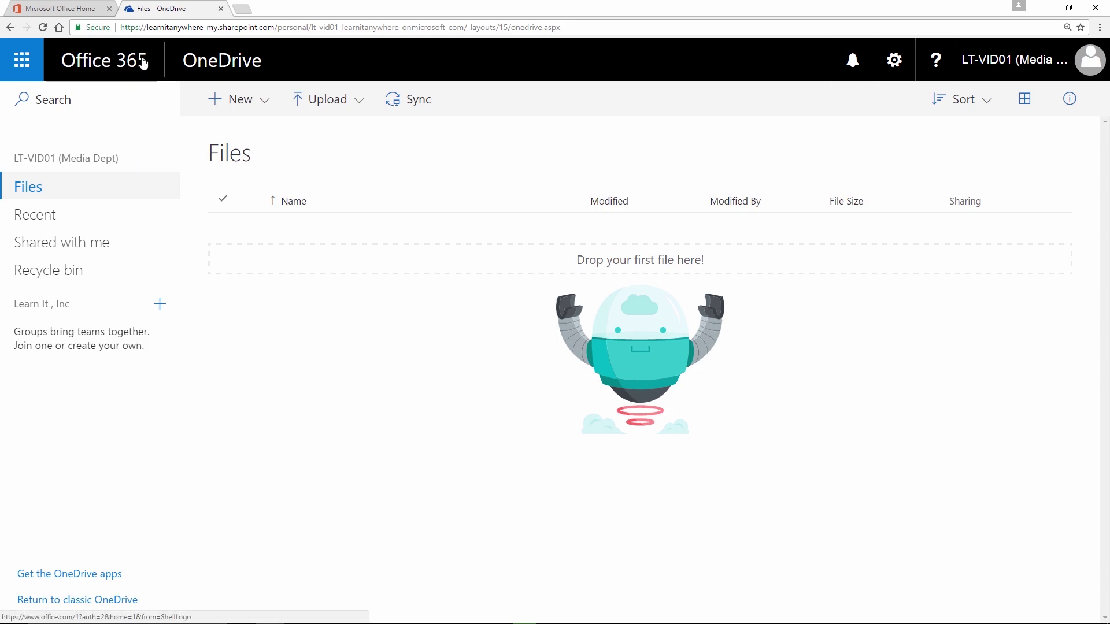
click(113, 63)
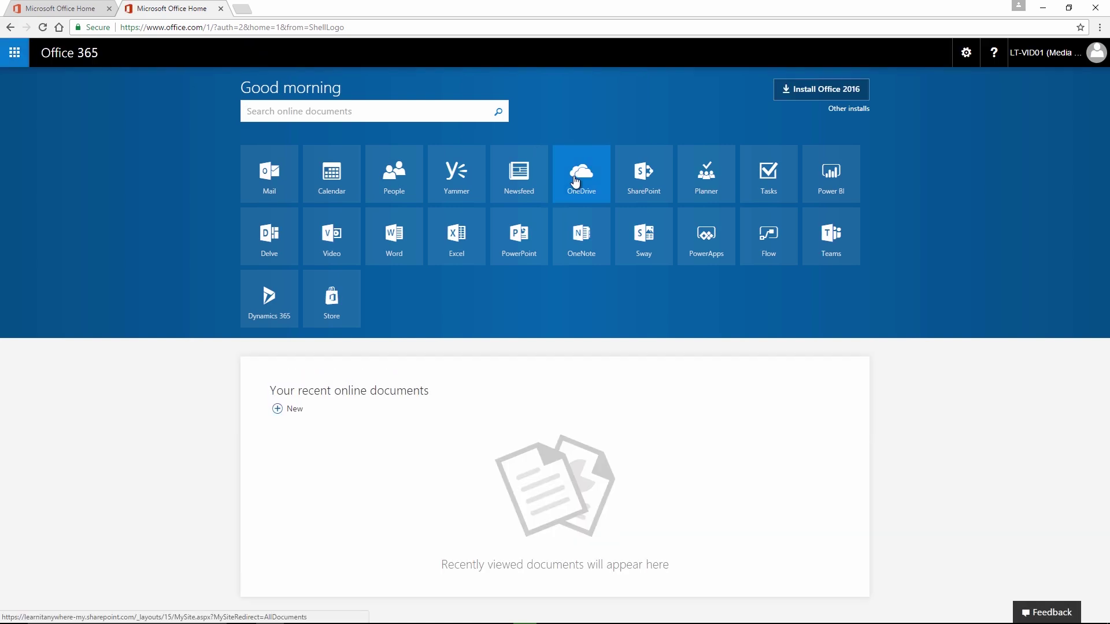
click(574, 176)
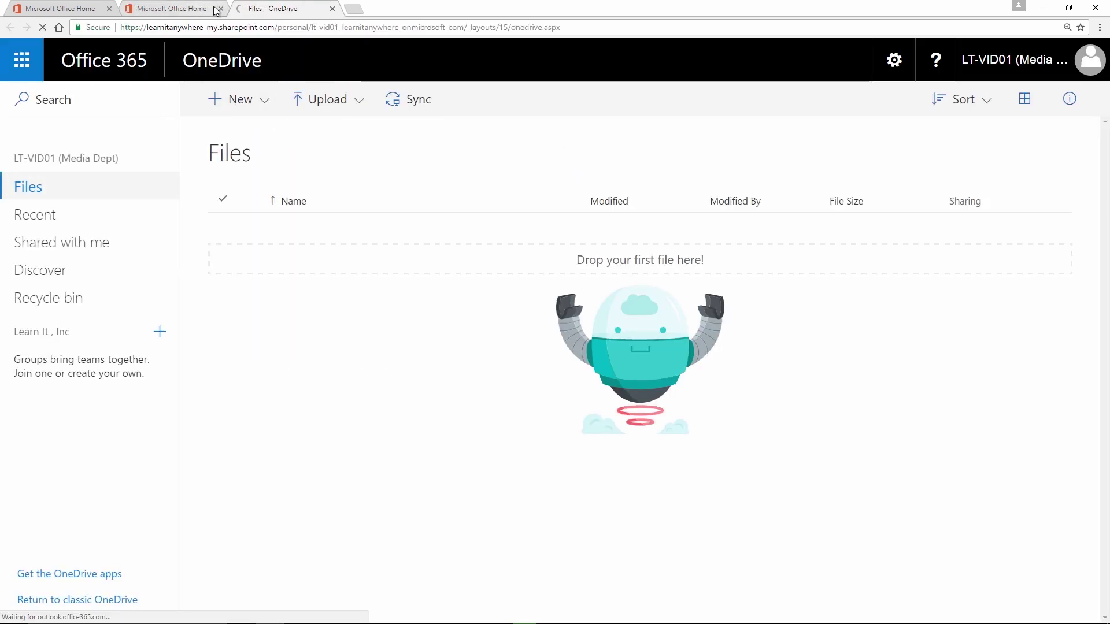
click(221, 9)
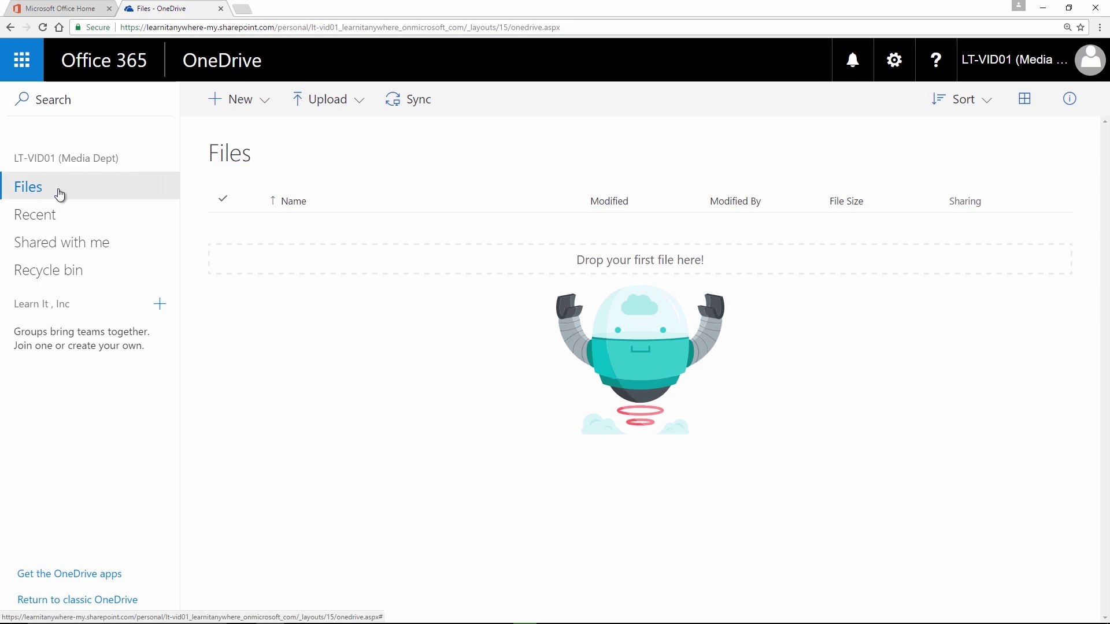
click(57, 217)
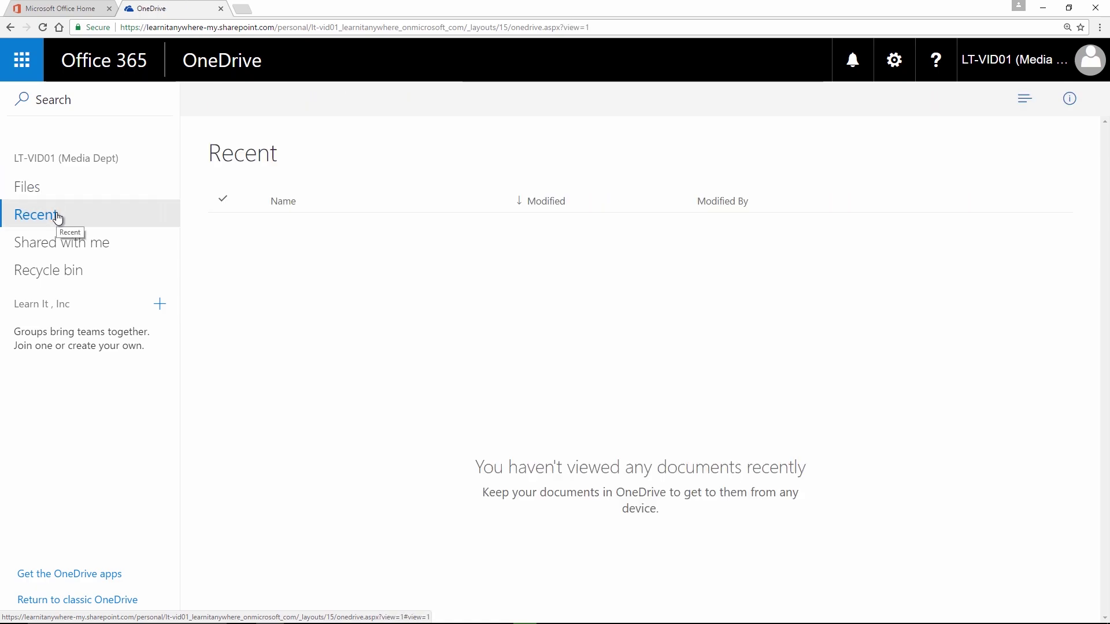
click(69, 244)
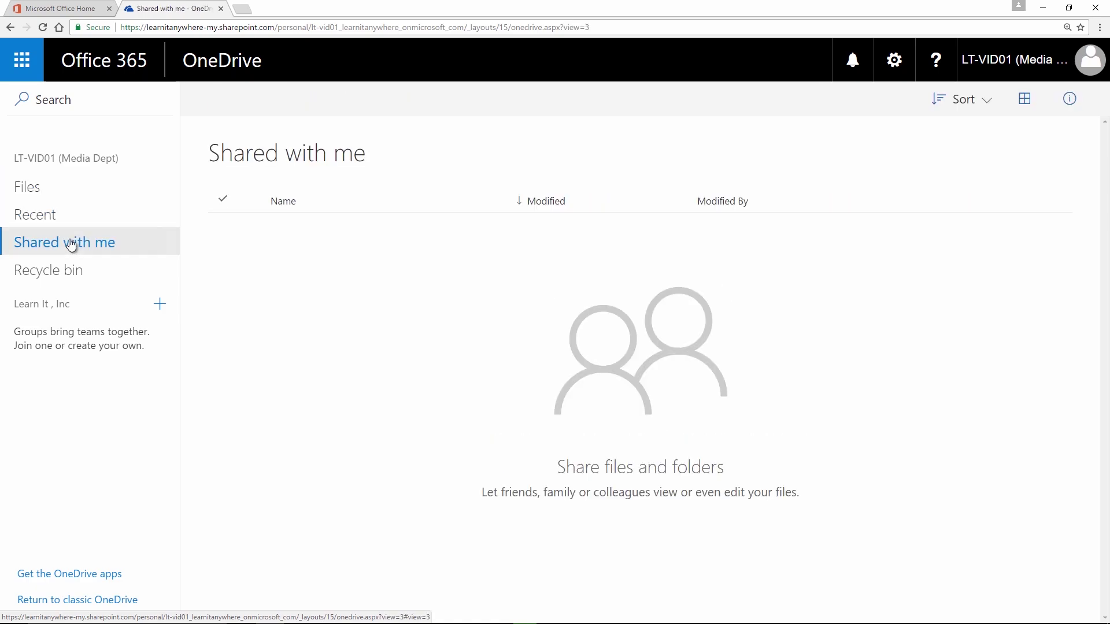
click(77, 269)
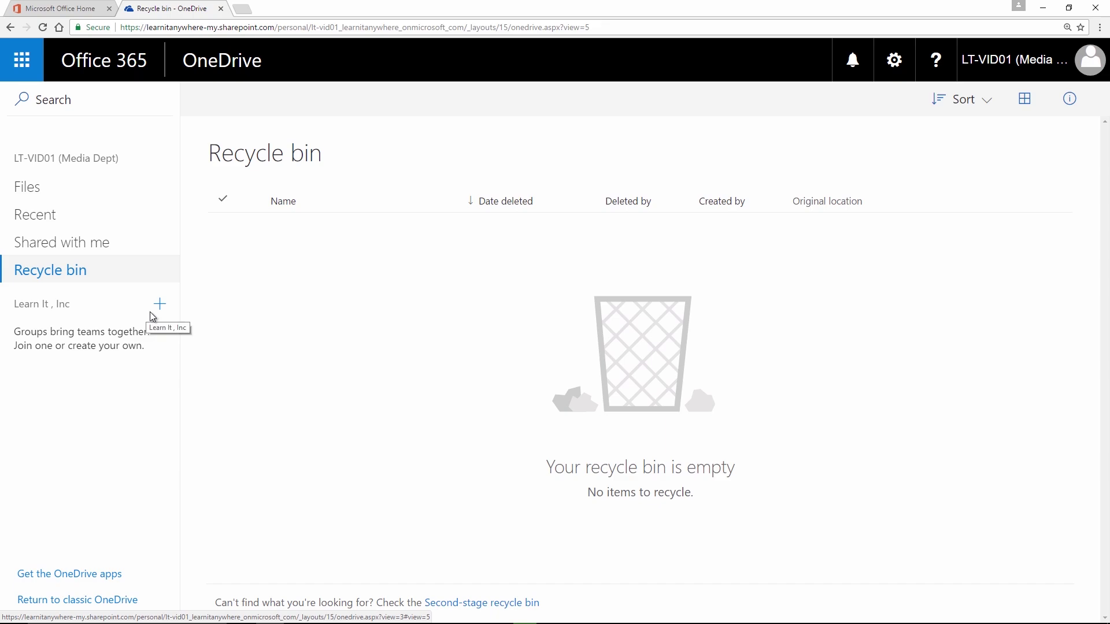
click(53, 201)
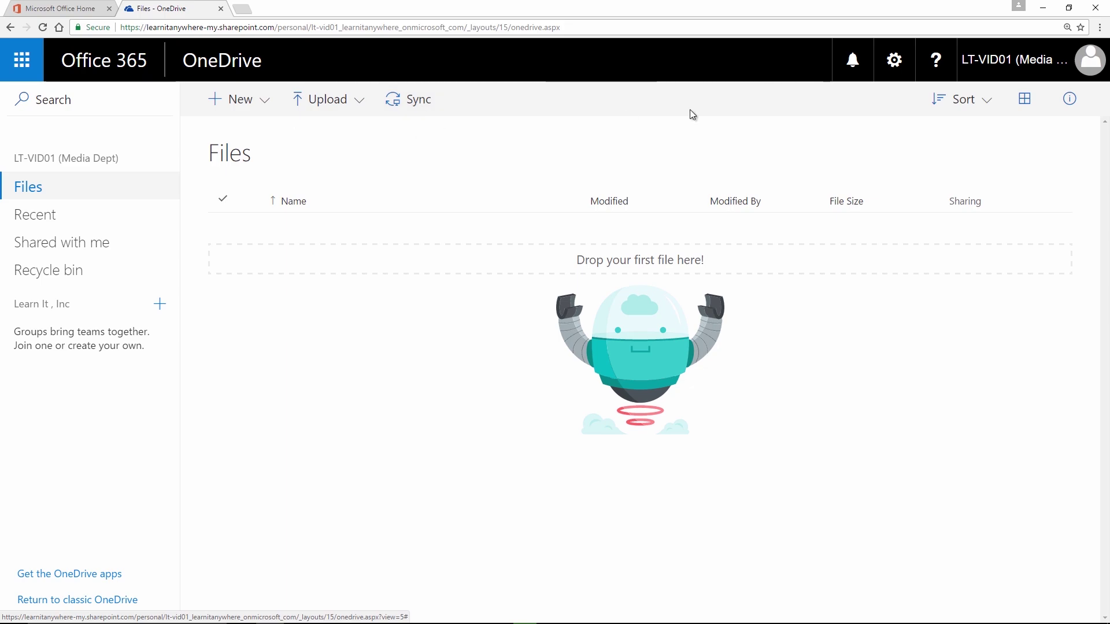
Step: Try the Sort menu, tile and list views and the details pane, then open OneDrive Settings
click(993, 110)
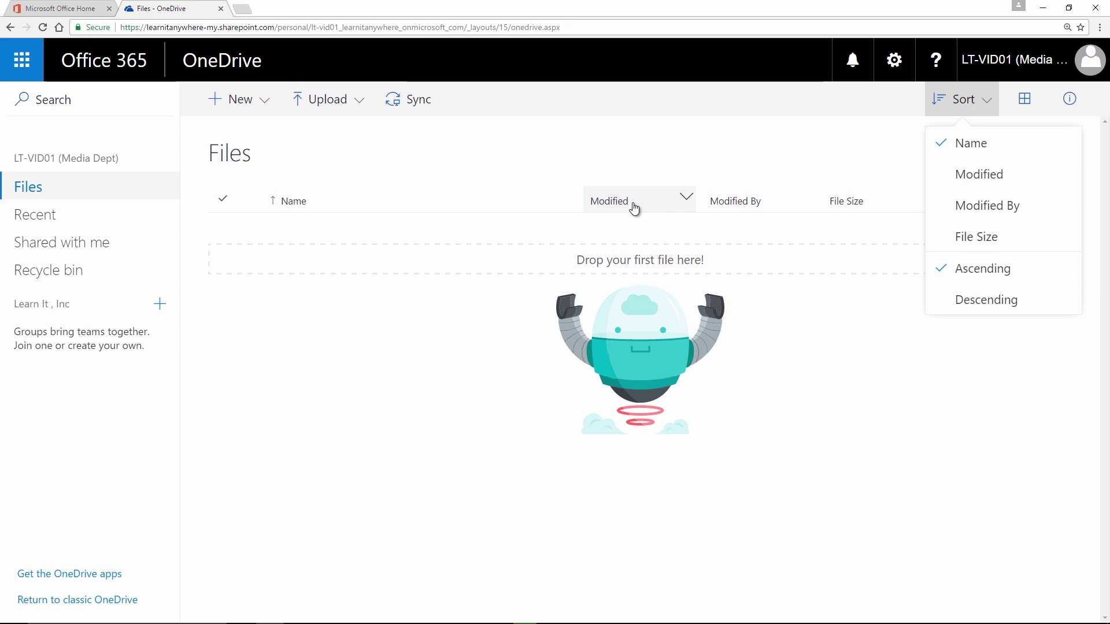
click(1025, 101)
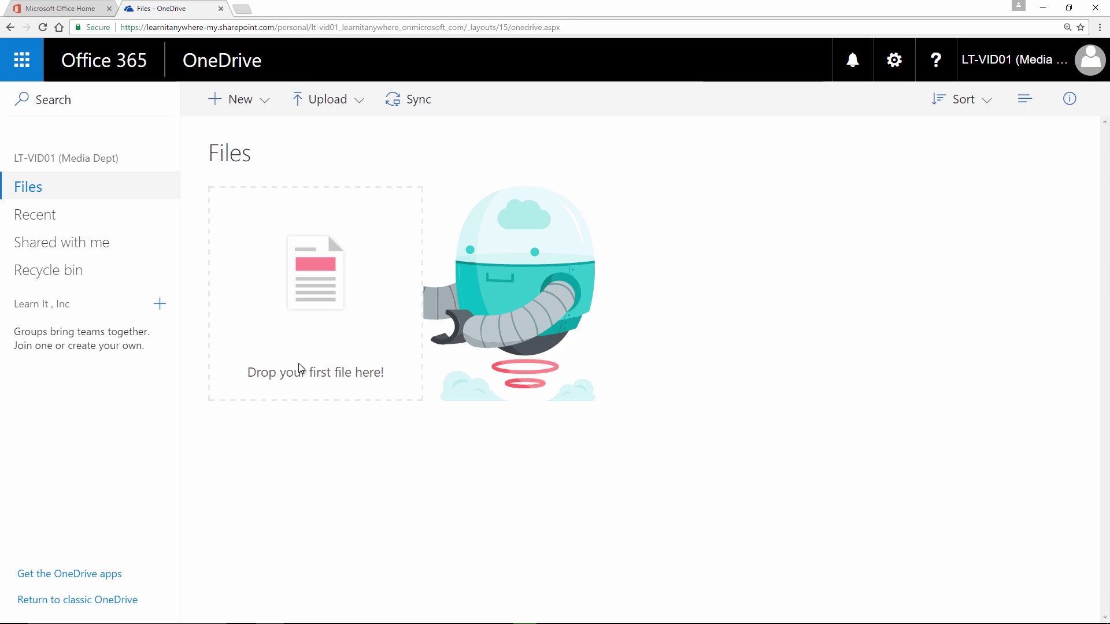
click(1024, 111)
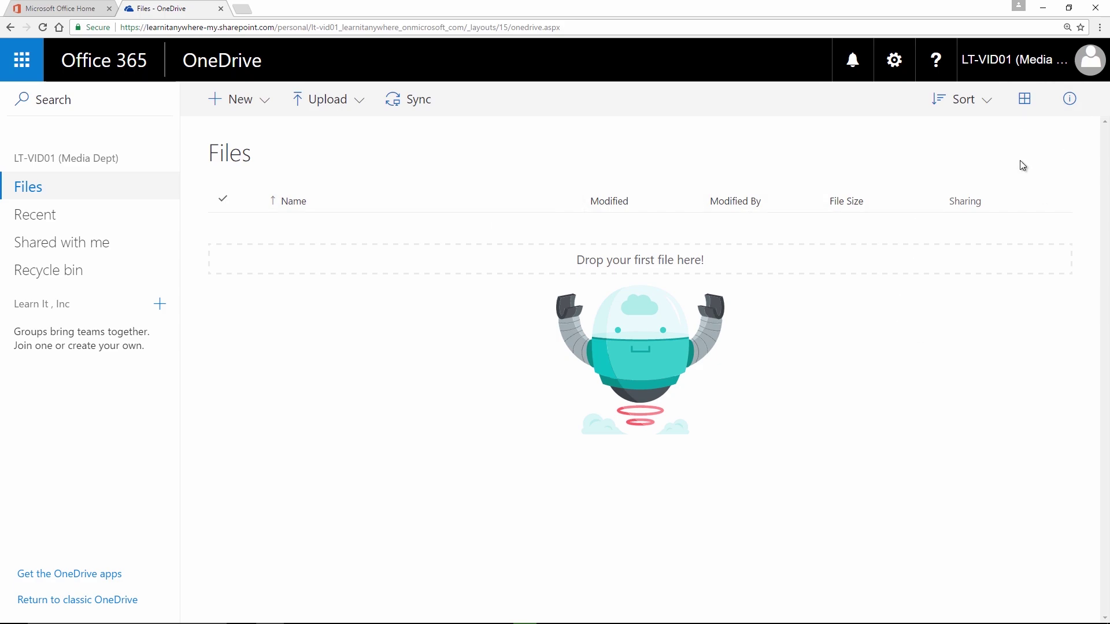
click(1074, 110)
click(902, 74)
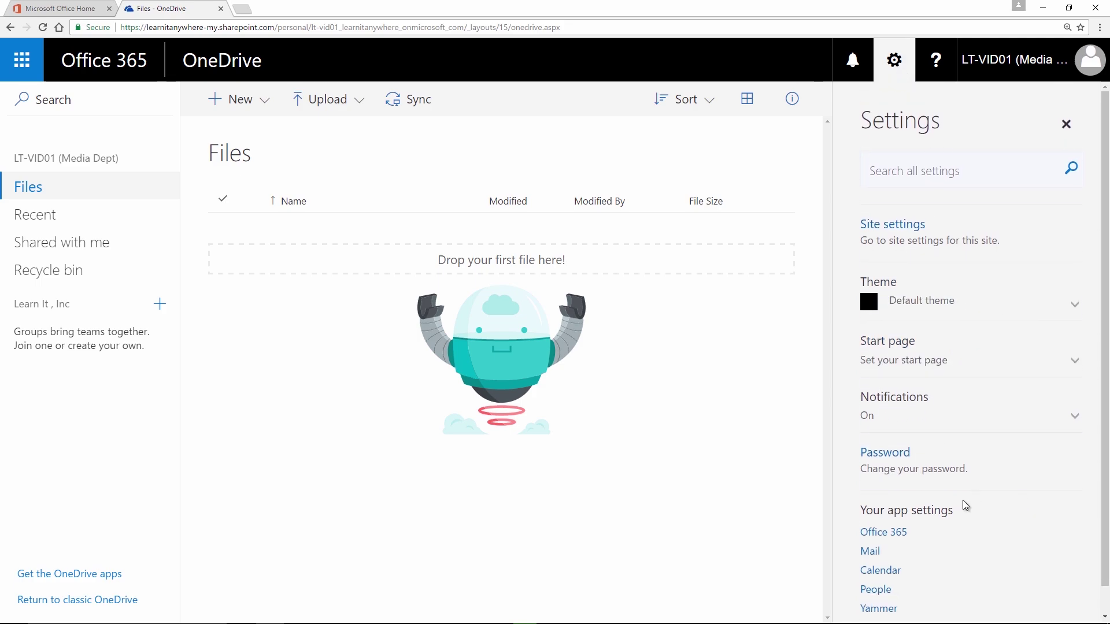
Step: Close the Settings pane, then open and close the account details panel
click(1066, 125)
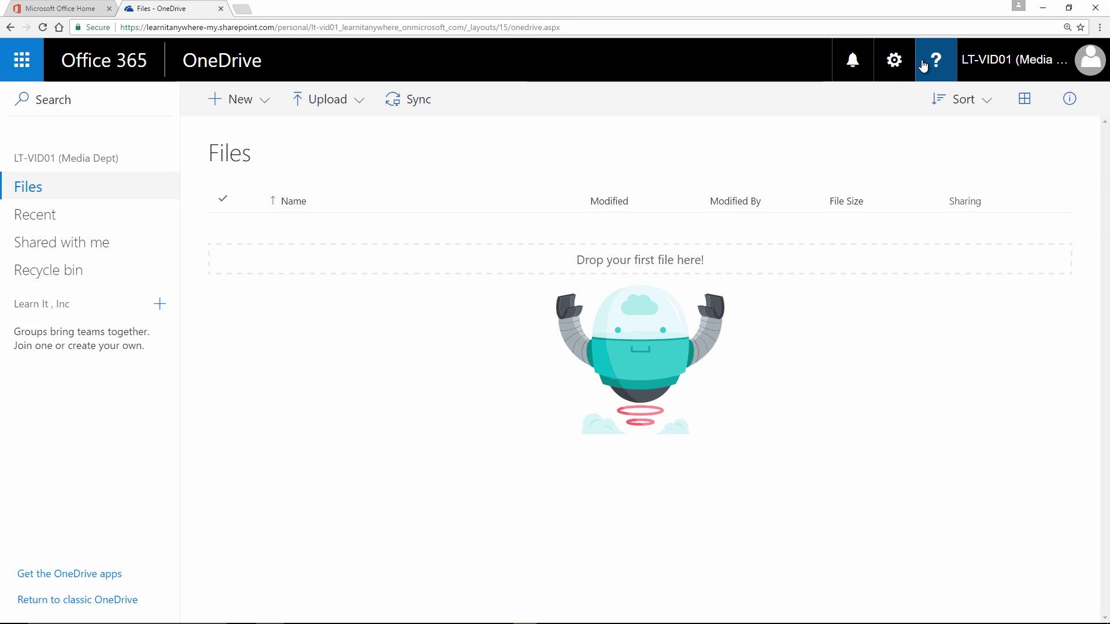
click(1043, 70)
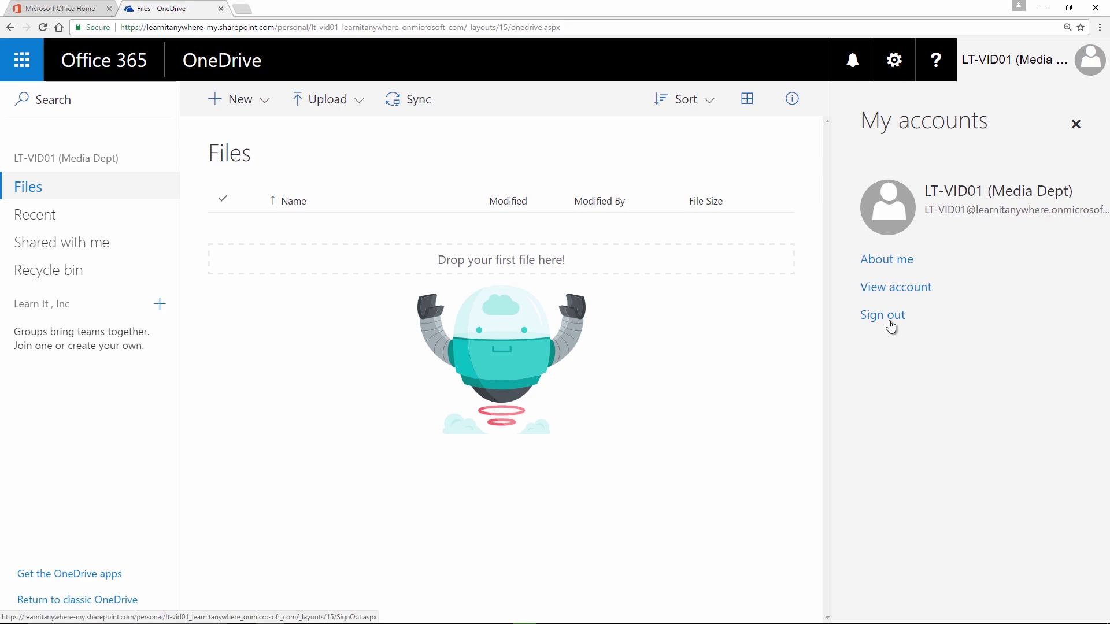
click(1075, 124)
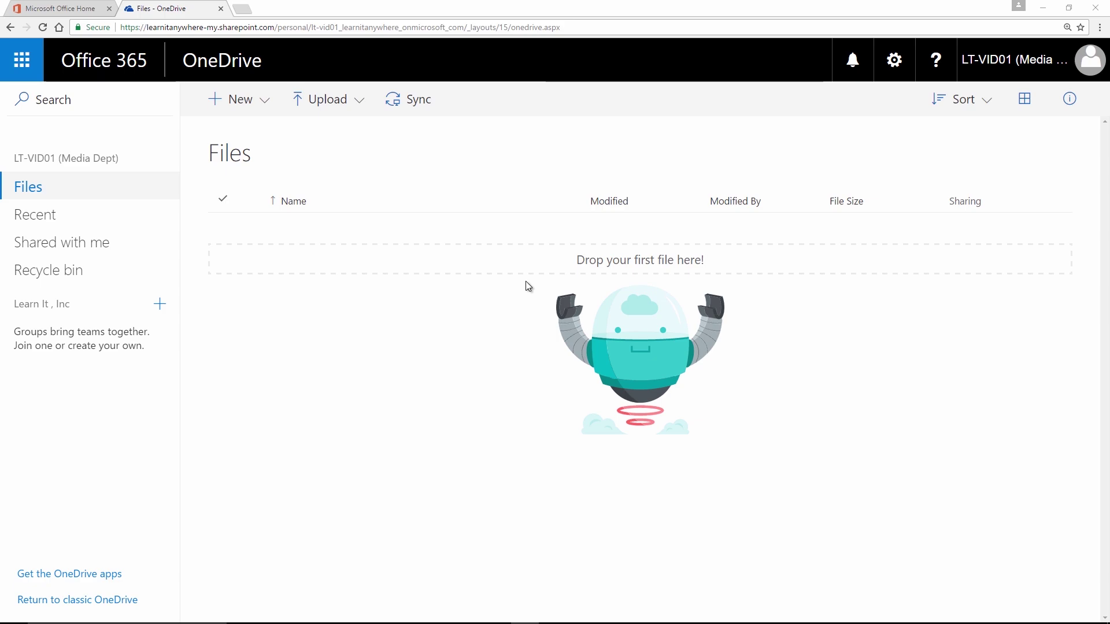
Step: Create a new folder named 'Expense Reports' in OneDrive Files
click(259, 112)
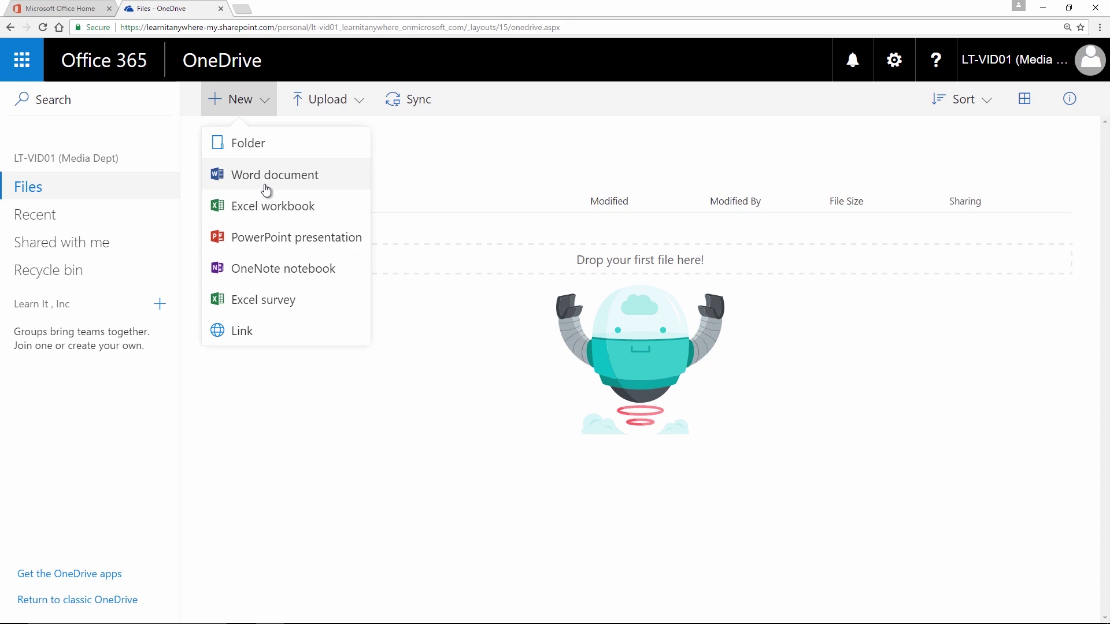
click(283, 145)
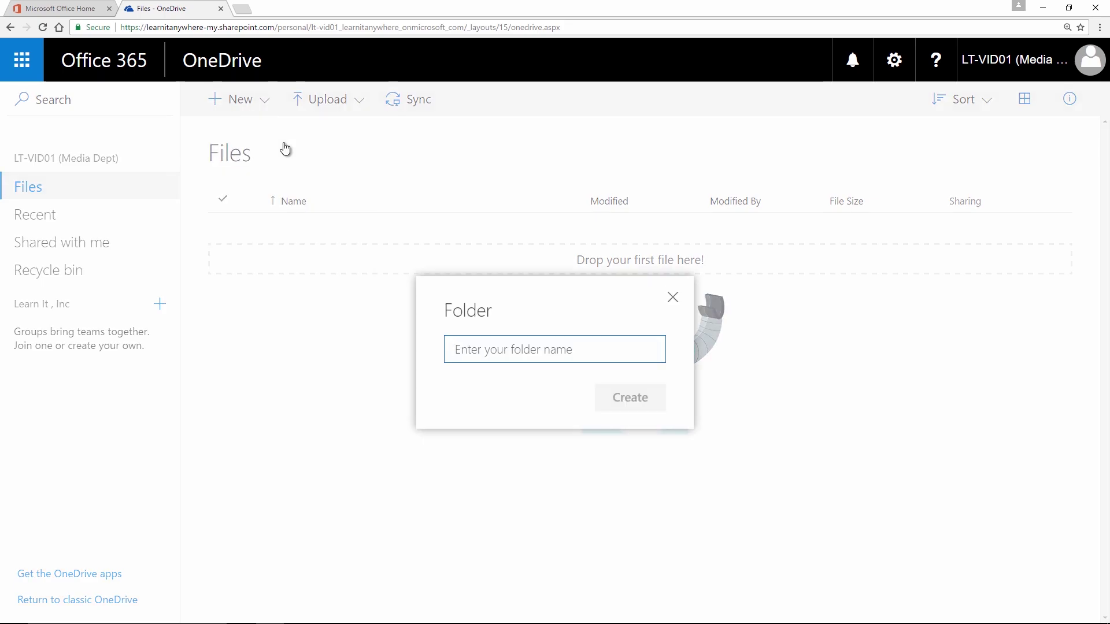
text(Expense Reports)
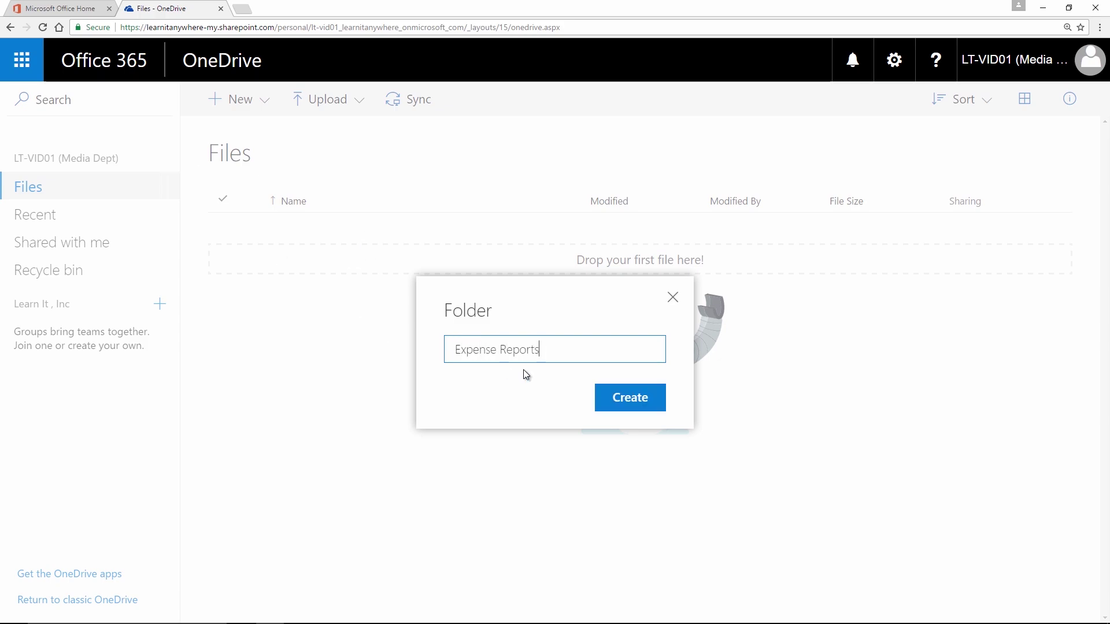
click(636, 400)
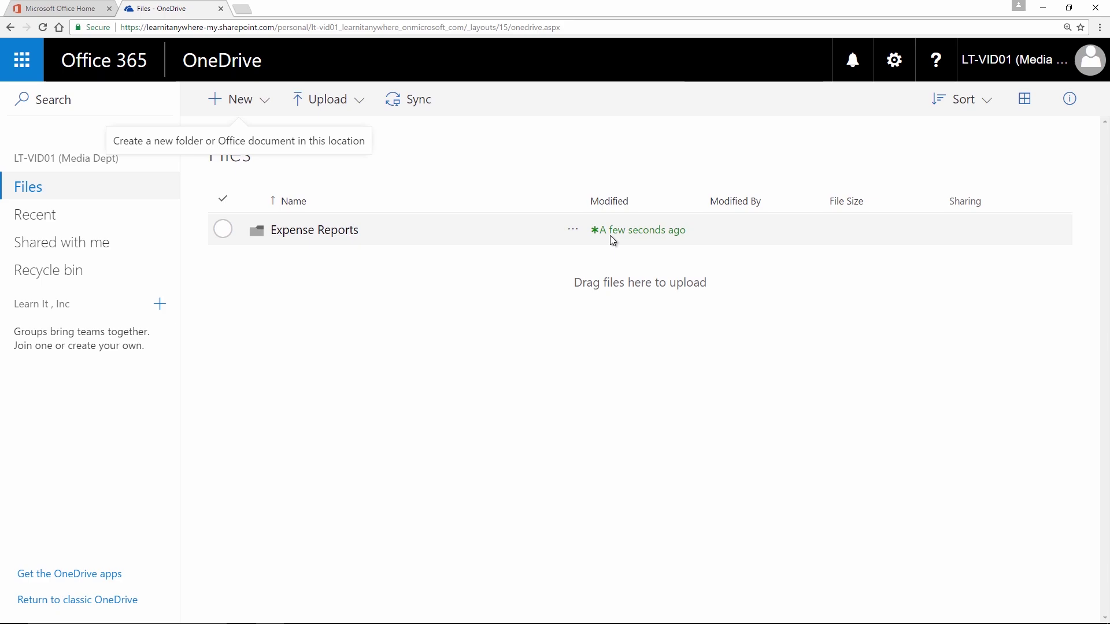
Step: Open File Explorer beside the browser and go to This PC > Documents
key(super)
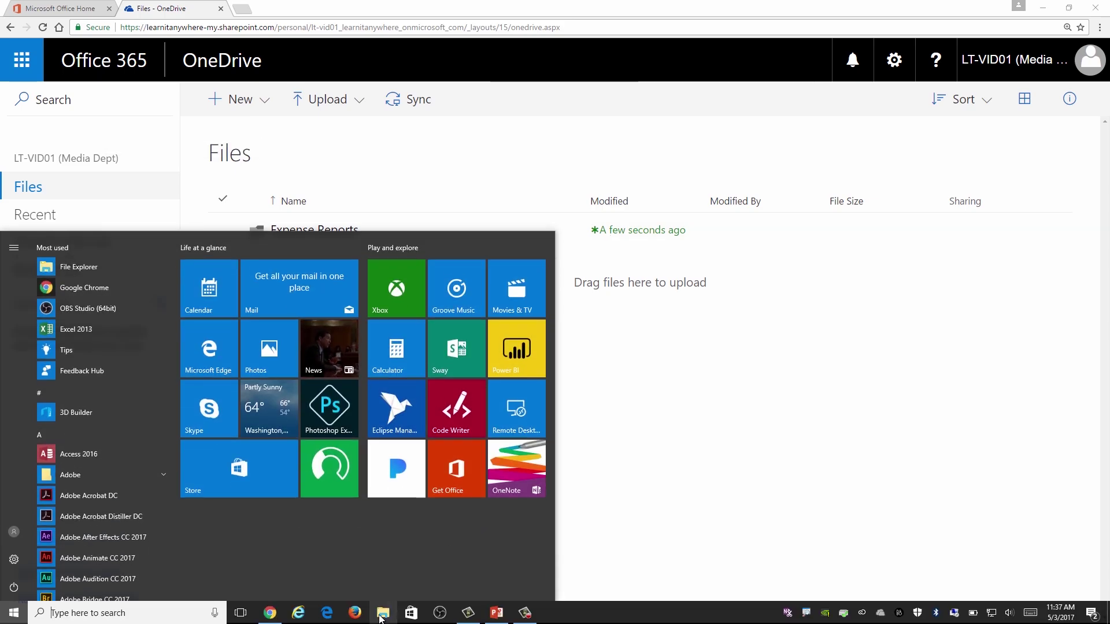
click(382, 616)
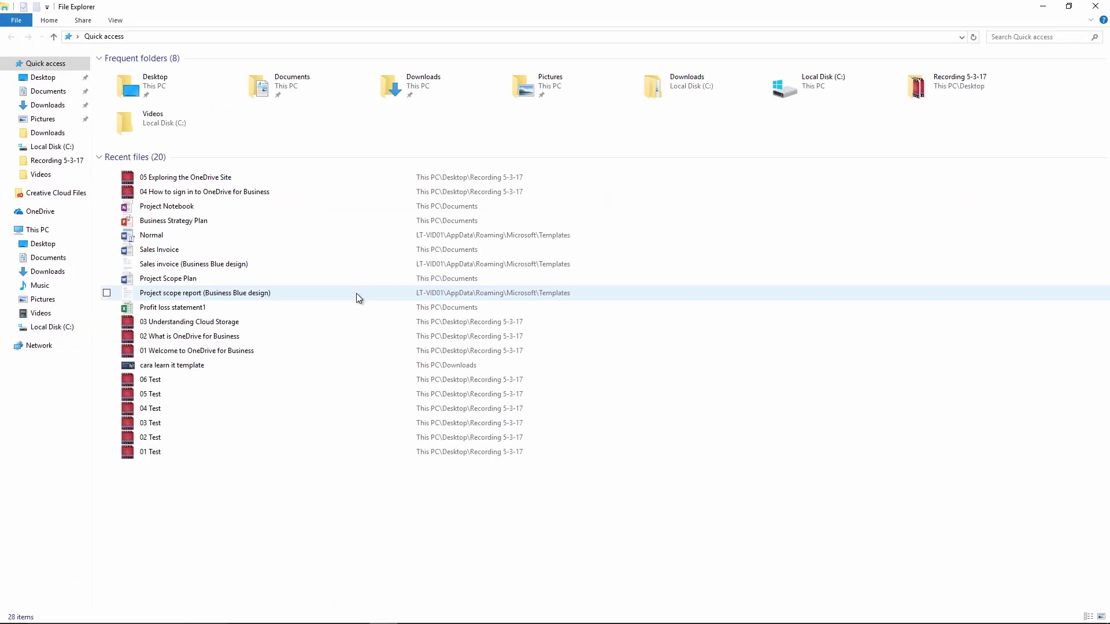
double_click(511, 5)
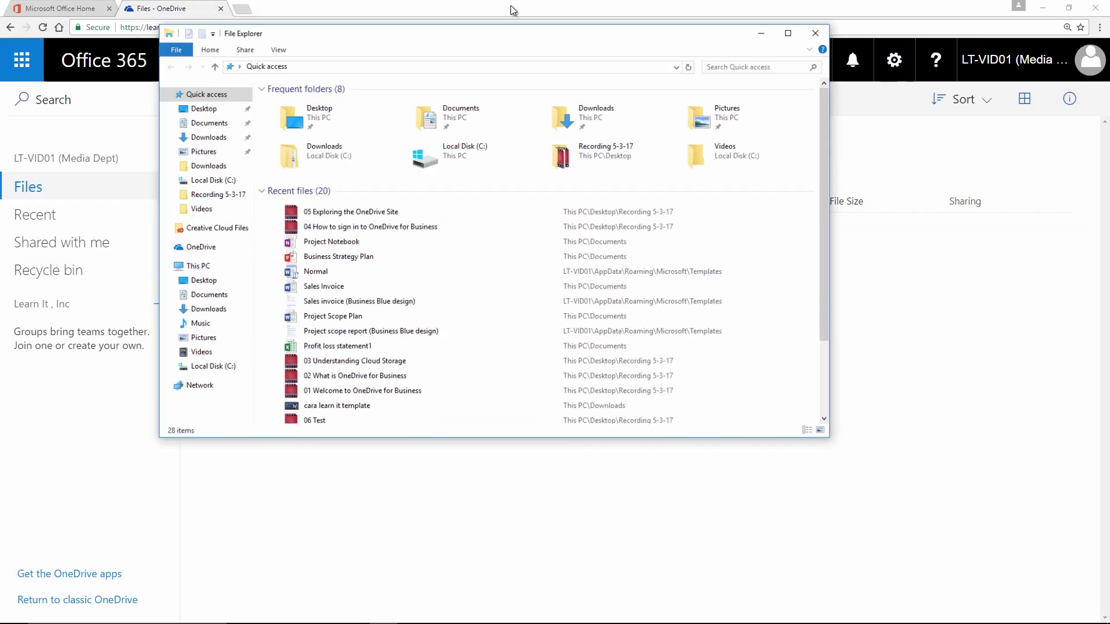
drag(510, 56, 695, 45)
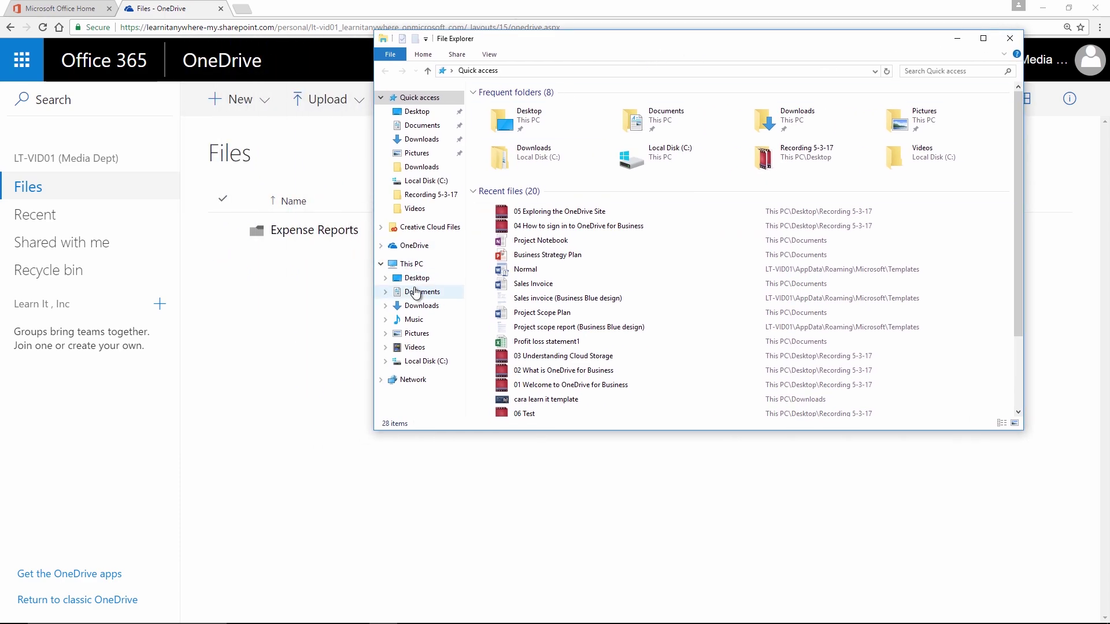
click(421, 305)
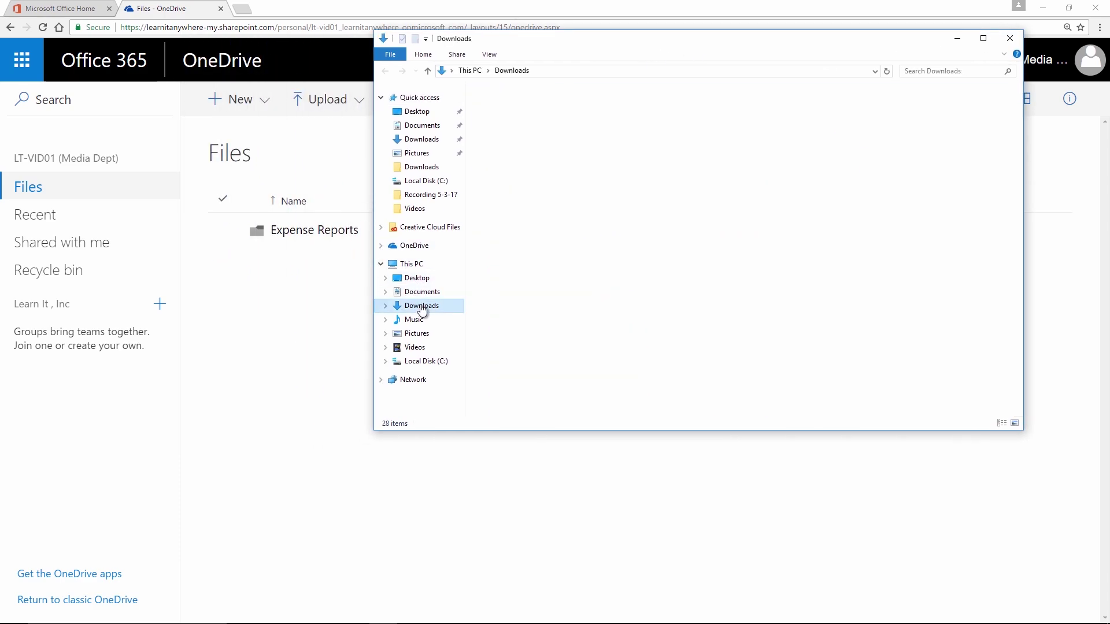
click(422, 294)
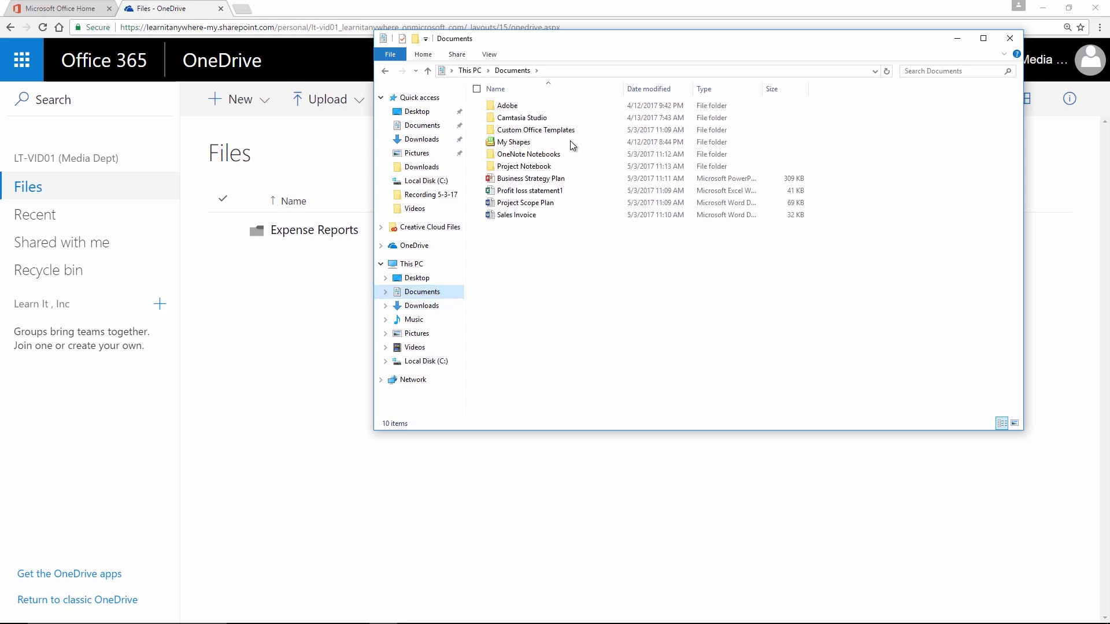
Step: Drag the Project Notebook folder from Documents onto the OneDrive Files page to upload it
drag(613, 50, 723, 55)
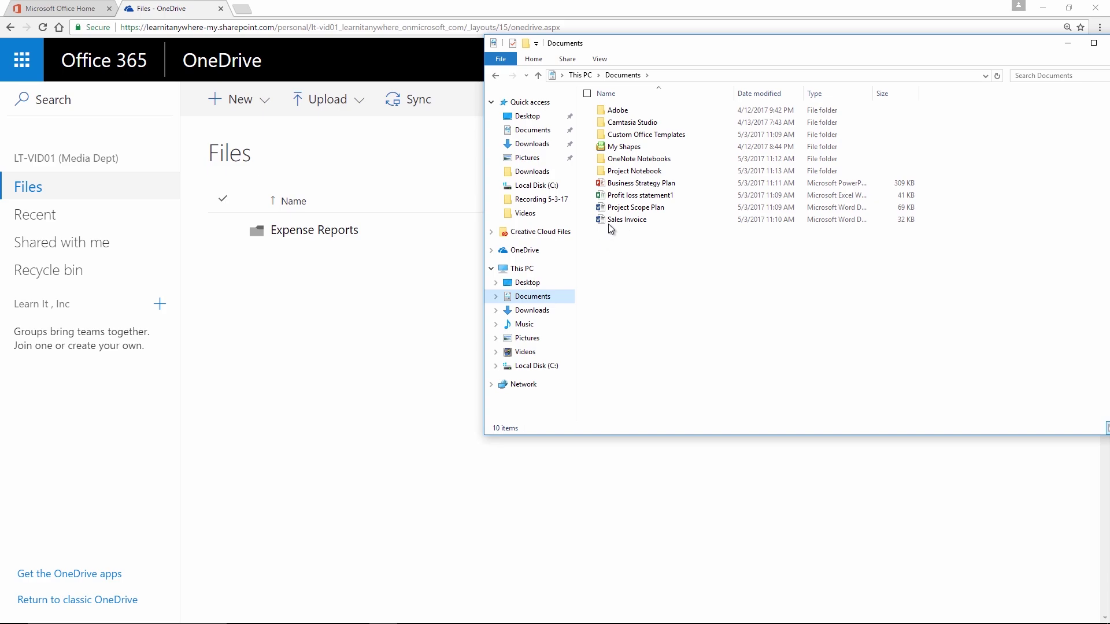
click(629, 176)
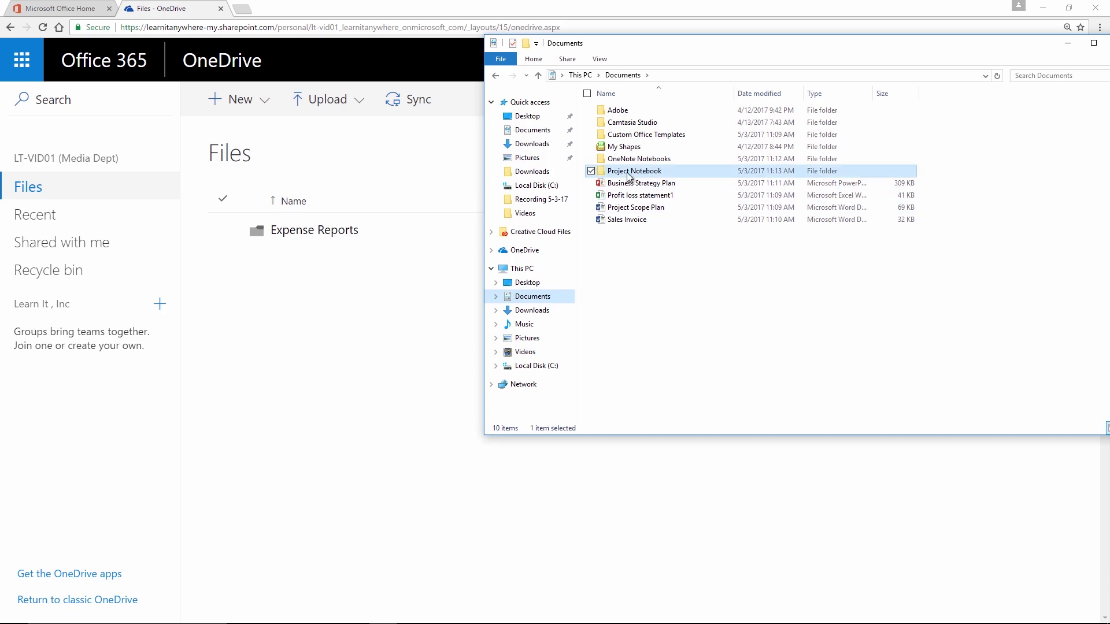
drag(629, 176, 354, 207)
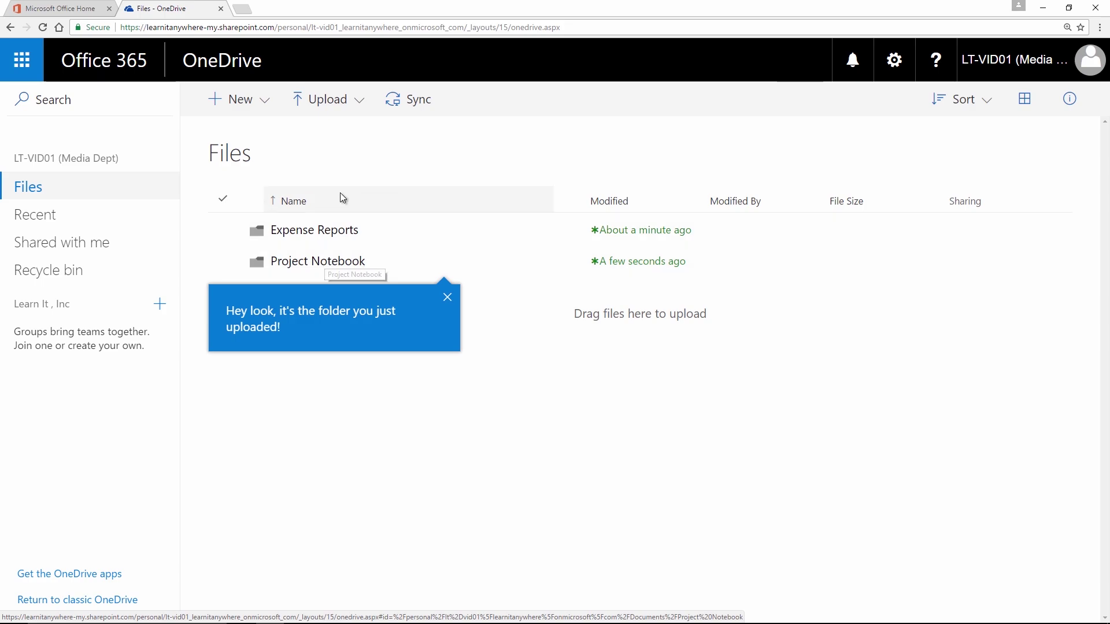
Step: Create a new folder named 'Department Projects' in OneDrive Files
click(264, 109)
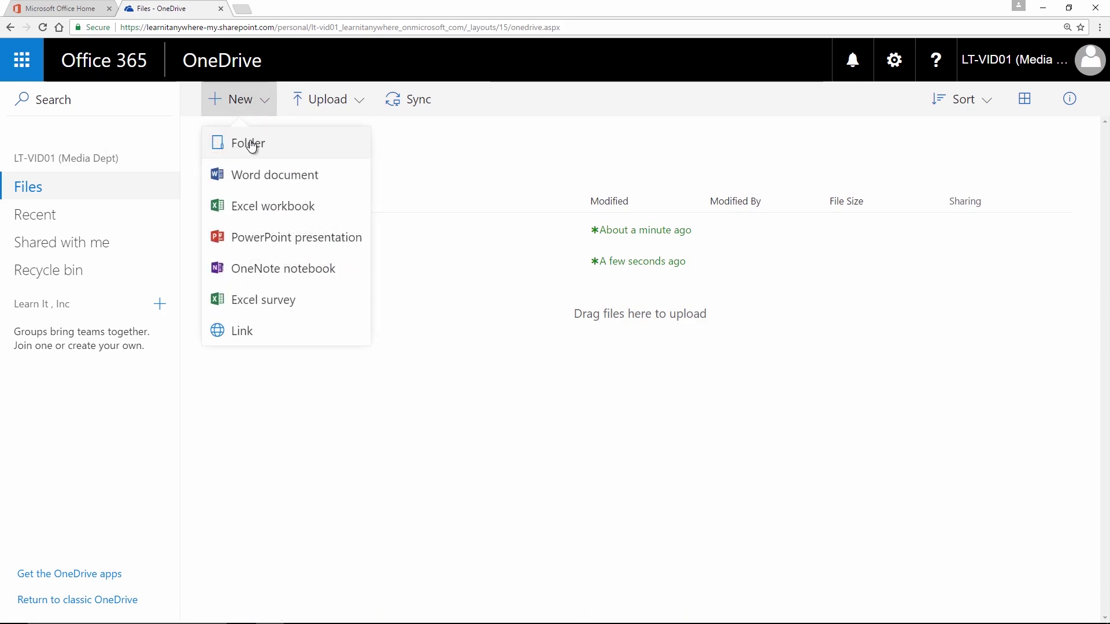
click(252, 144)
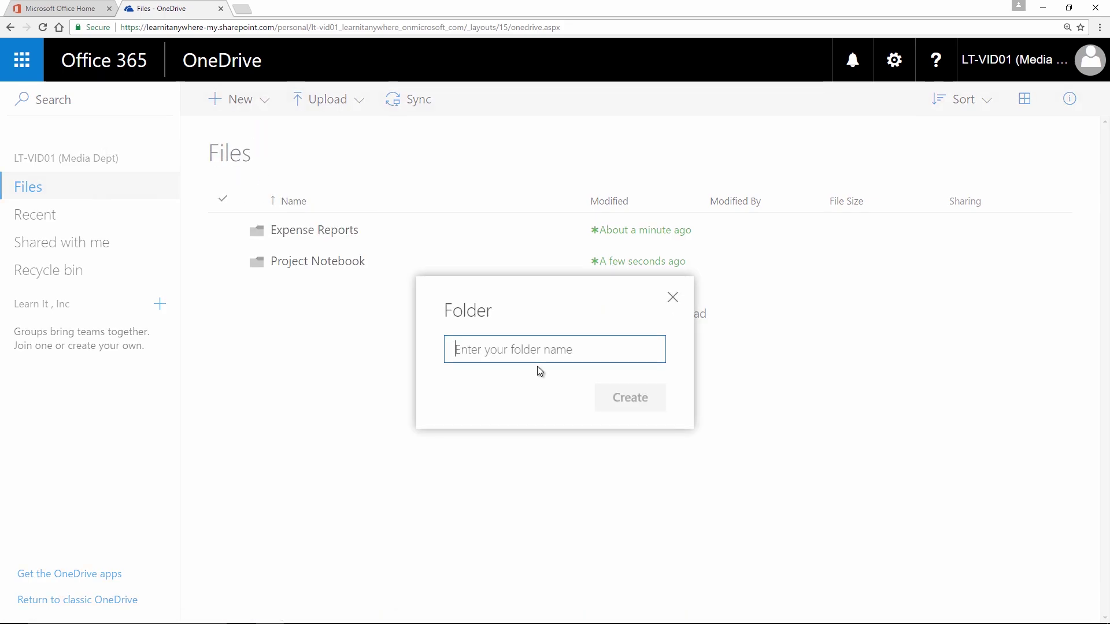
text(Department Pro)
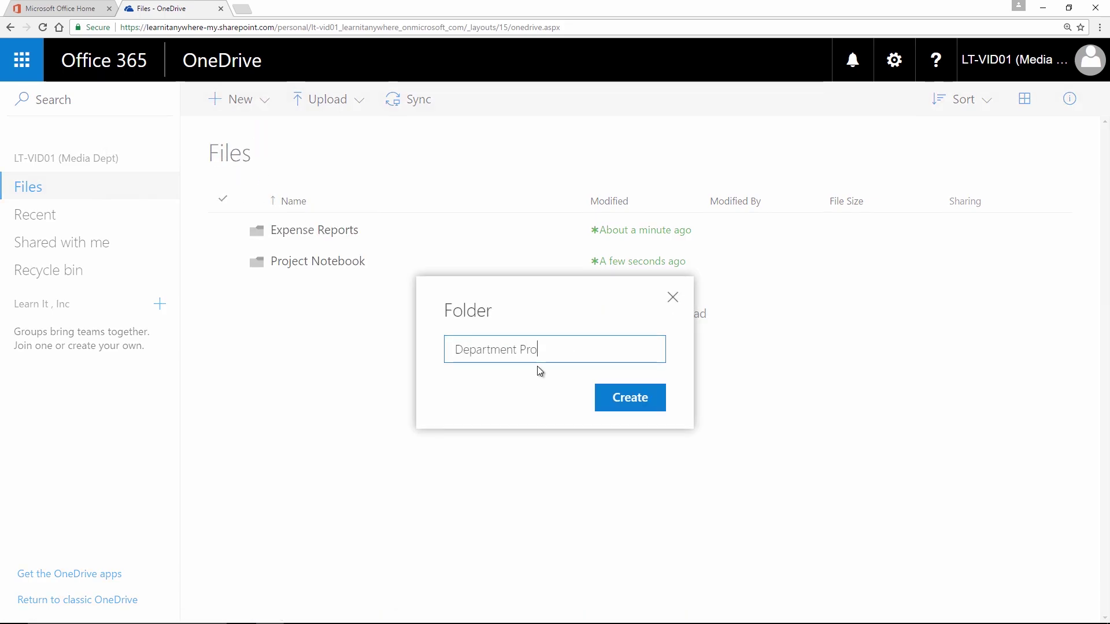
text(jects)
click(614, 396)
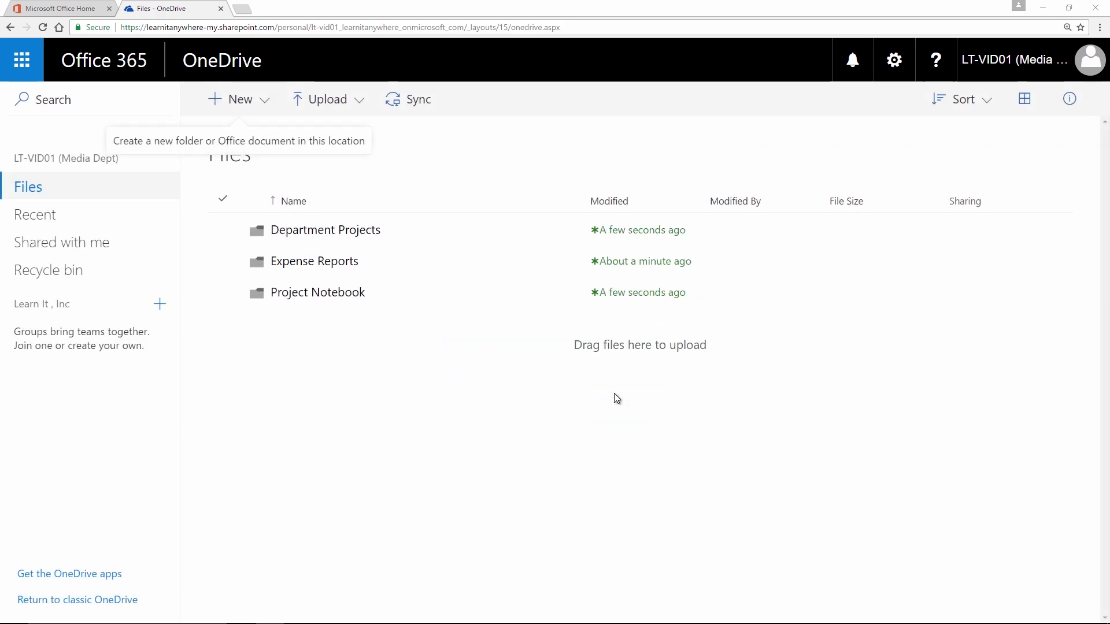
key(super)
Step: Drag the OneNote Notebooks folder from Documents in File Explorer onto the OneDrive page
click(382, 618)
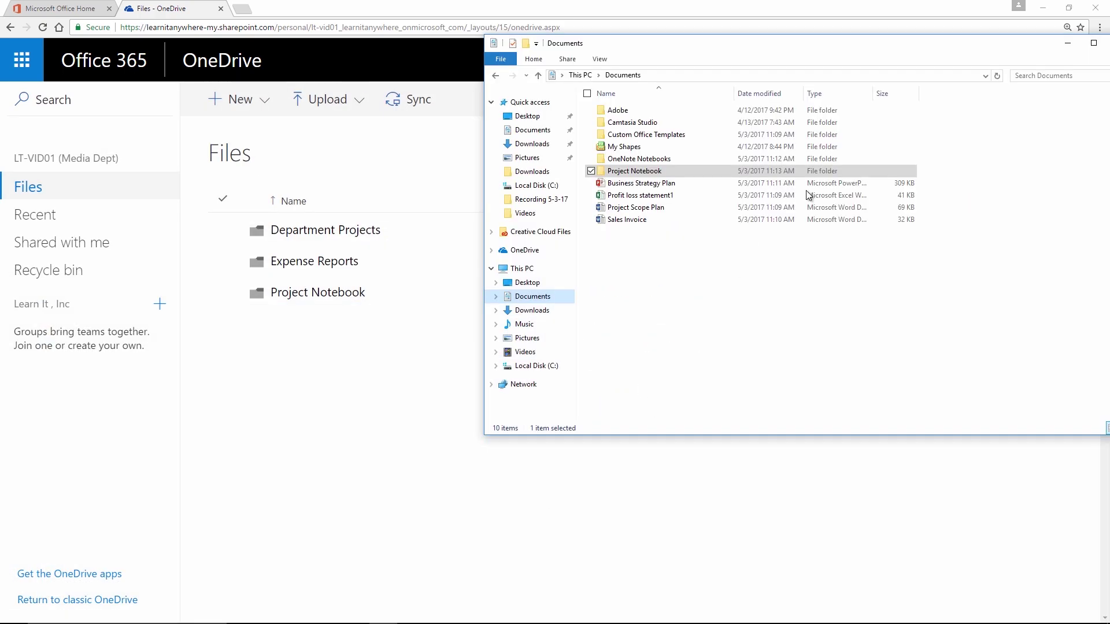
click(655, 160)
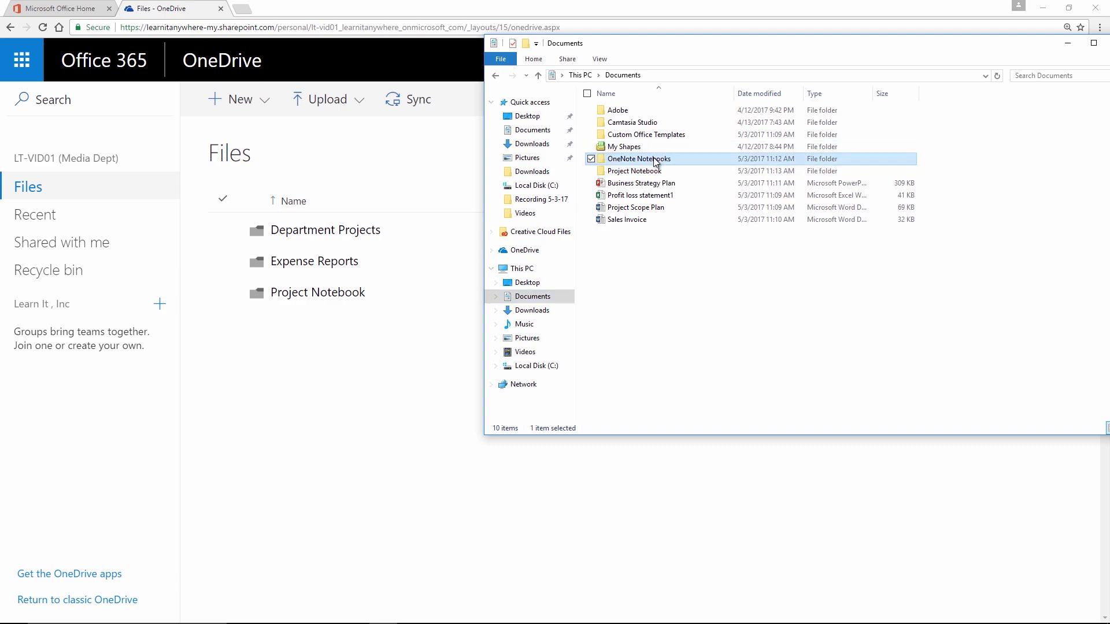
drag(655, 160, 403, 351)
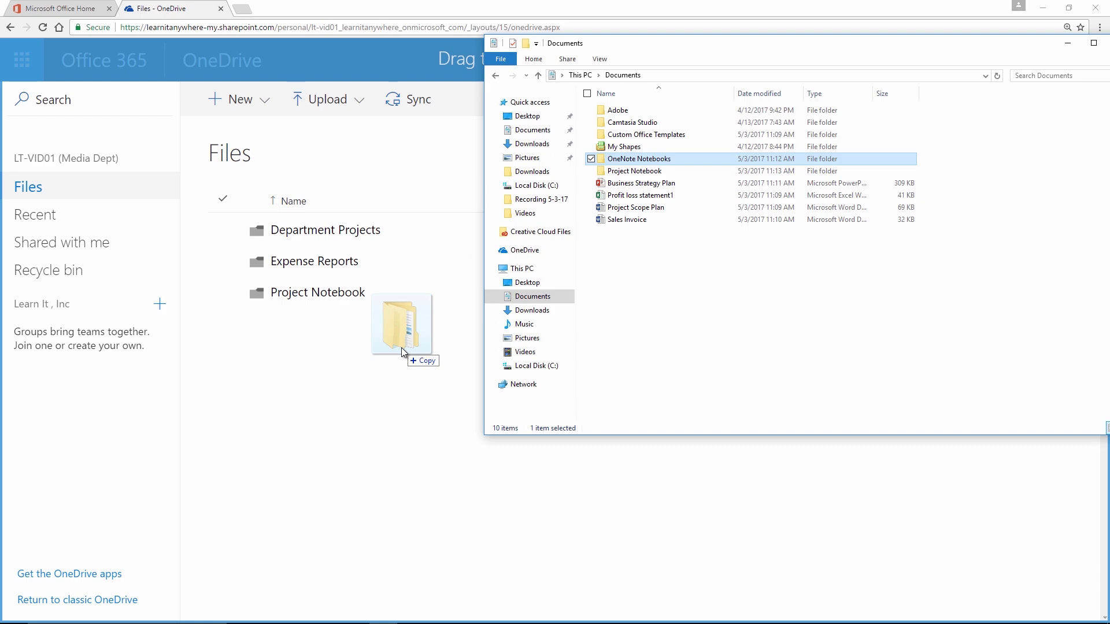
drag(402, 349, 401, 348)
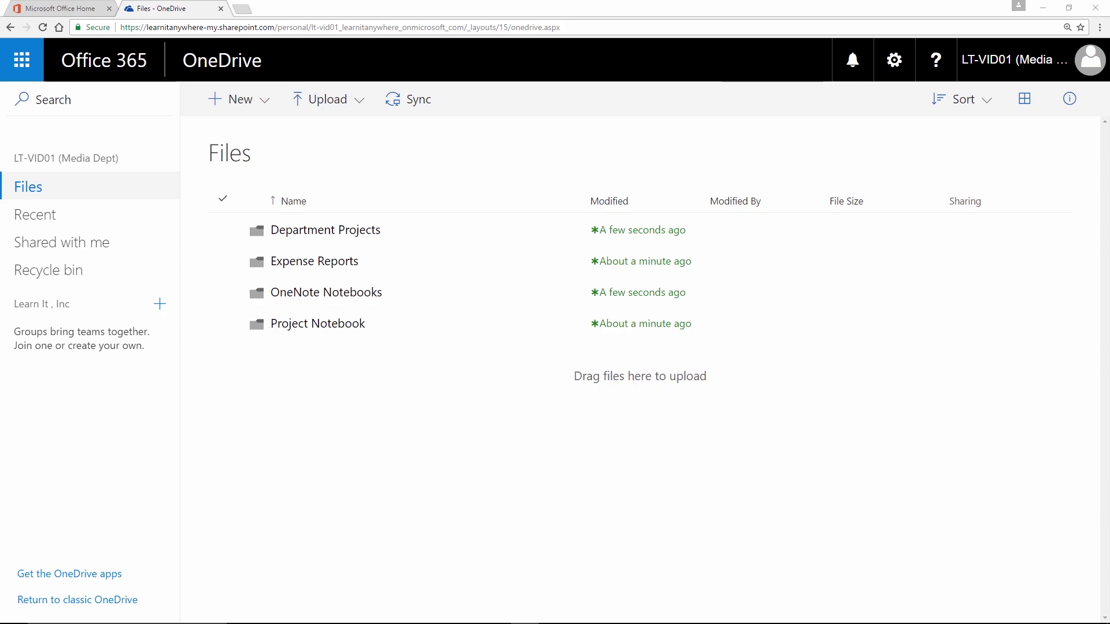
Step: Create a 'Photos and Videos' folder in Files and open it, showing it is empty
click(248, 102)
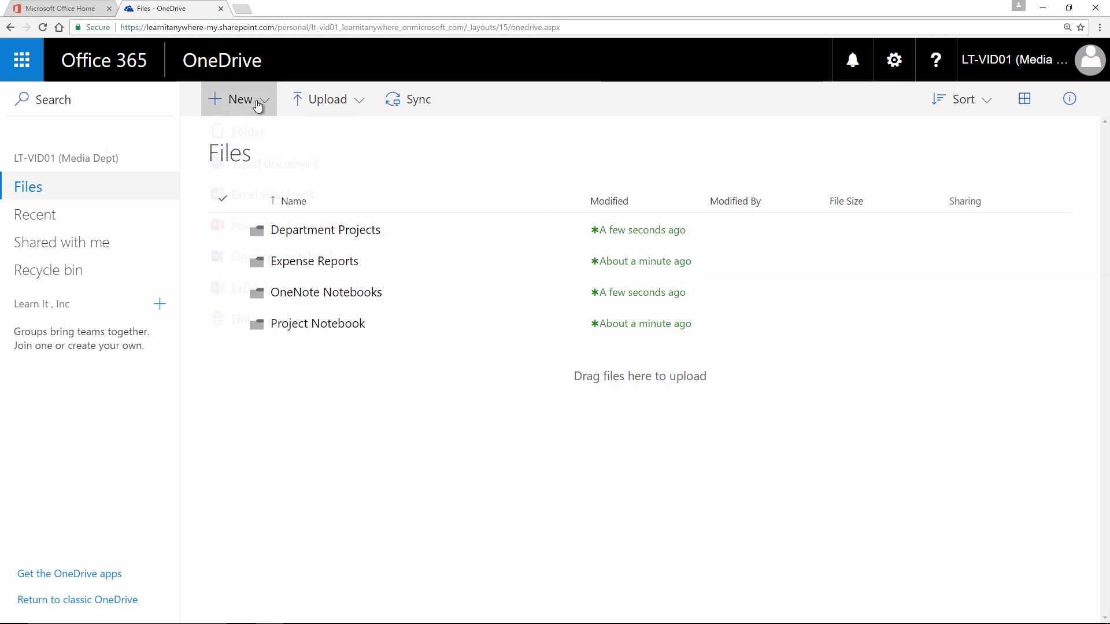
click(244, 144)
text(Photos and Videos)
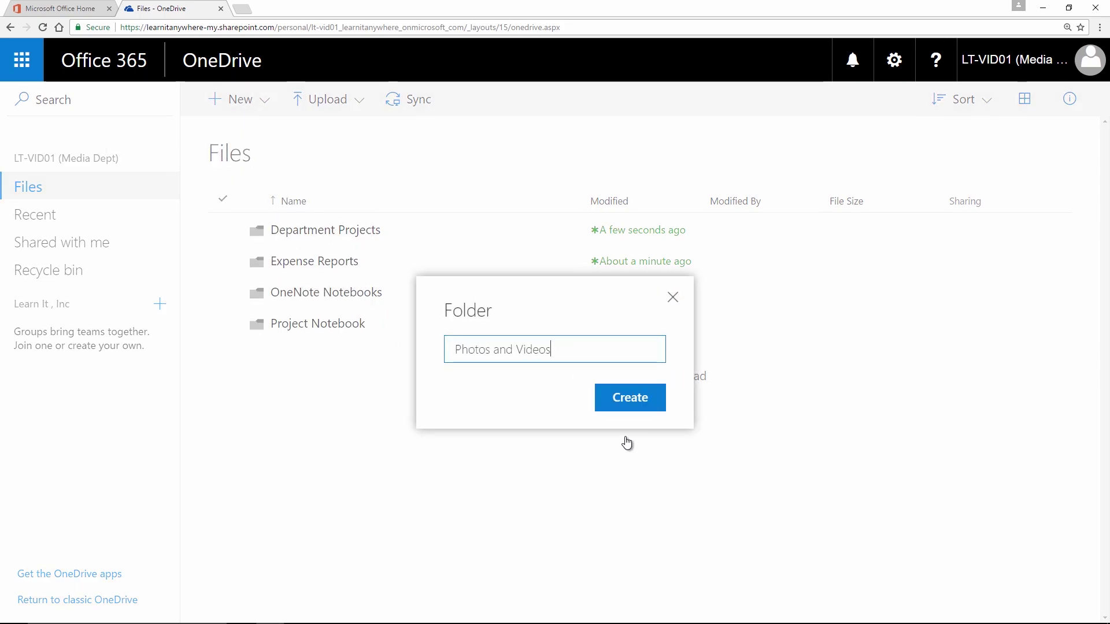
click(629, 399)
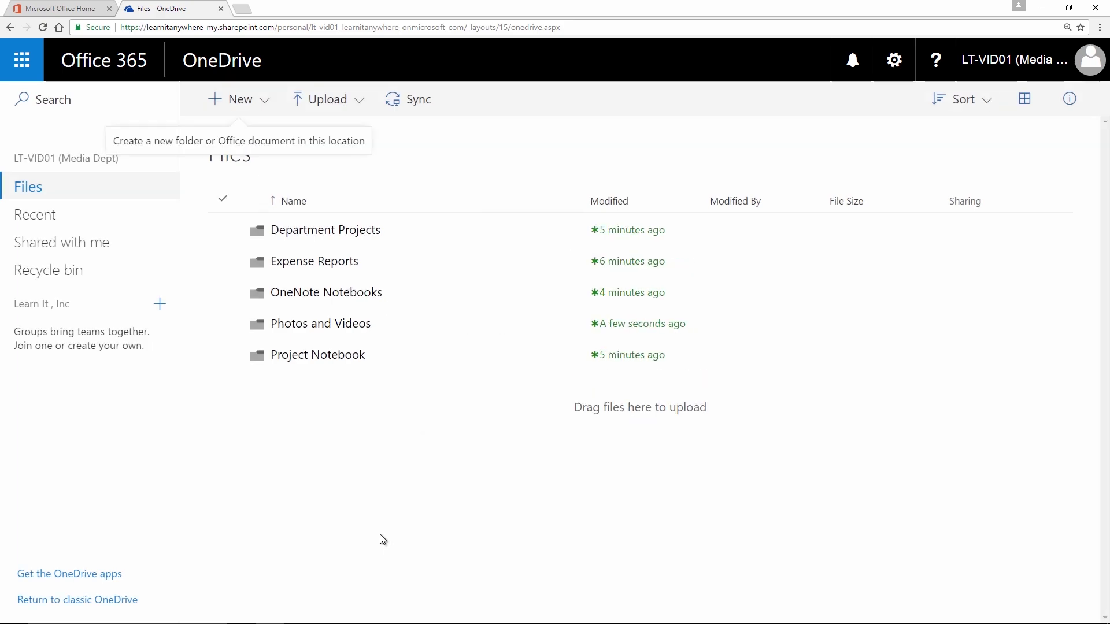
click(314, 327)
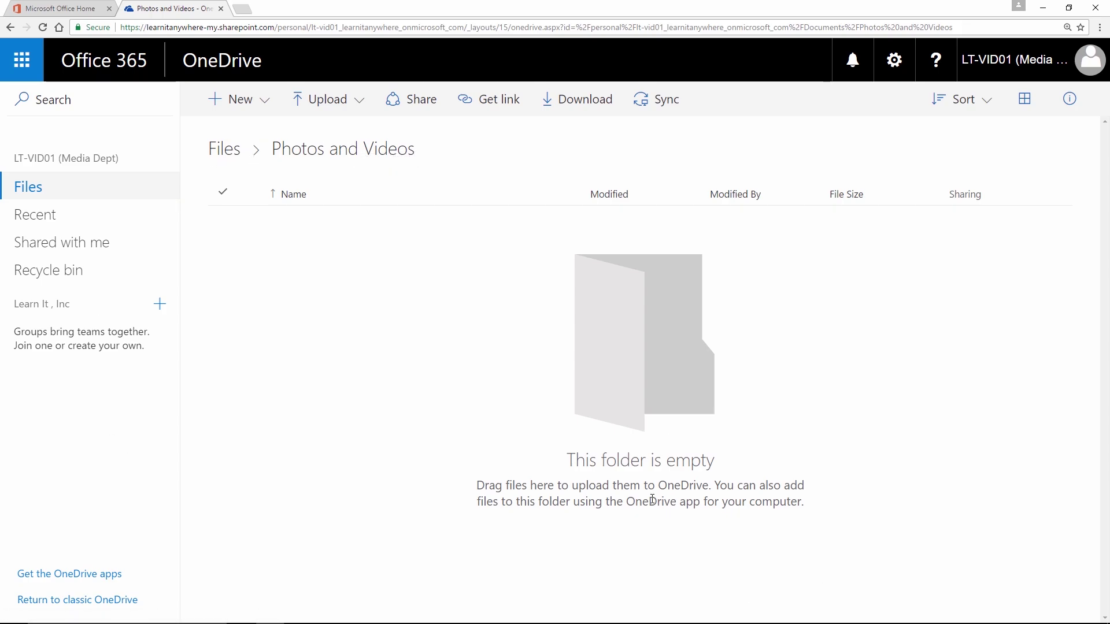
key(super)
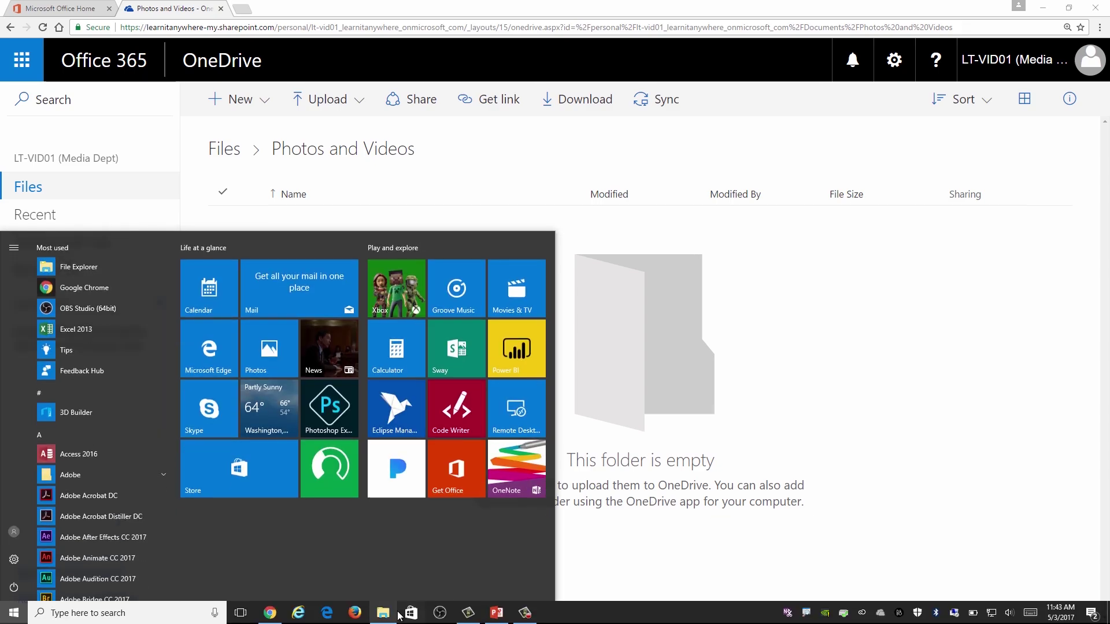
Step: Drag the .flv video from File Explorer into the OneDrive Photos and Videos folder
click(384, 614)
drag(678, 20, 1005, 94)
mouse_move(774, 623)
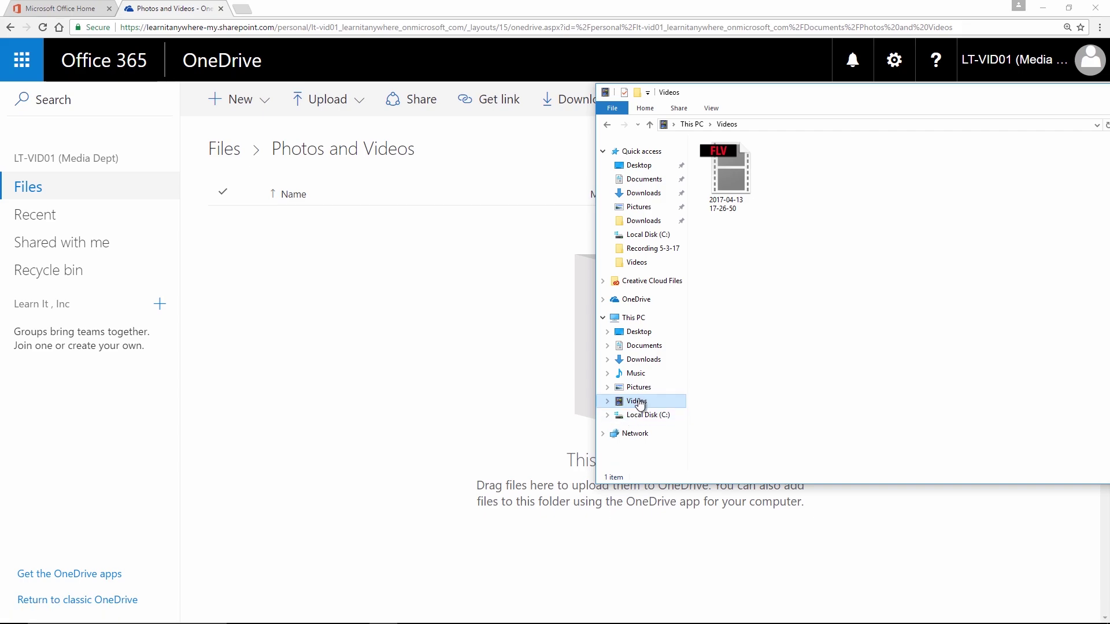
drag(727, 184, 344, 321)
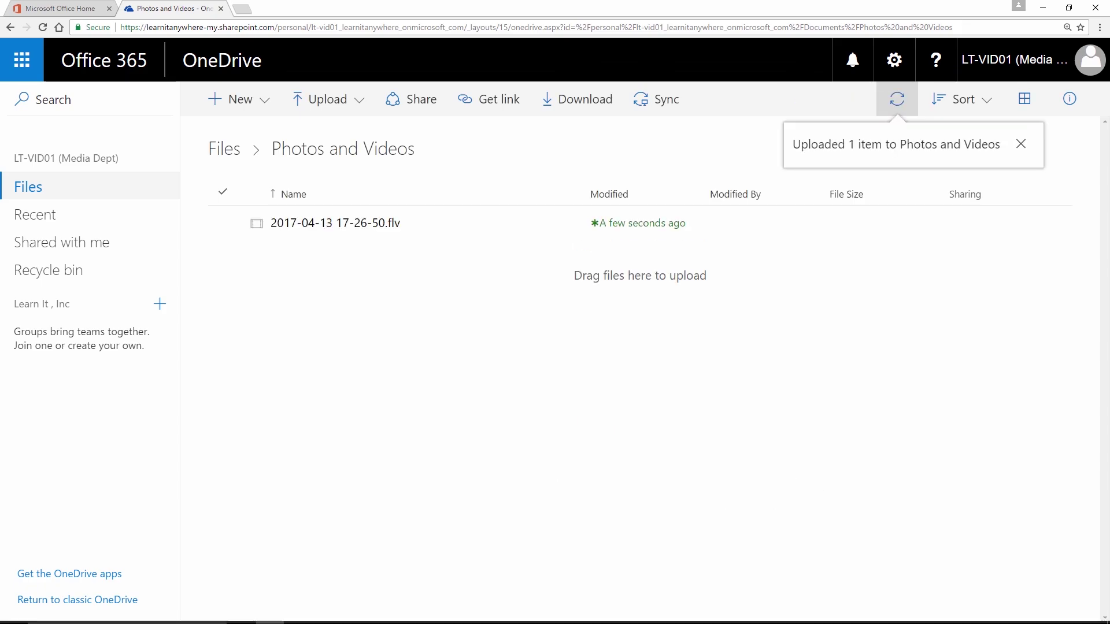
Step: Upload the Learn iT! Logo image from Pictures into Photos and Videos
key(super)
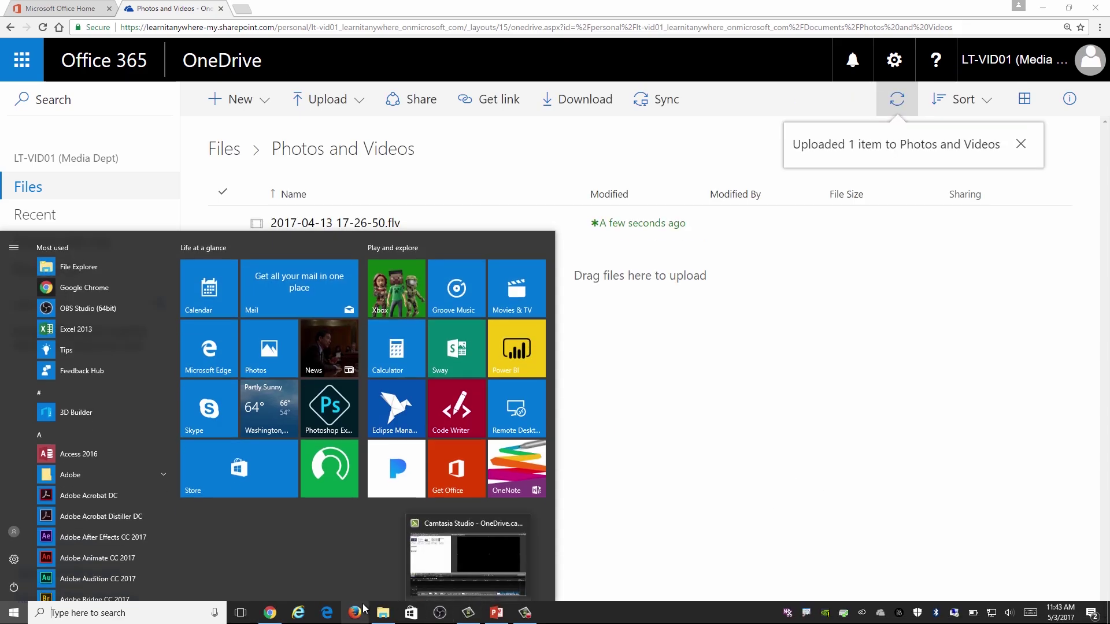
click(383, 612)
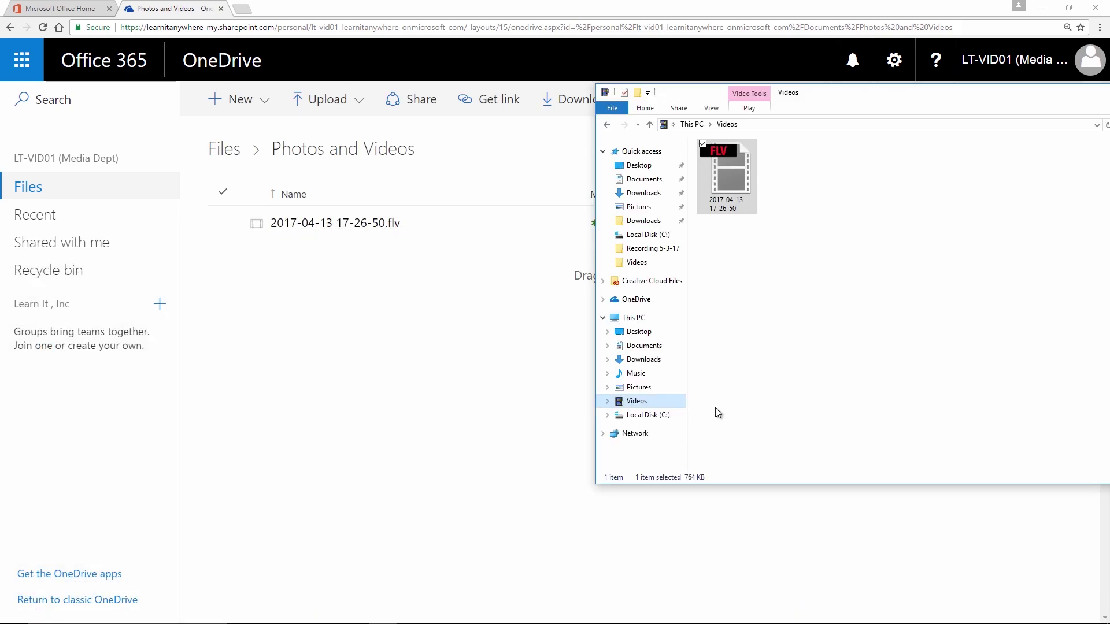
click(651, 393)
drag(866, 179, 473, 333)
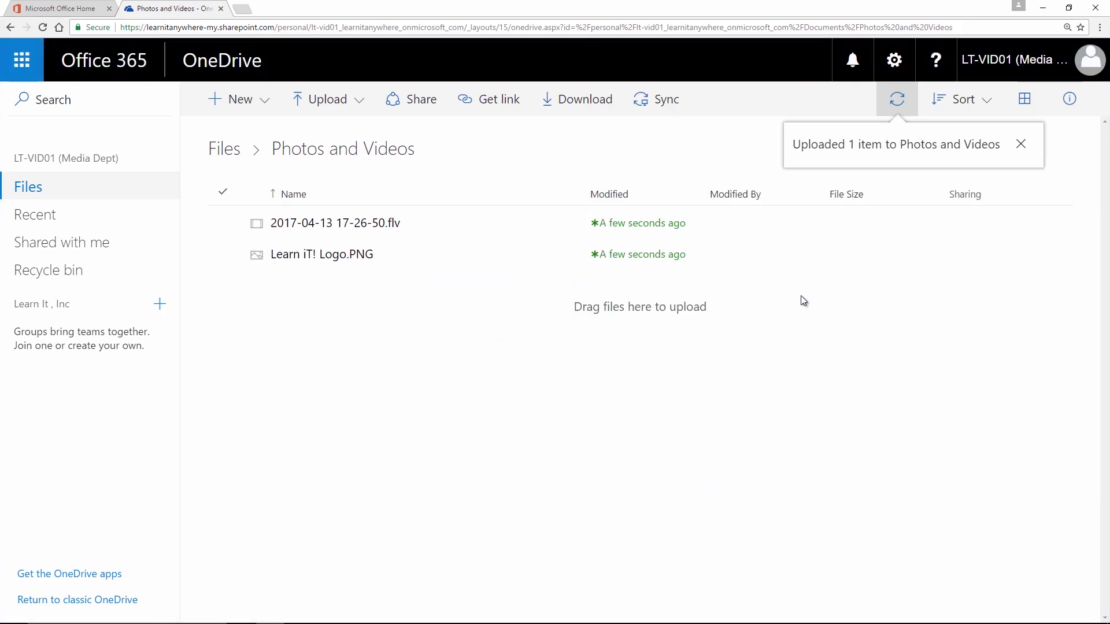
Step: Upload the OneDrive for Business and Golden Gate Bridge images together into Photos and Videos
key(super)
click(383, 613)
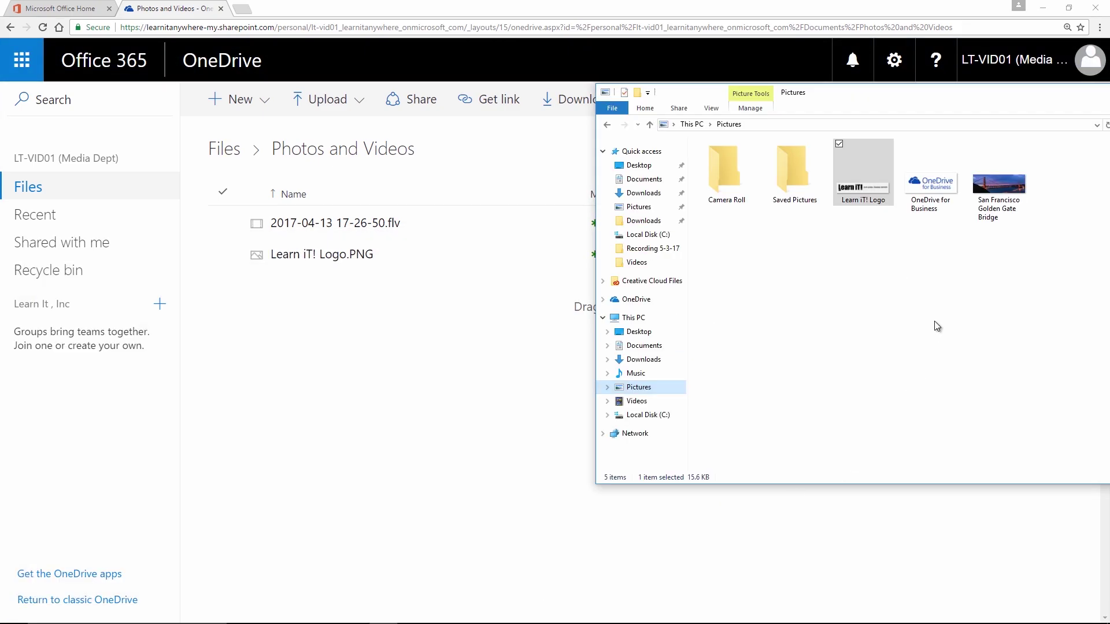
click(913, 151)
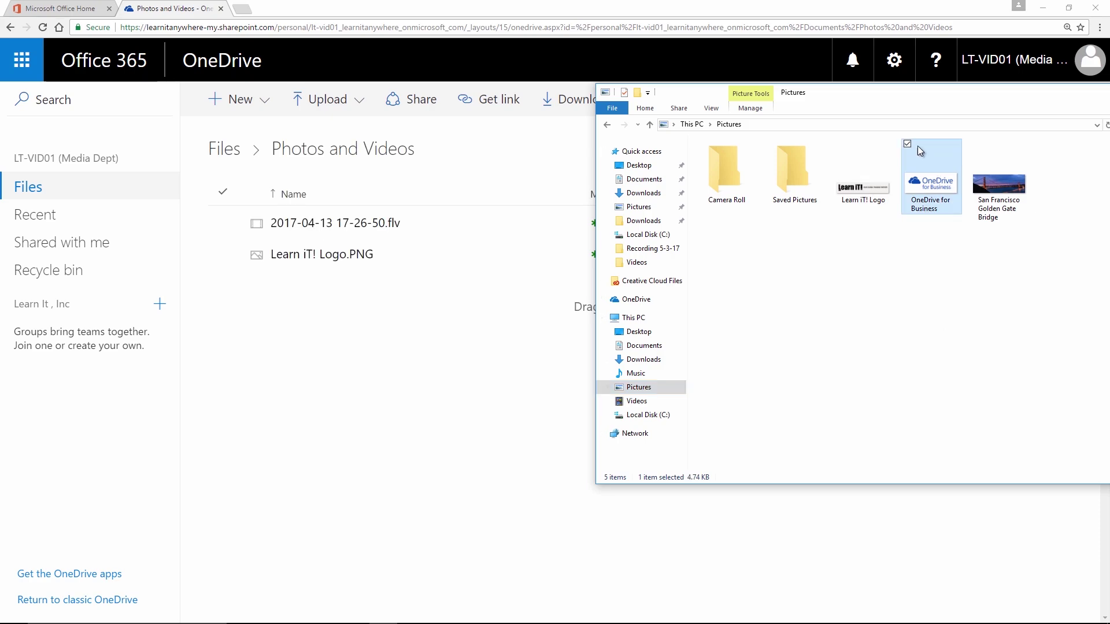
click(975, 149)
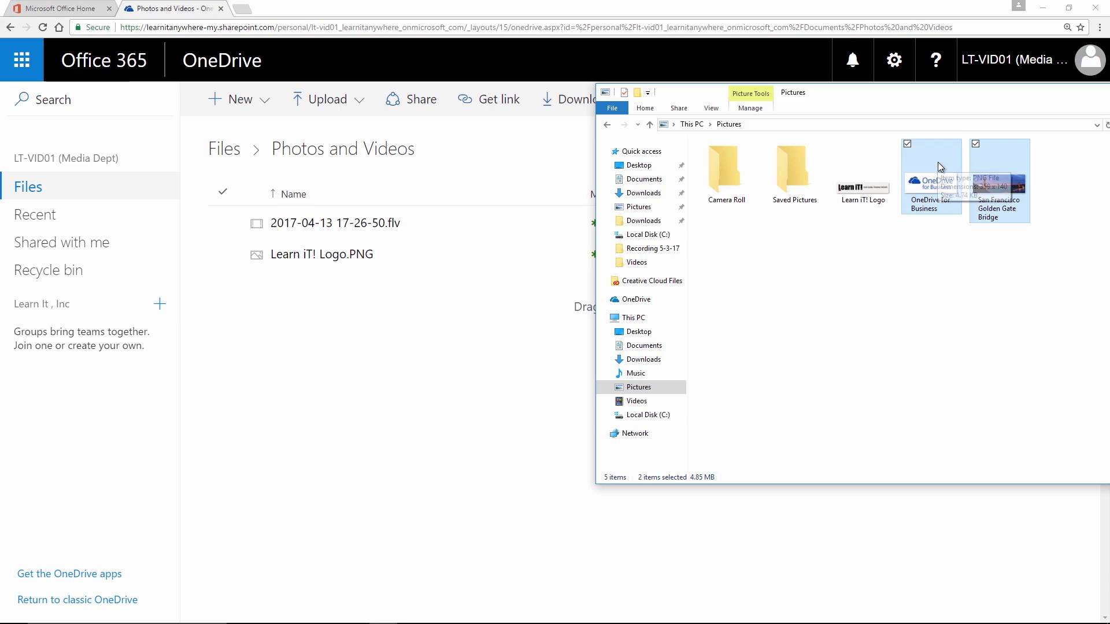
drag(935, 162, 431, 325)
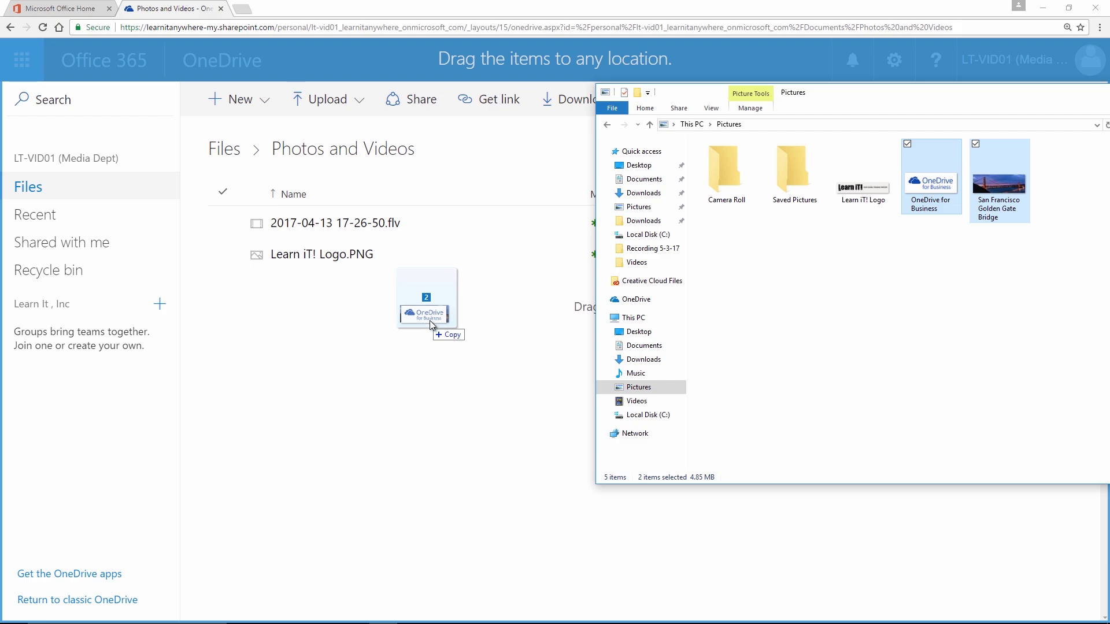
drag(430, 322, 407, 326)
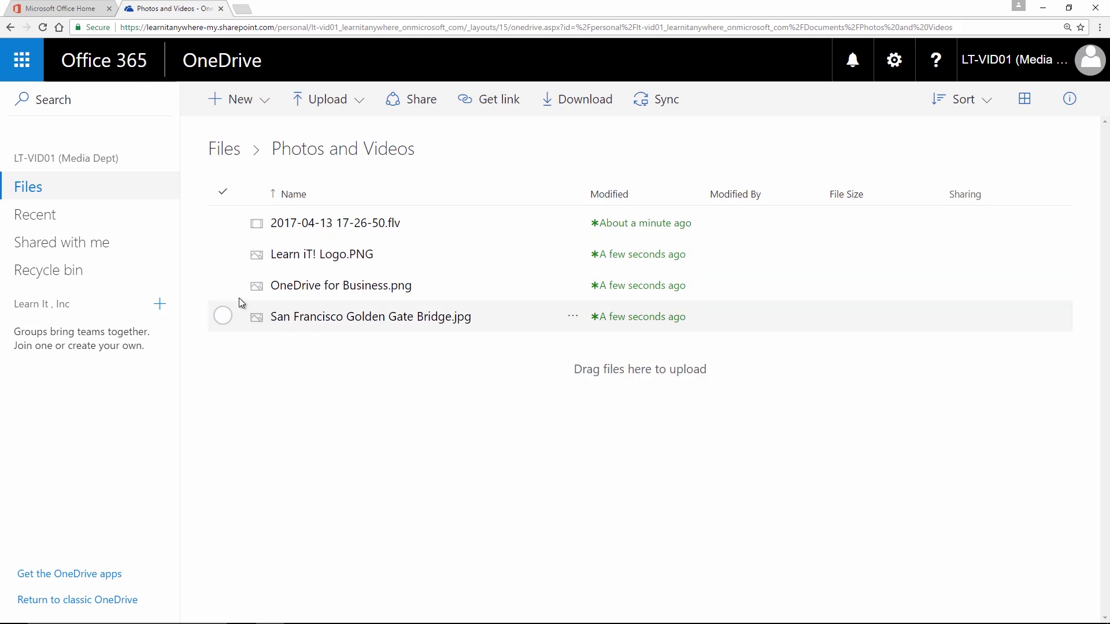
Step: Select OneDrive for Business.png and scroll through its details pane
click(223, 285)
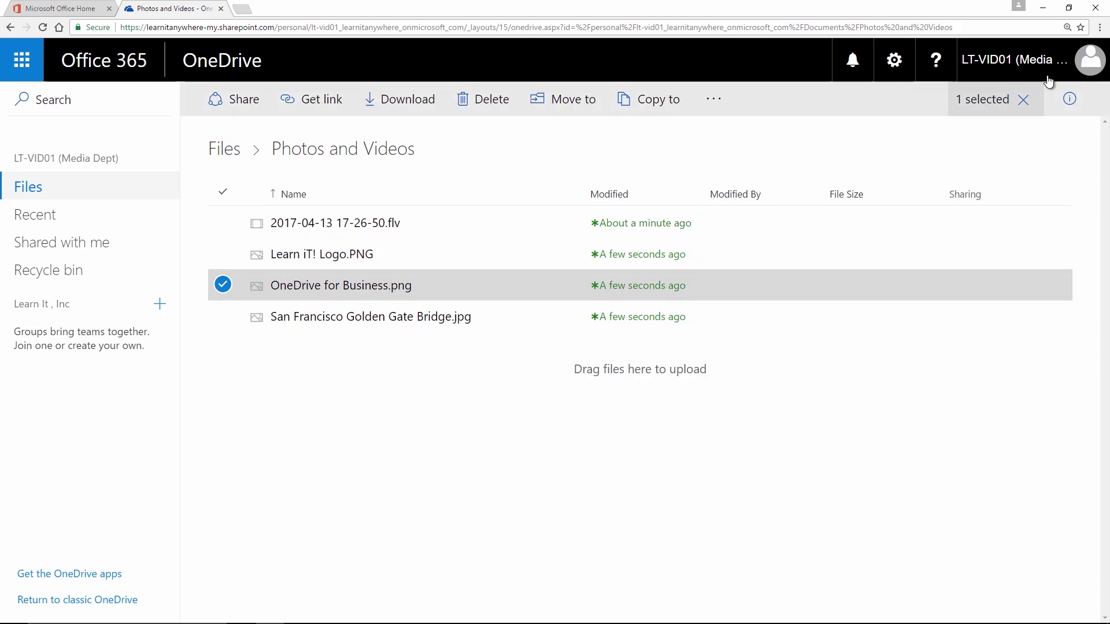
click(1072, 100)
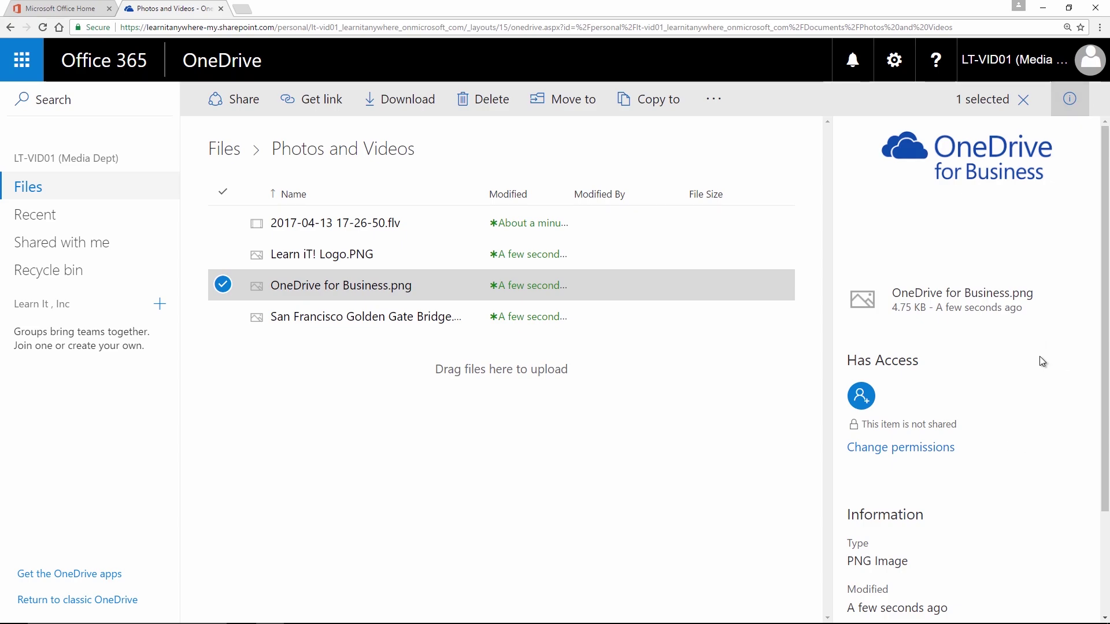
scroll(1042, 352, down, 2)
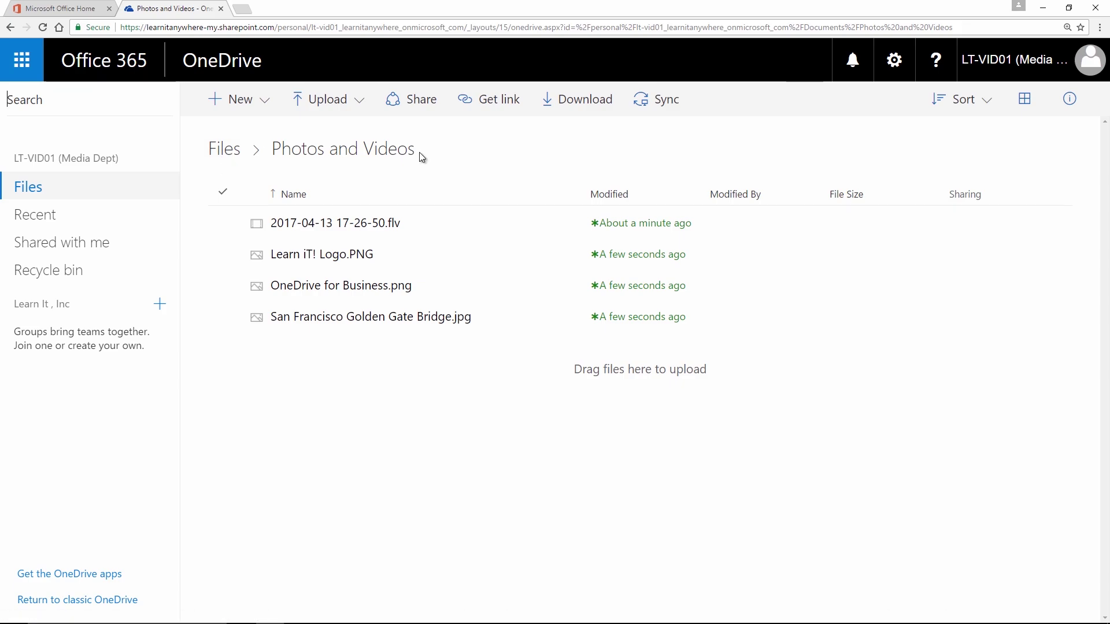
Step: Return to the top-level Files list and search for 'san francisco'
click(229, 152)
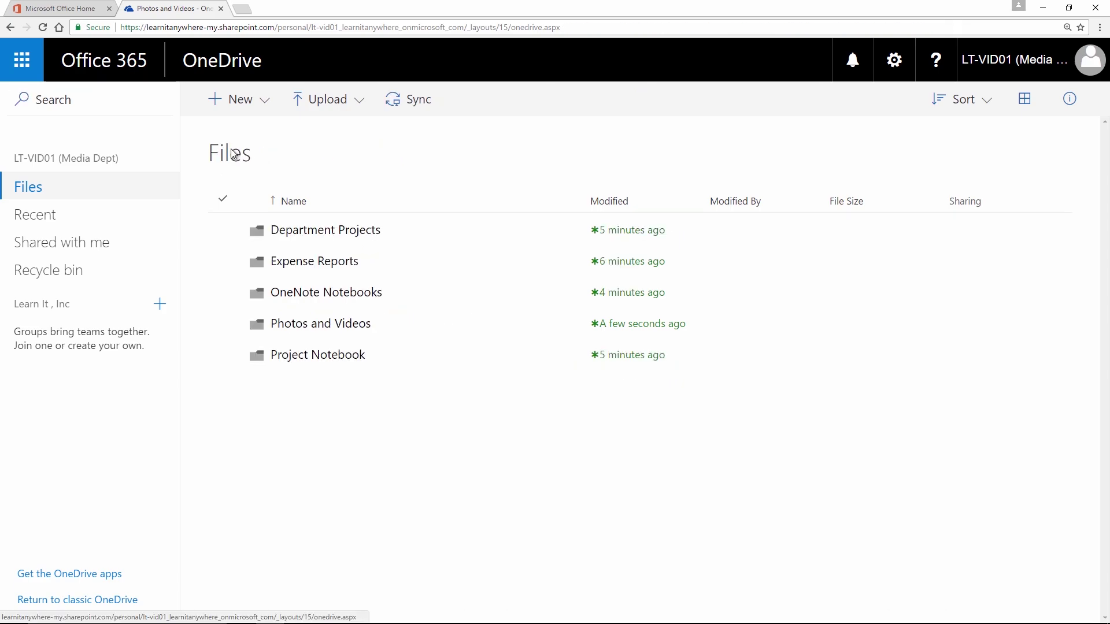
click(62, 103)
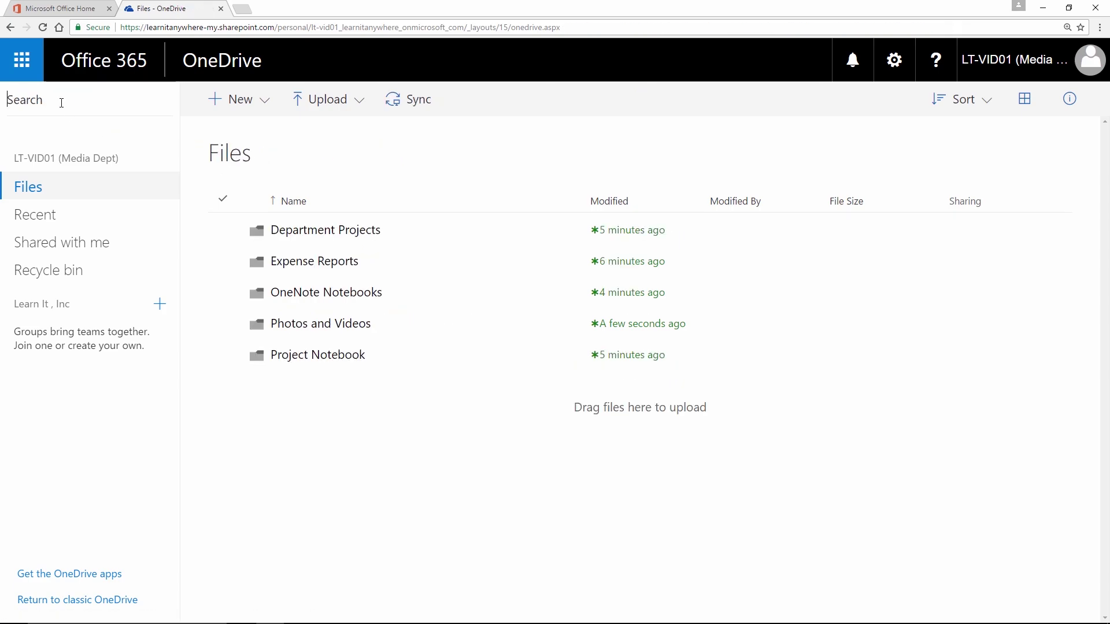
text(sa)
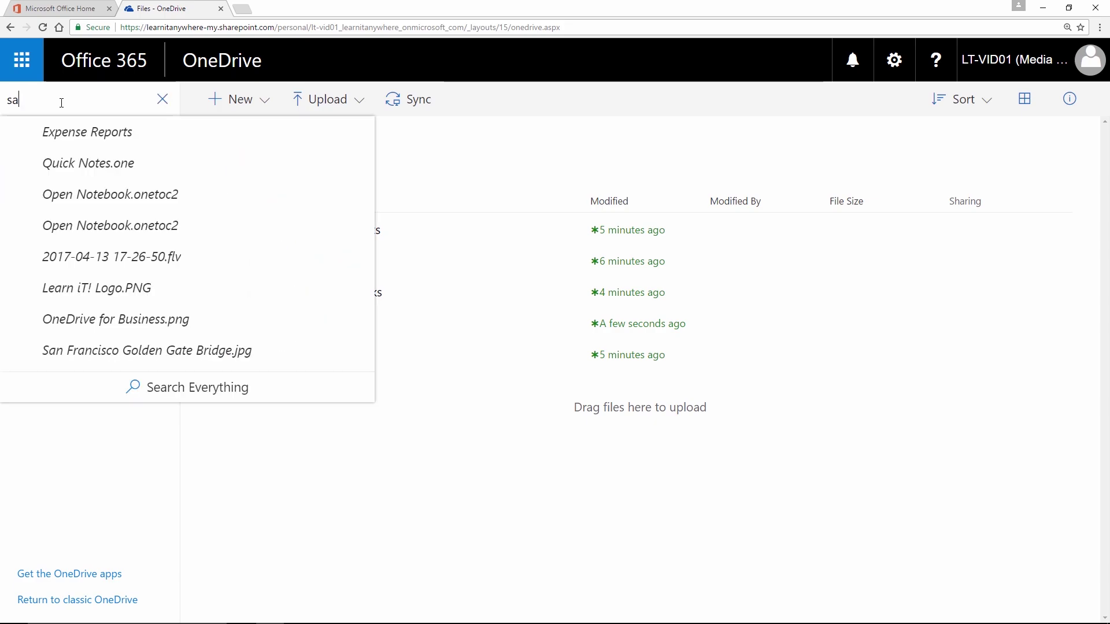
text(n francisco)
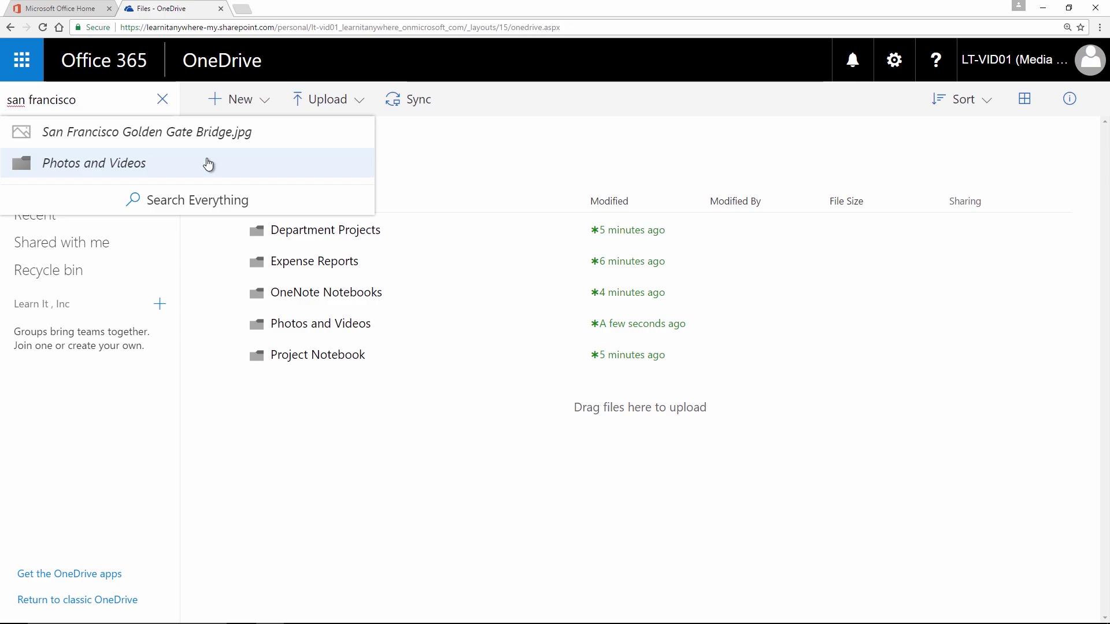
Step: View San Francisco Golden Gate Bridge.jpg full-size, then close the photo
click(146, 134)
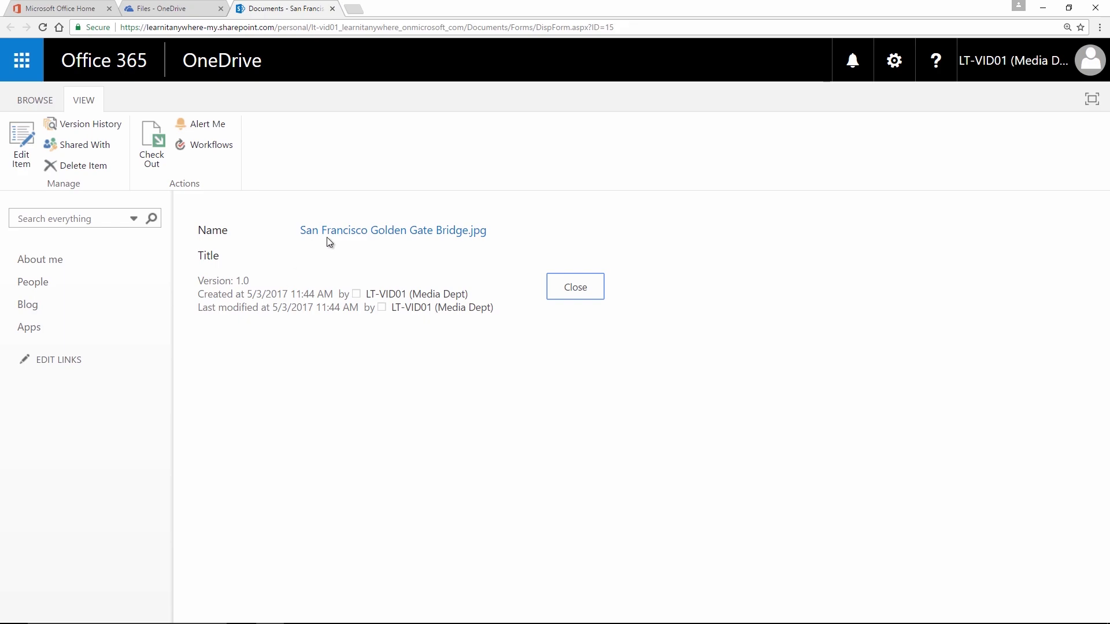
click(371, 232)
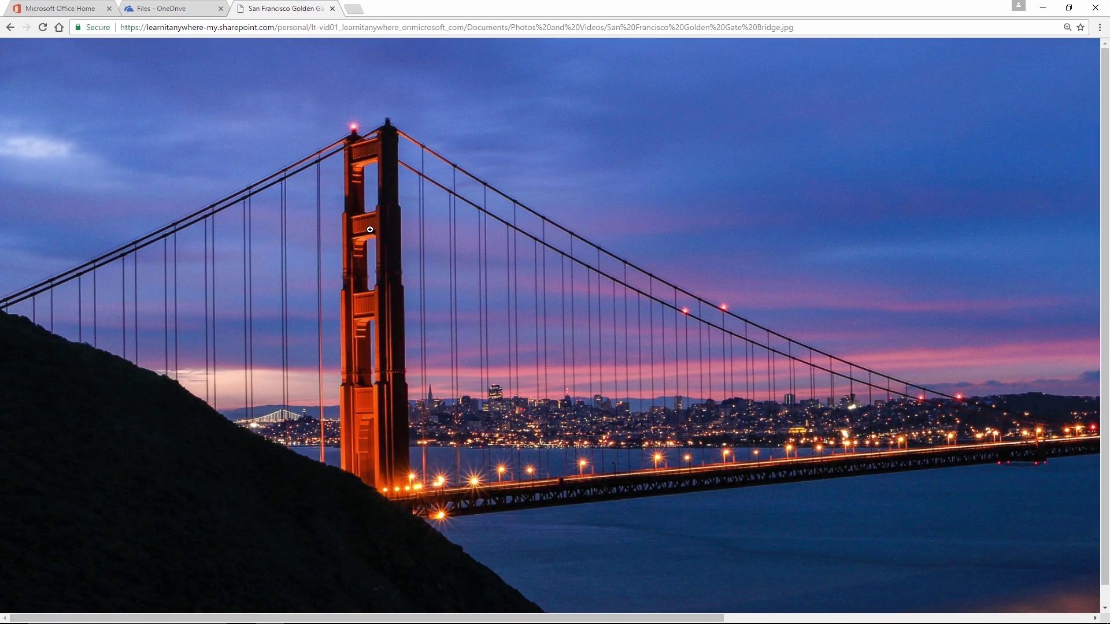
click(330, 10)
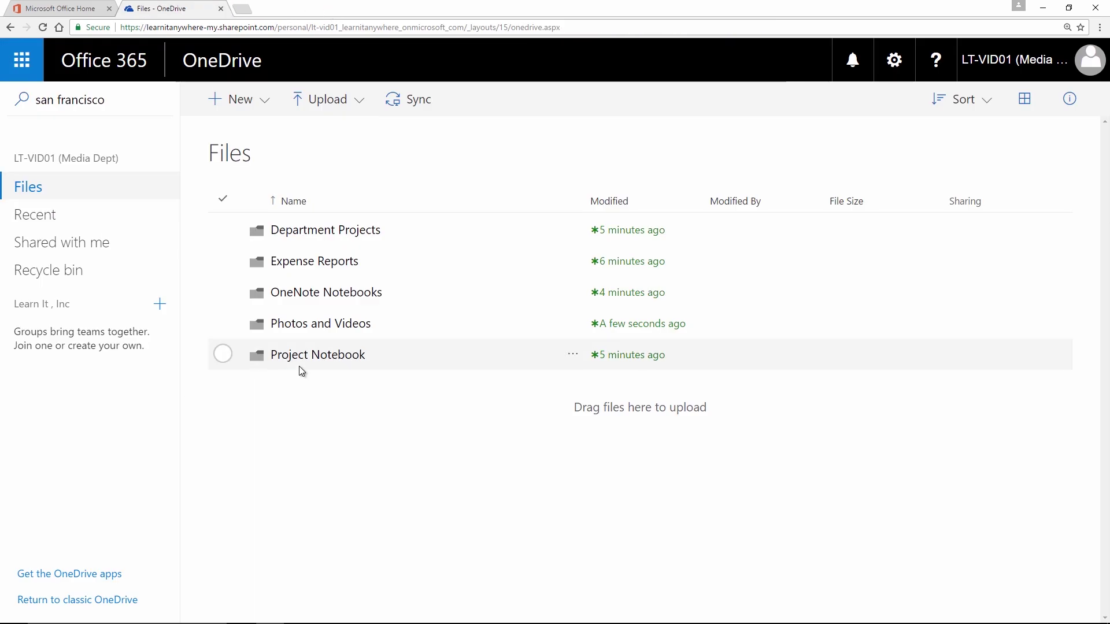
Step: Search for 'logo', view Learn iT! Logo.PNG full-size, then close it
drag(126, 102, 3, 97)
text(logo)
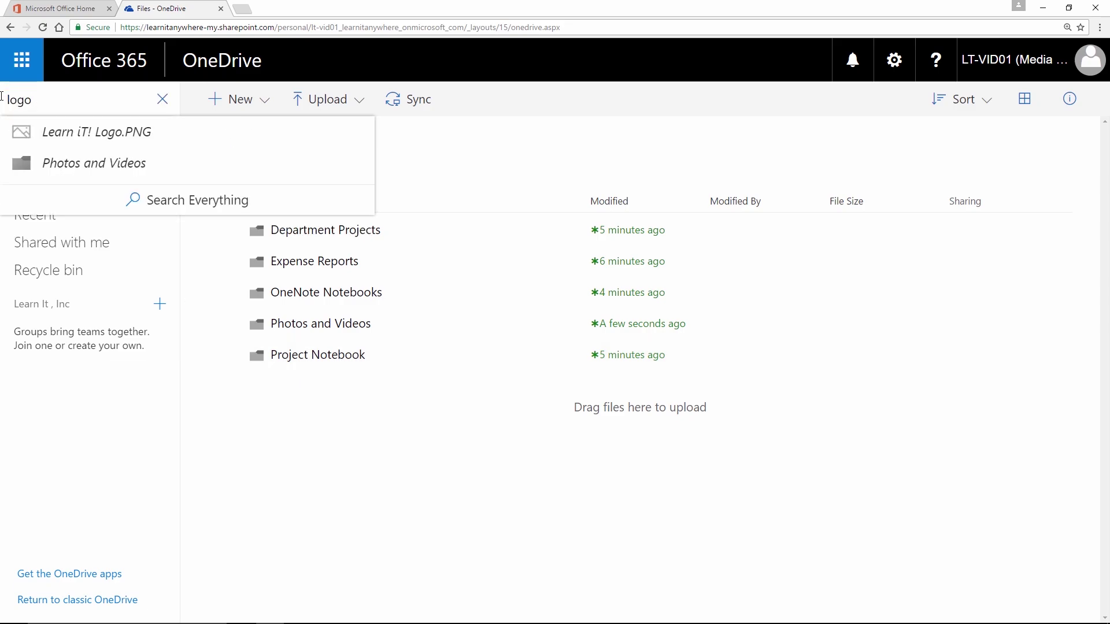
click(90, 132)
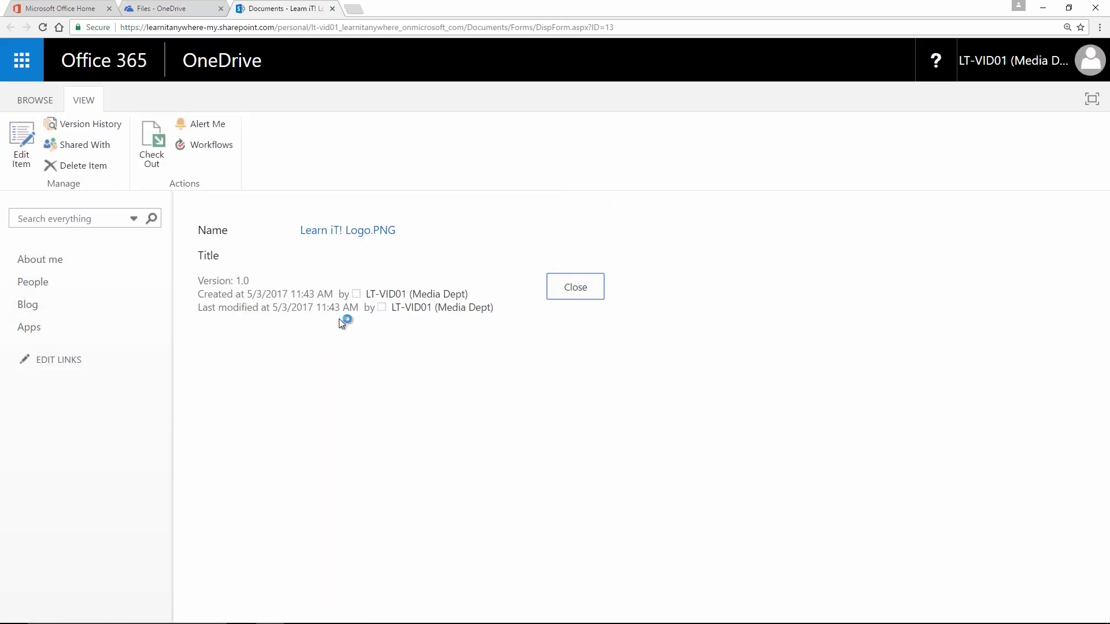
click(326, 233)
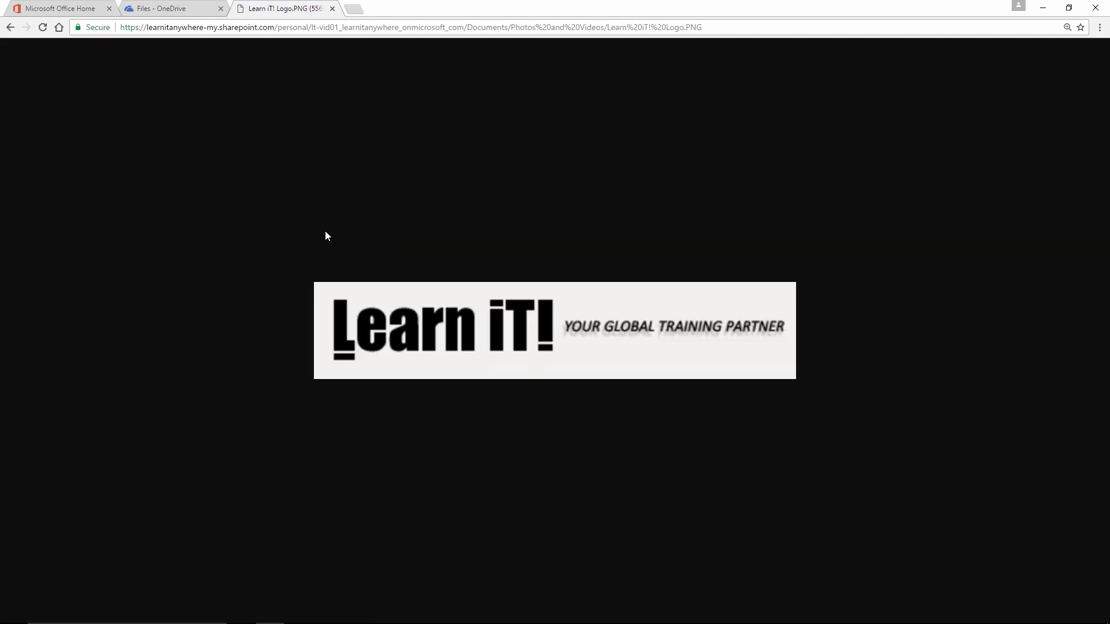
click(332, 8)
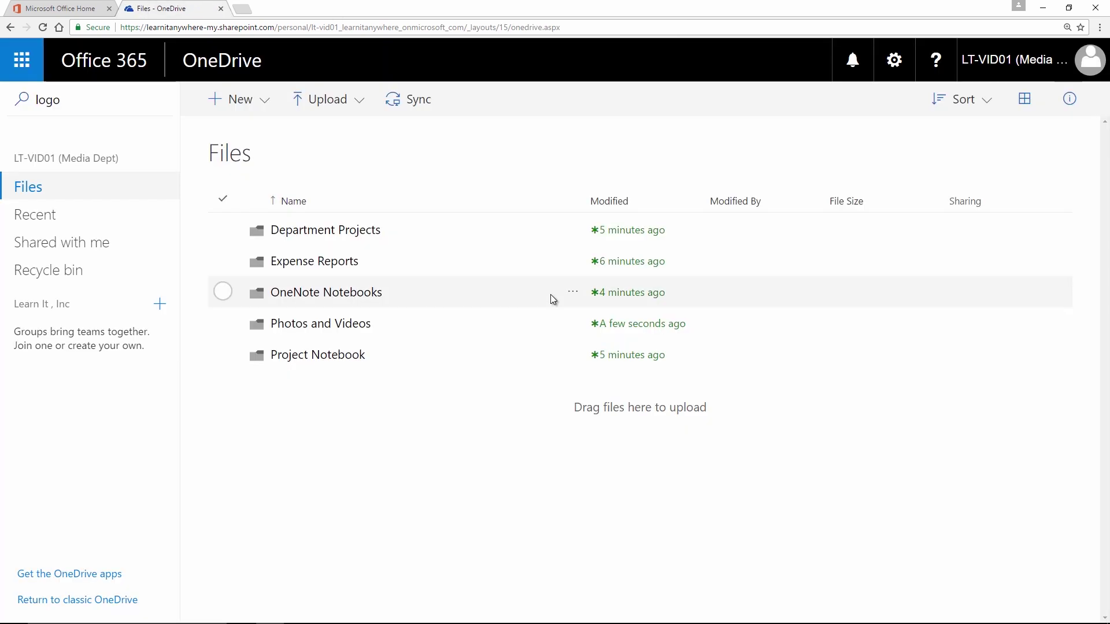
Step: Clear the 'logo' search and request deletion of the Photos and Videos folder
click(1, 100)
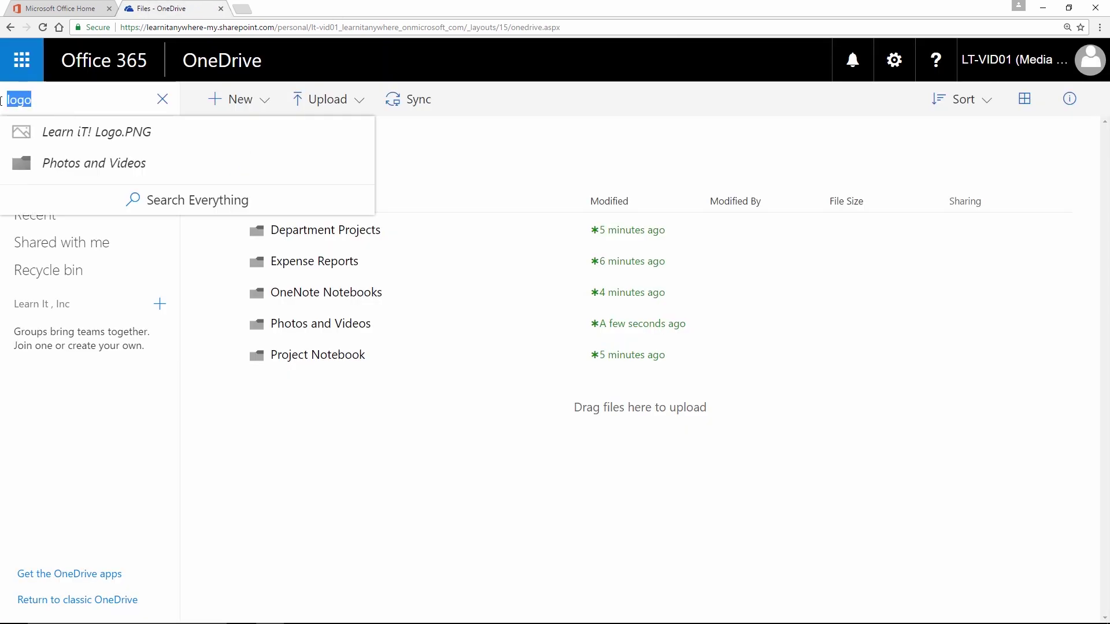
key(BackSpace)
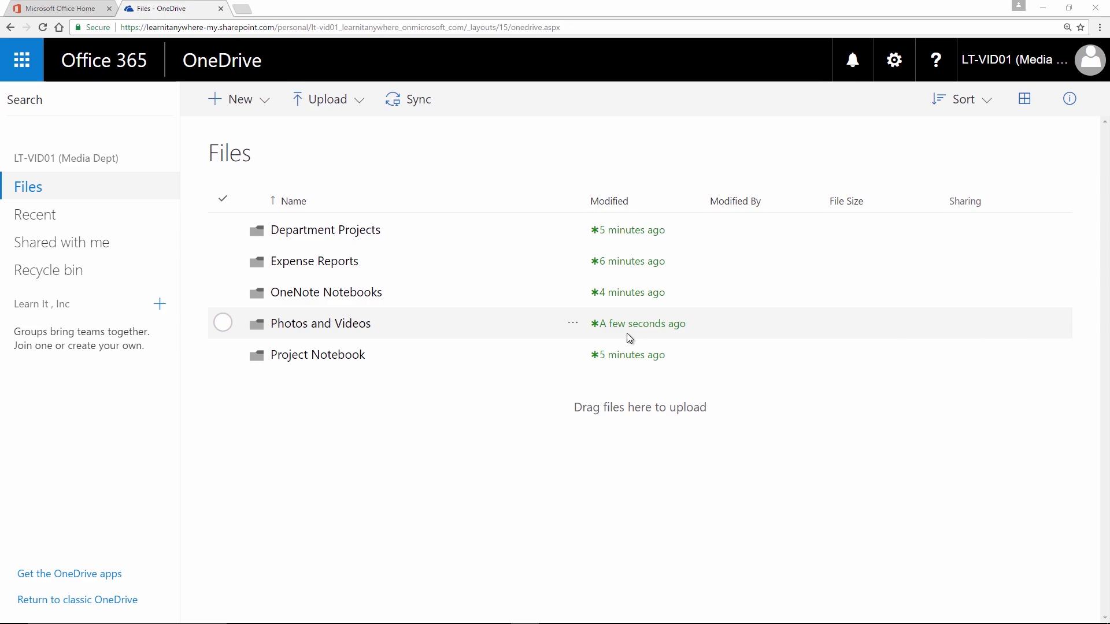
click(223, 322)
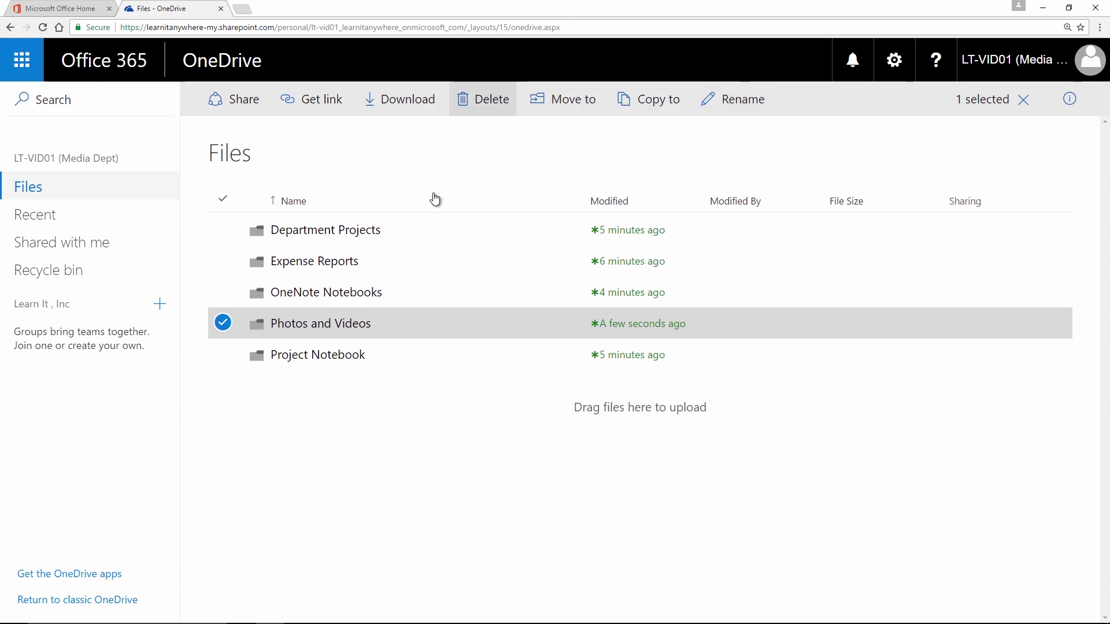
click(223, 323)
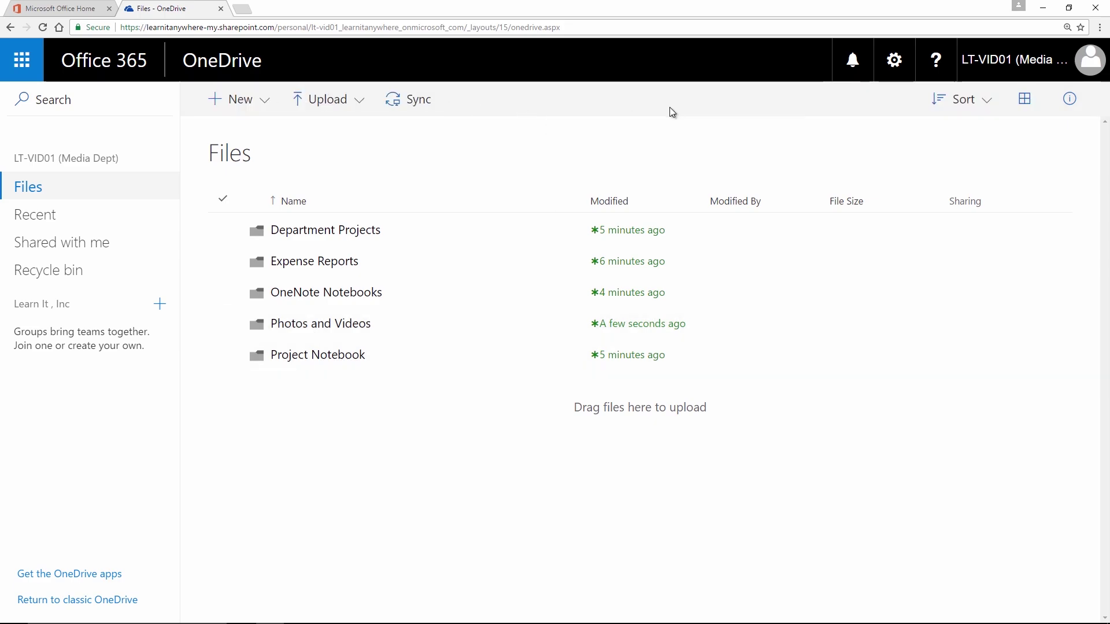
click(223, 323)
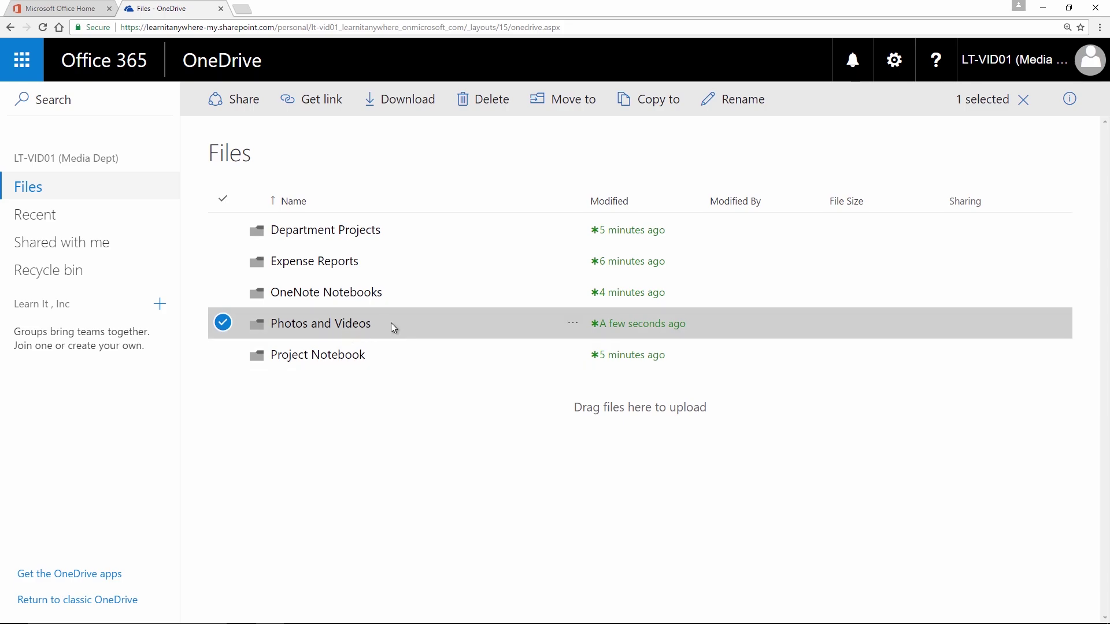
click(495, 111)
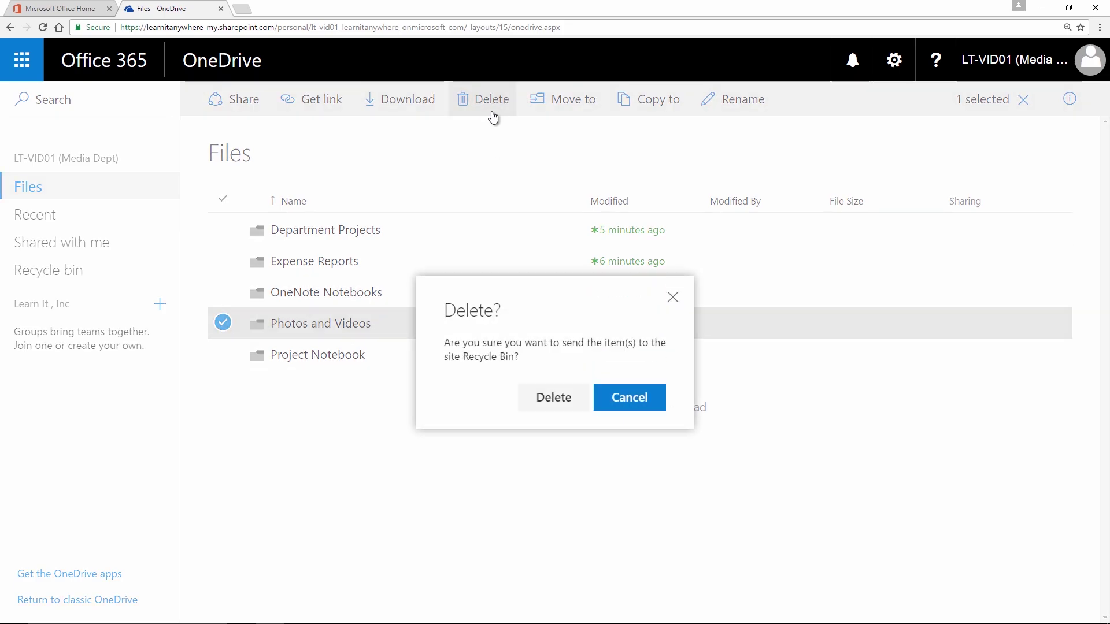
Step: Confirm deleting Photos and Videos and go to the Recycle bin
click(556, 402)
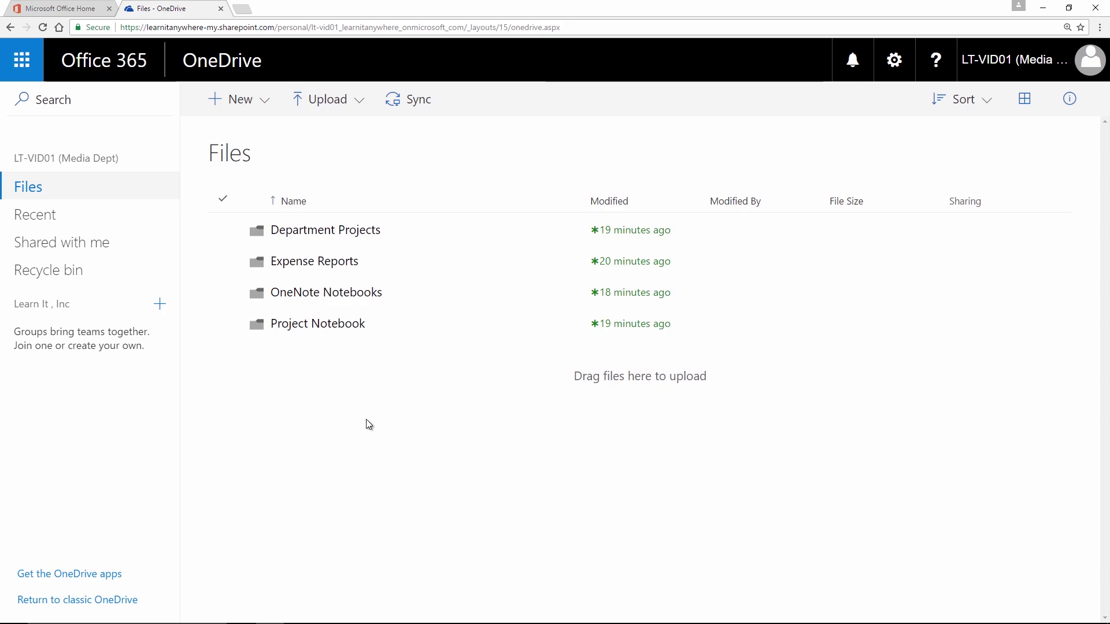
click(66, 275)
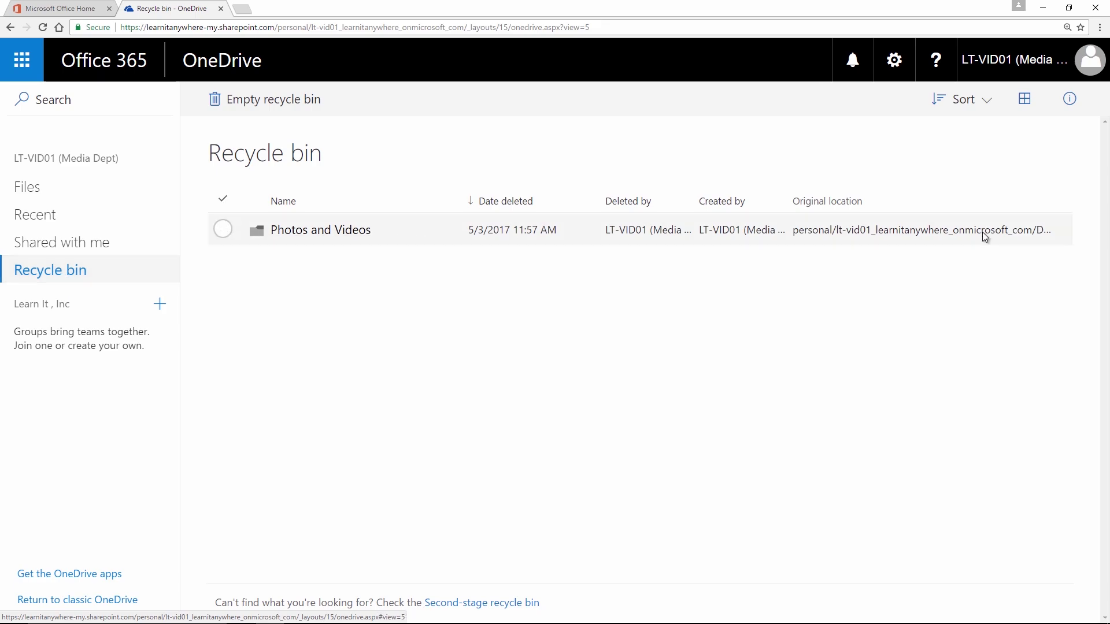
Step: Restore Photos and Videos from the Recycle bin and return to Files
click(222, 231)
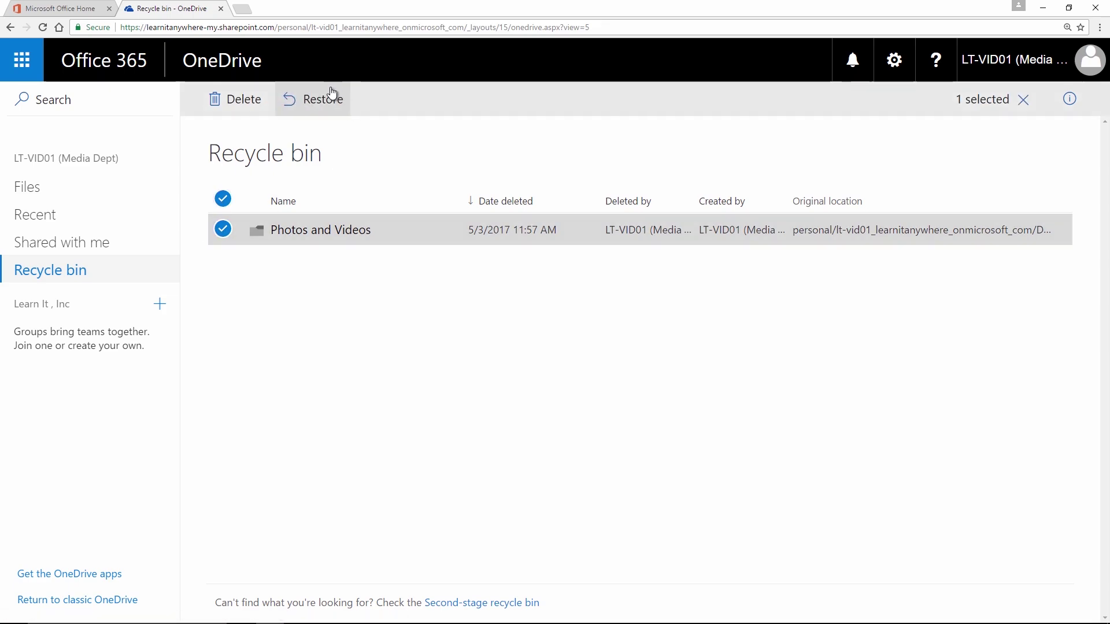
click(319, 104)
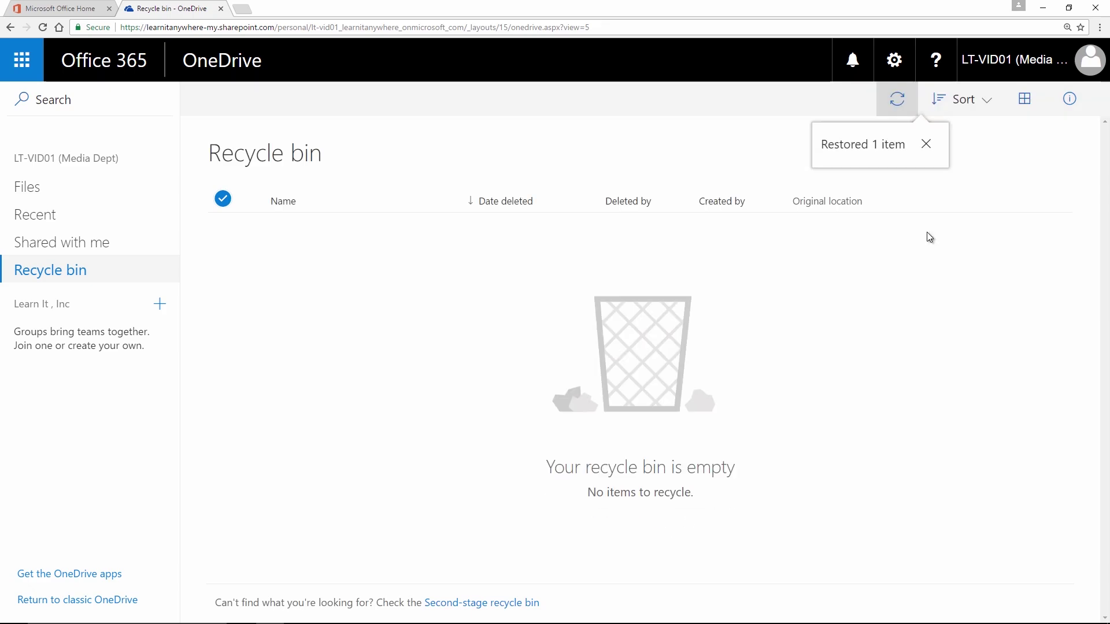
click(42, 190)
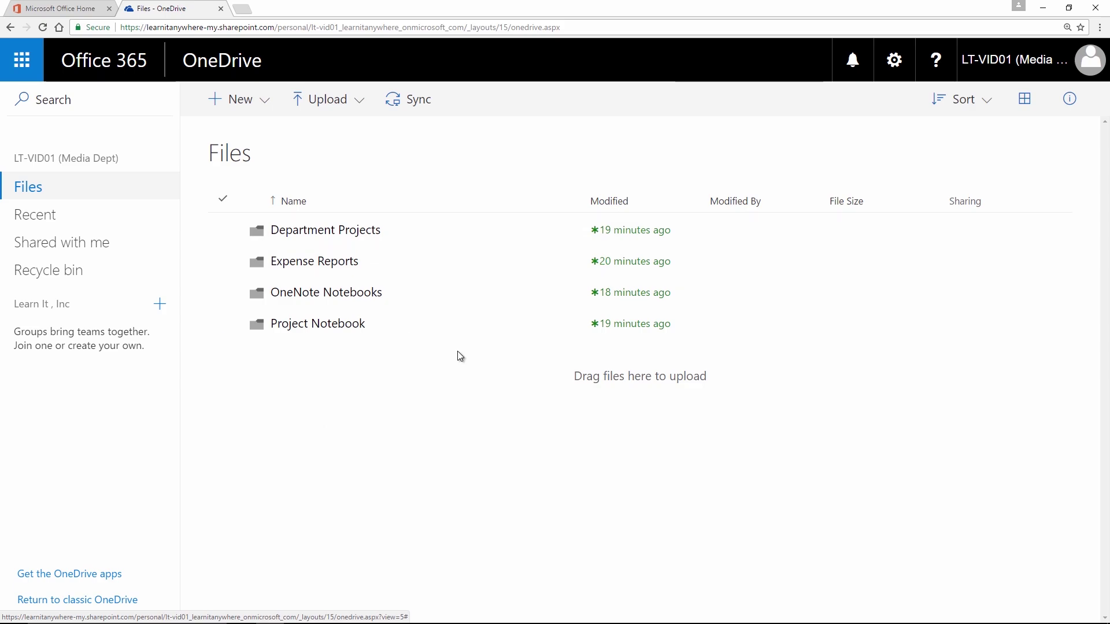
Step: Reload the OneDrive Files page until the restored Photos and Videos folder appears
click(42, 27)
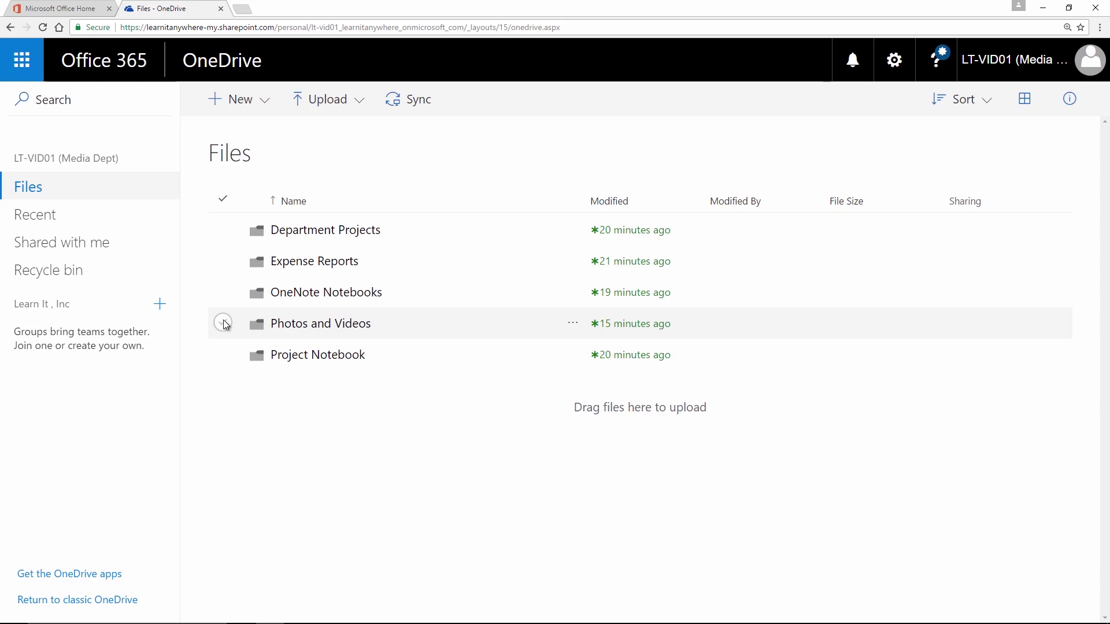
click(40, 30)
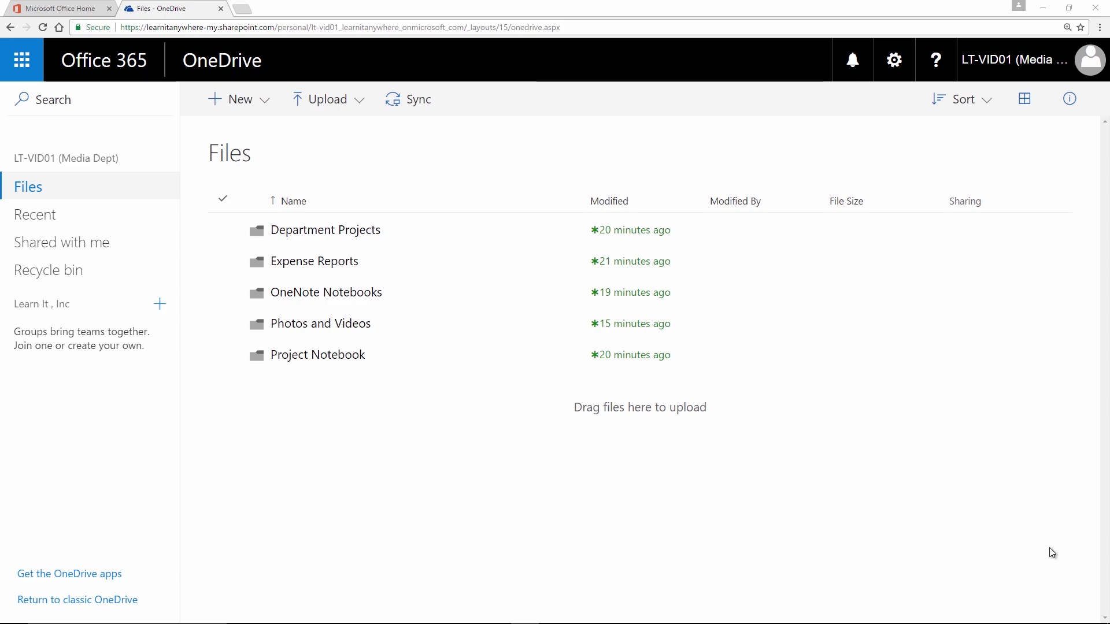
click(48, 250)
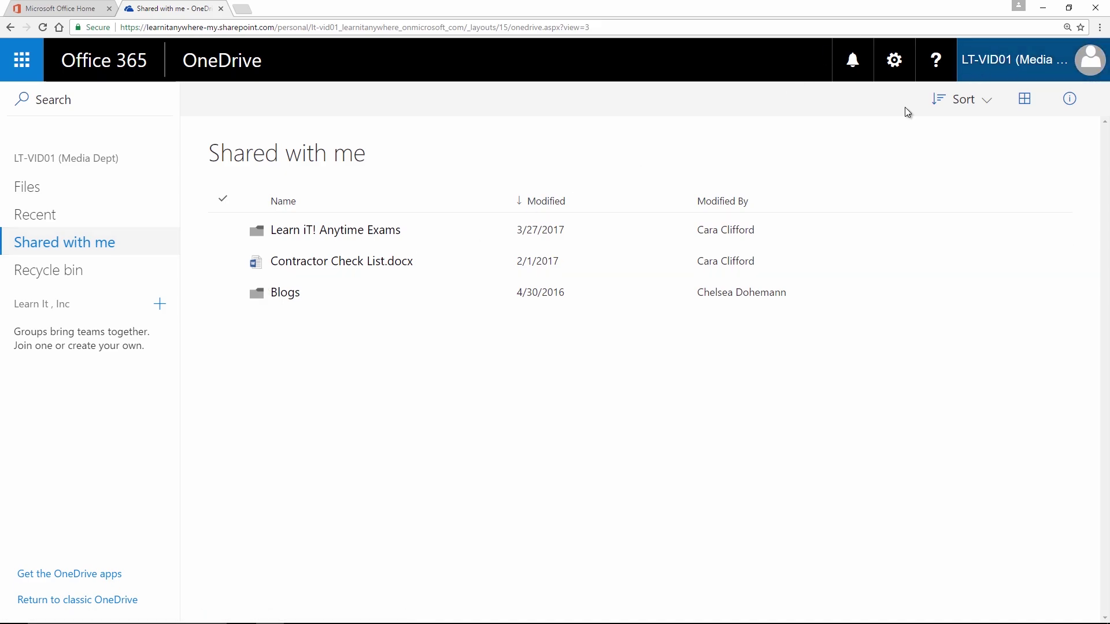
click(223, 229)
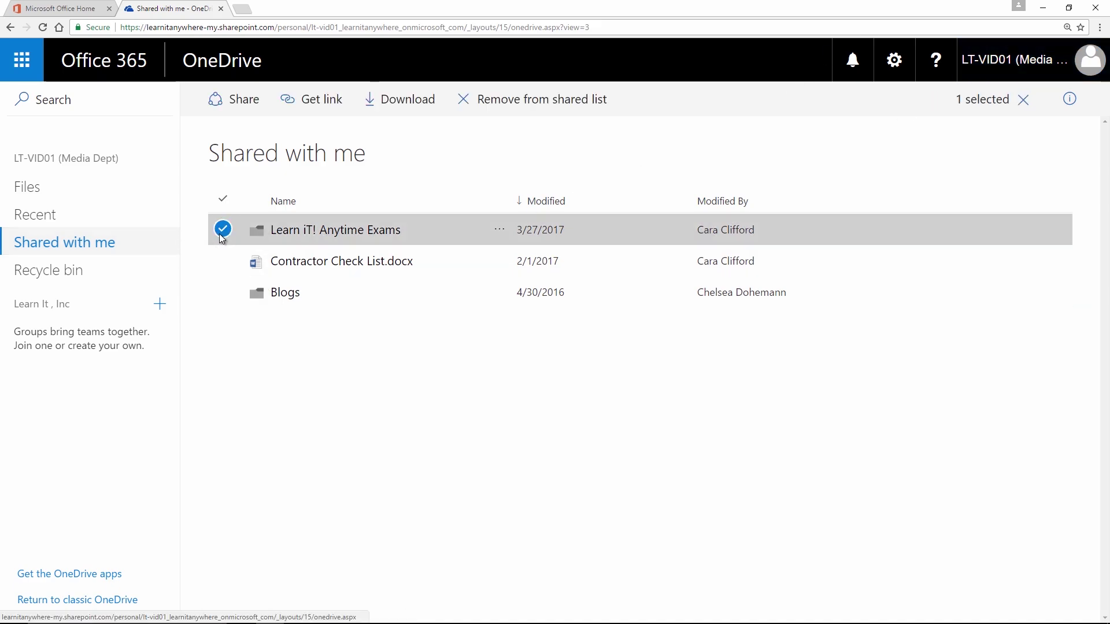
click(222, 260)
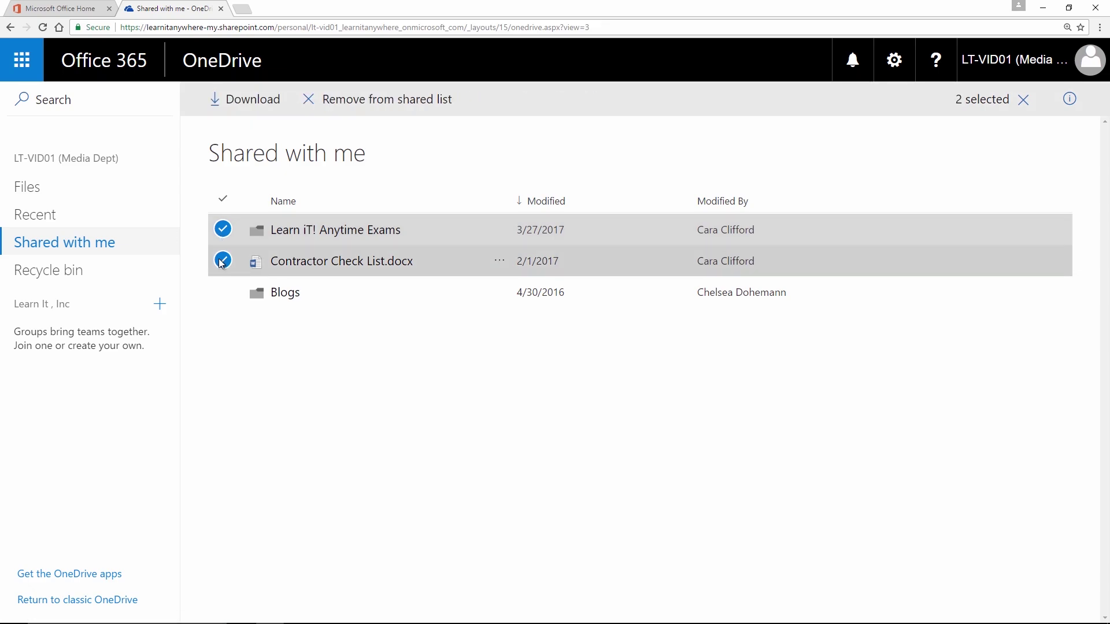
click(222, 262)
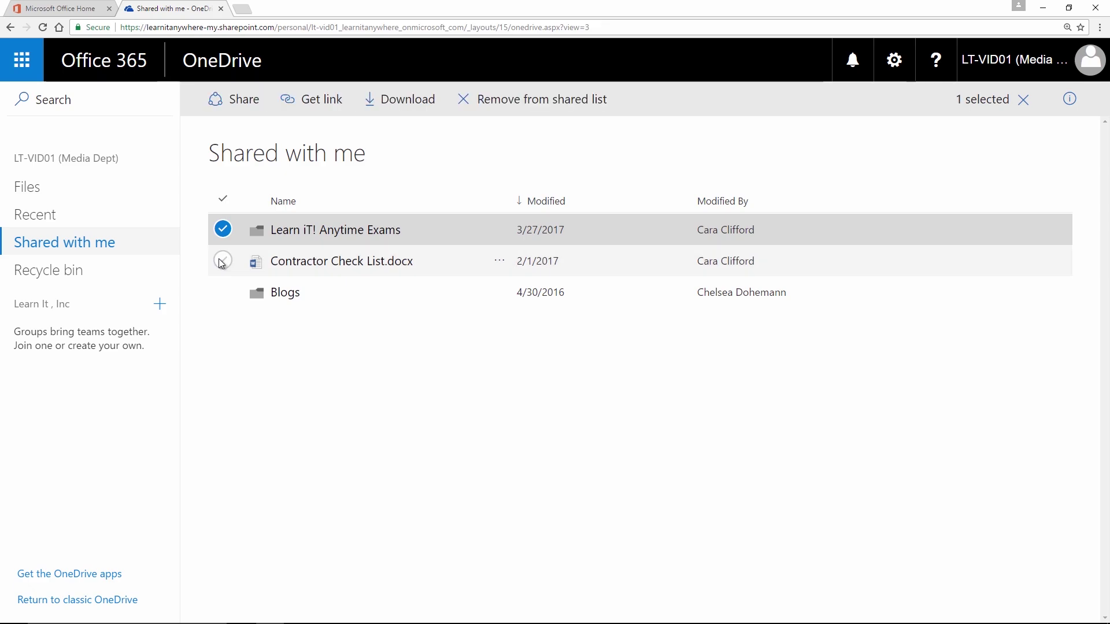
click(223, 229)
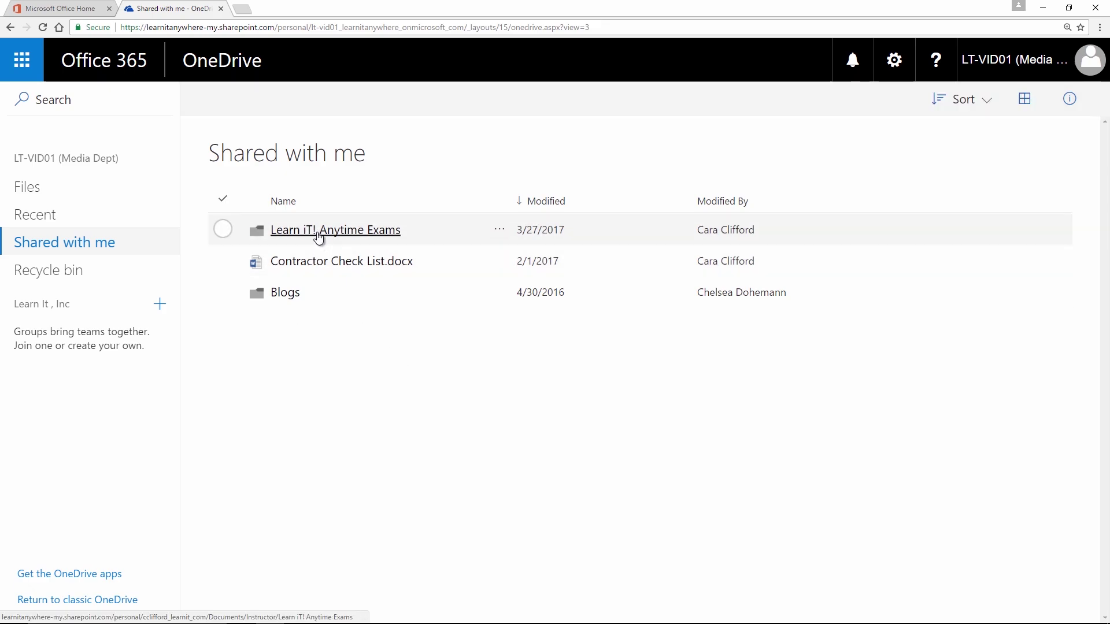
click(710, 260)
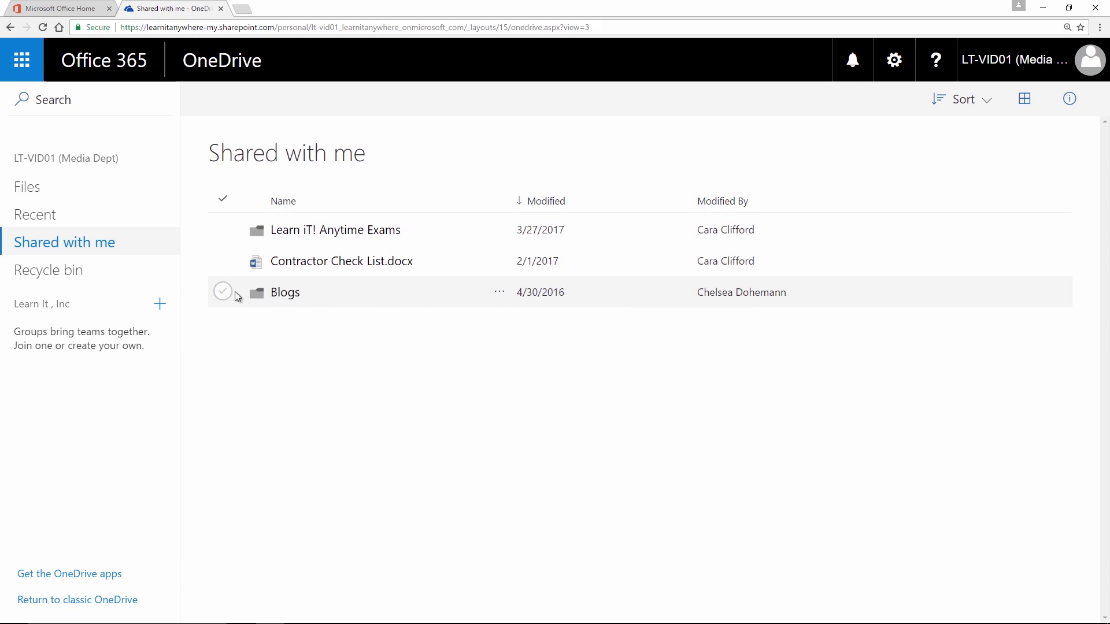
mouse_move(752, 296)
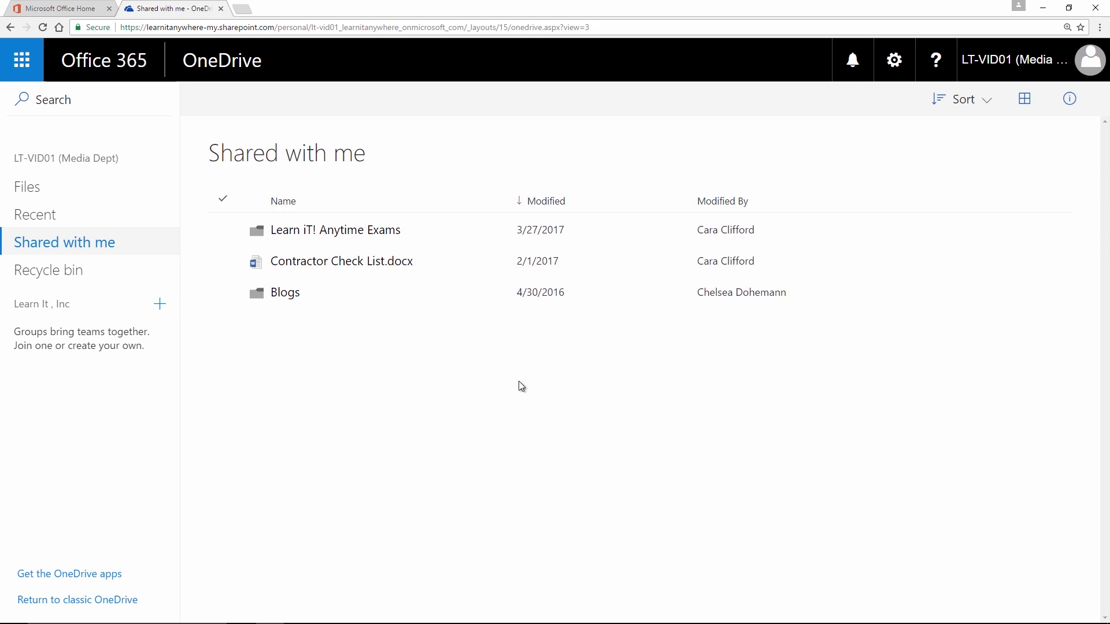
click(730, 206)
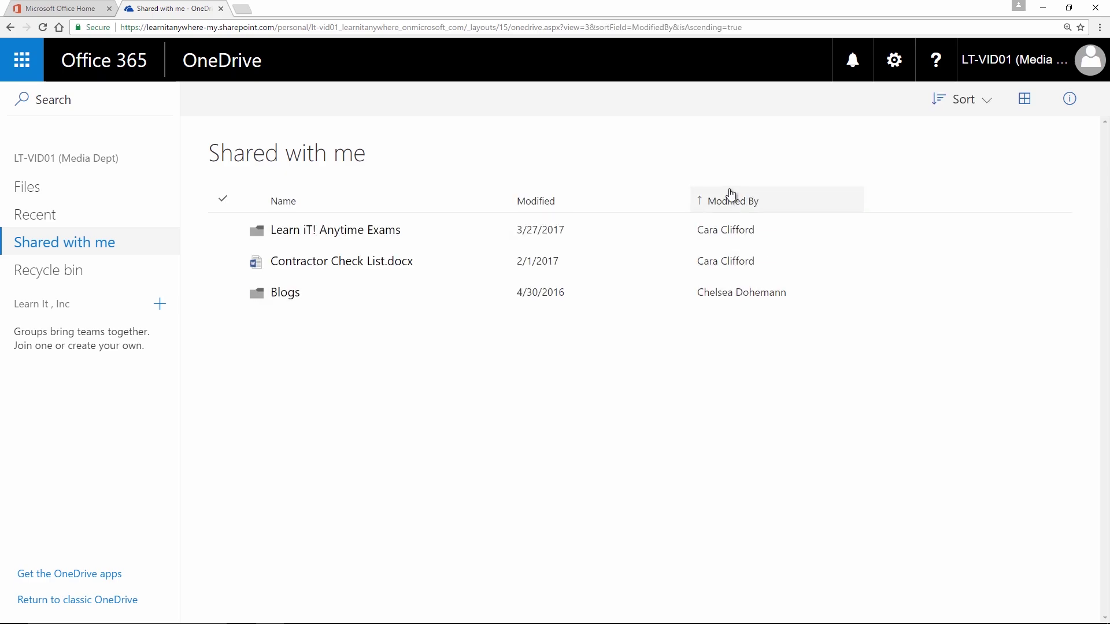
Step: Sort shared items by Modified ascending and review Contractor Check List.docx's details pane
click(543, 203)
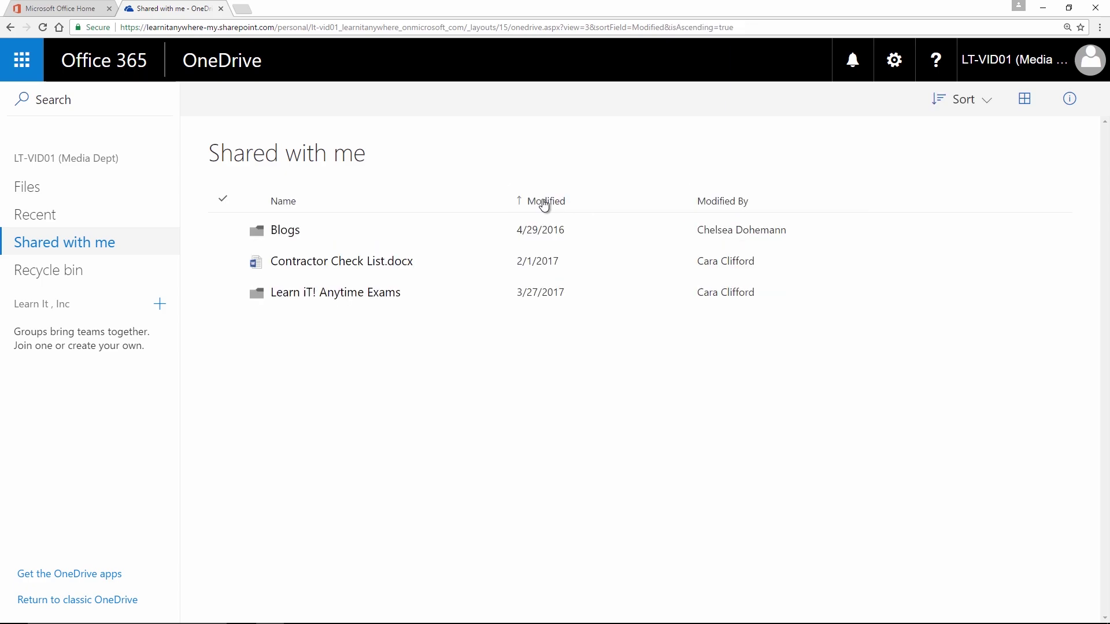
click(225, 263)
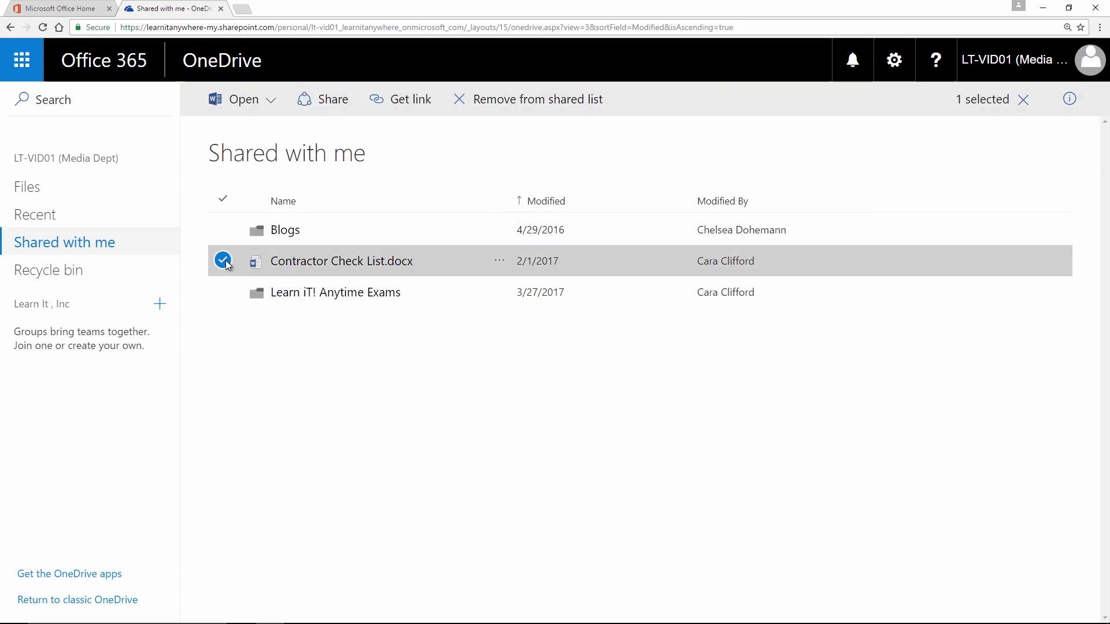
click(1065, 110)
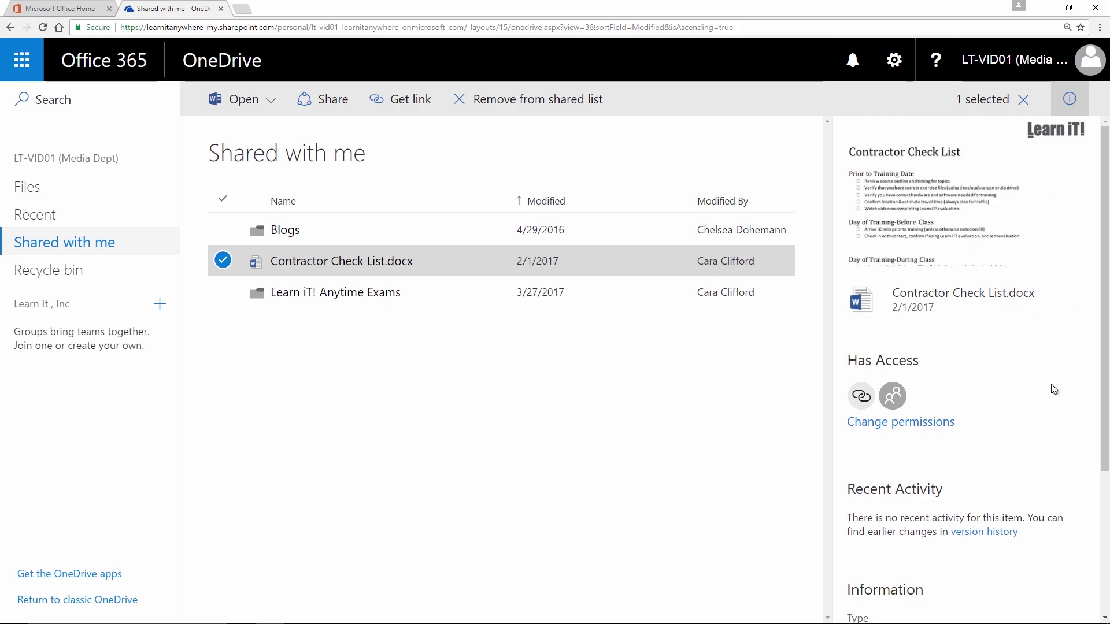
scroll(1053, 381, down, 3)
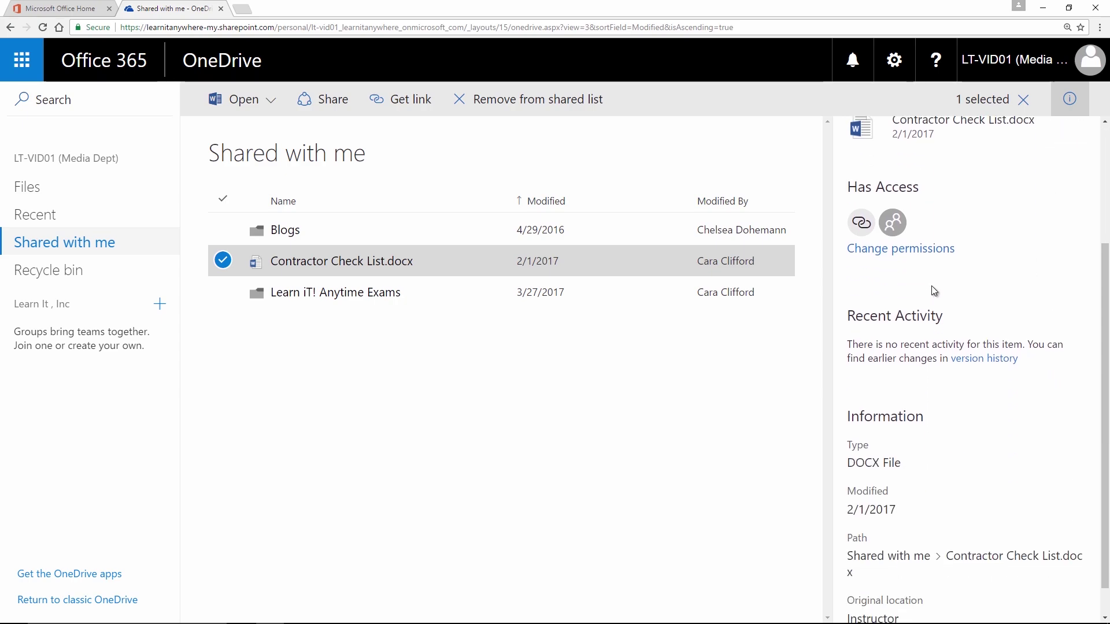
scroll(1035, 385, down, 1)
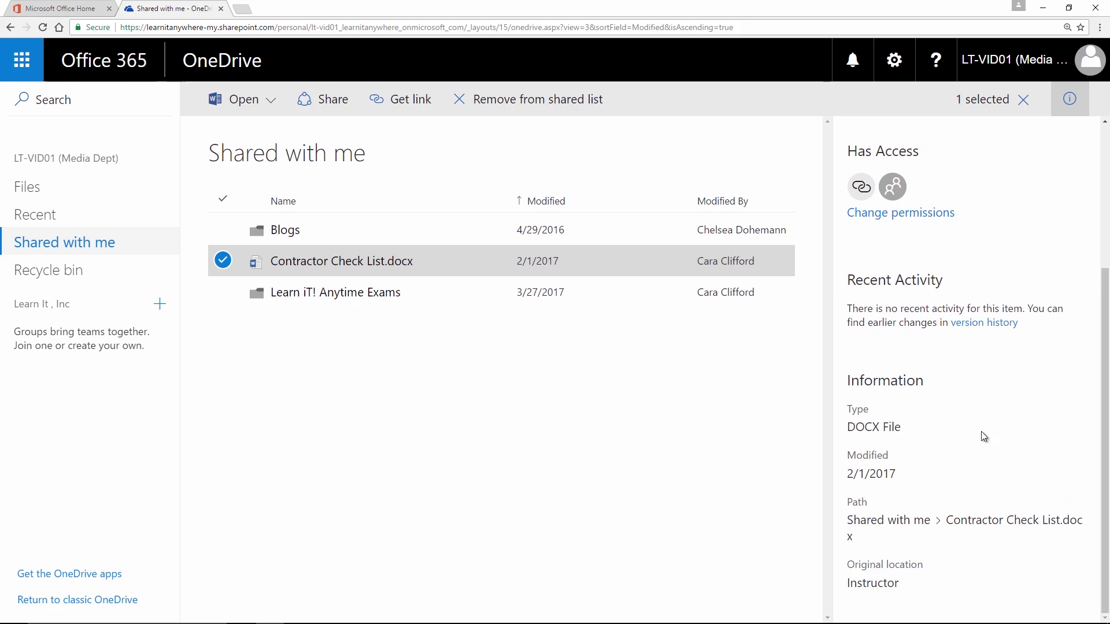
click(1062, 109)
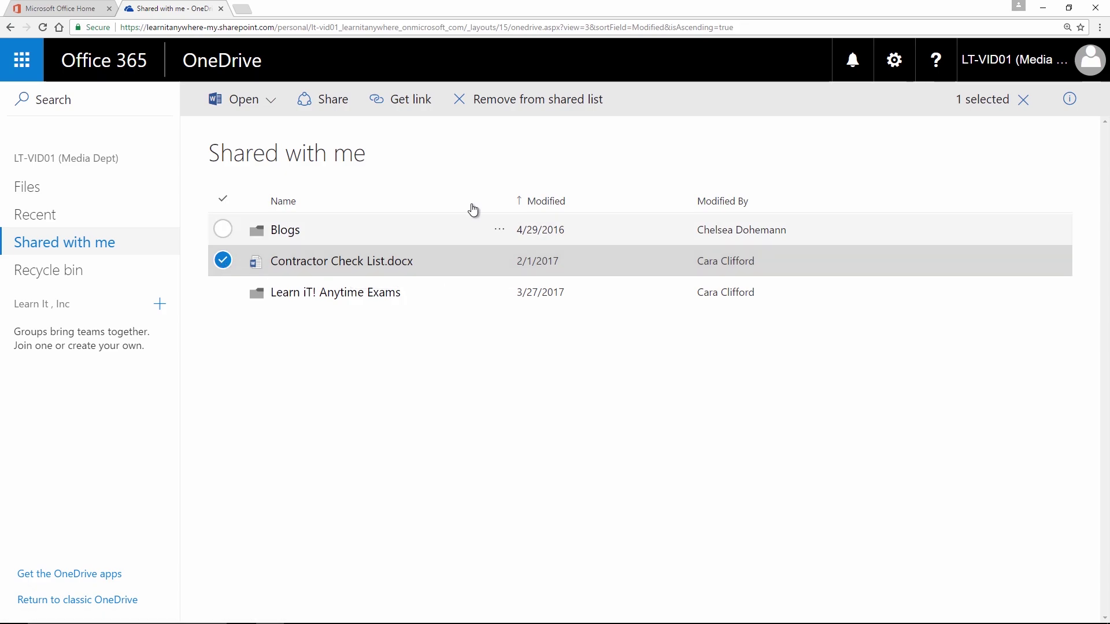
Step: Share Contractor Check List.docx with a colleague, noting 'Take a look at this file and let me know what you think.'
click(325, 113)
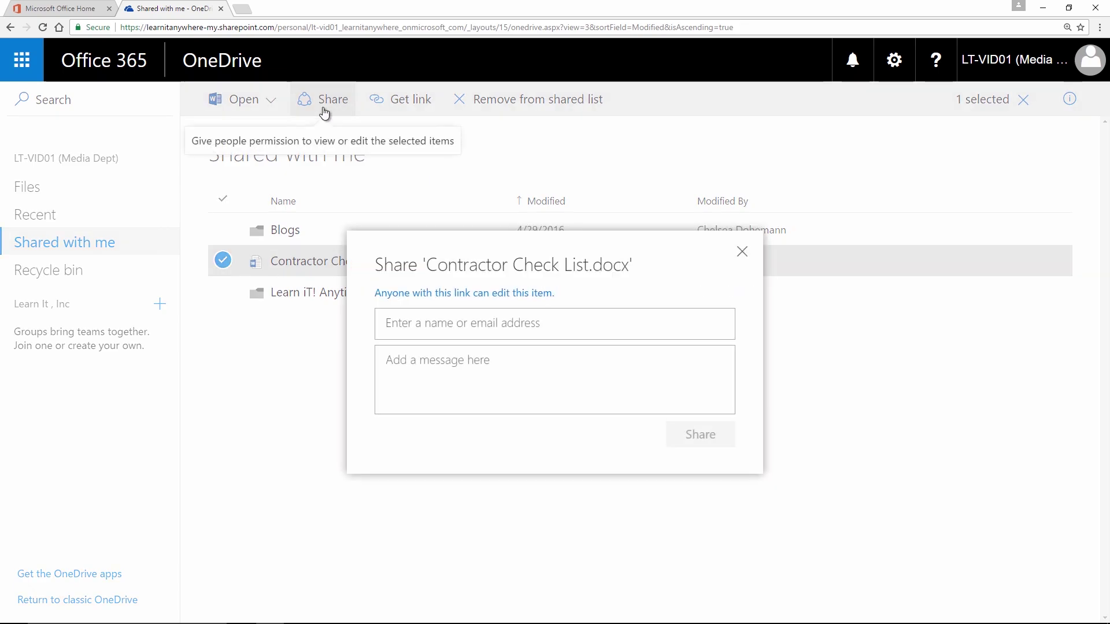
text(ch)
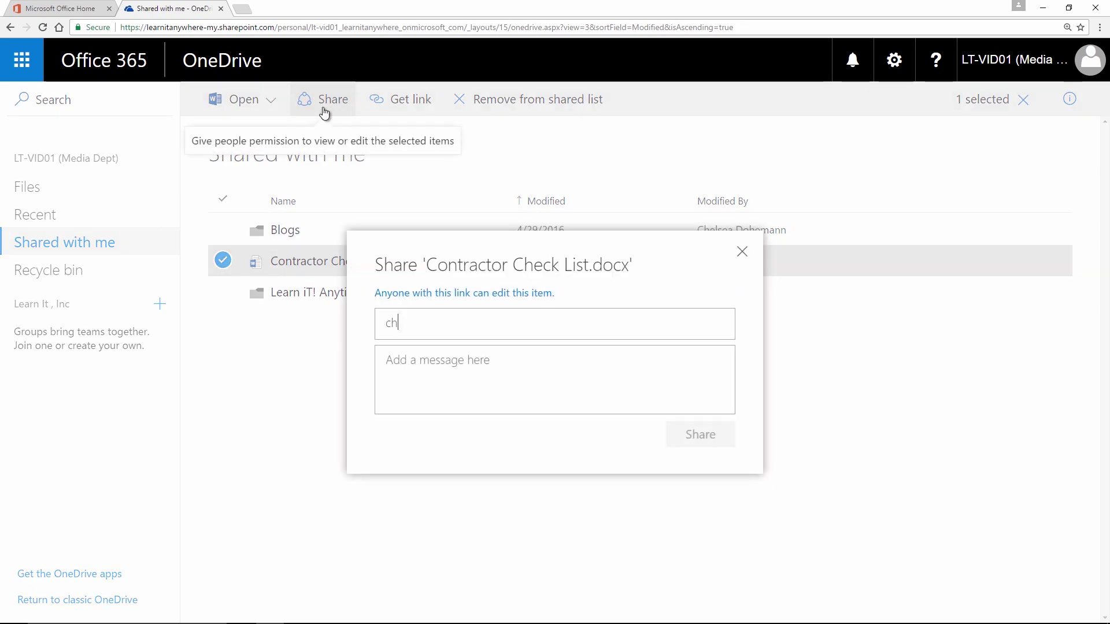
text(elsea)
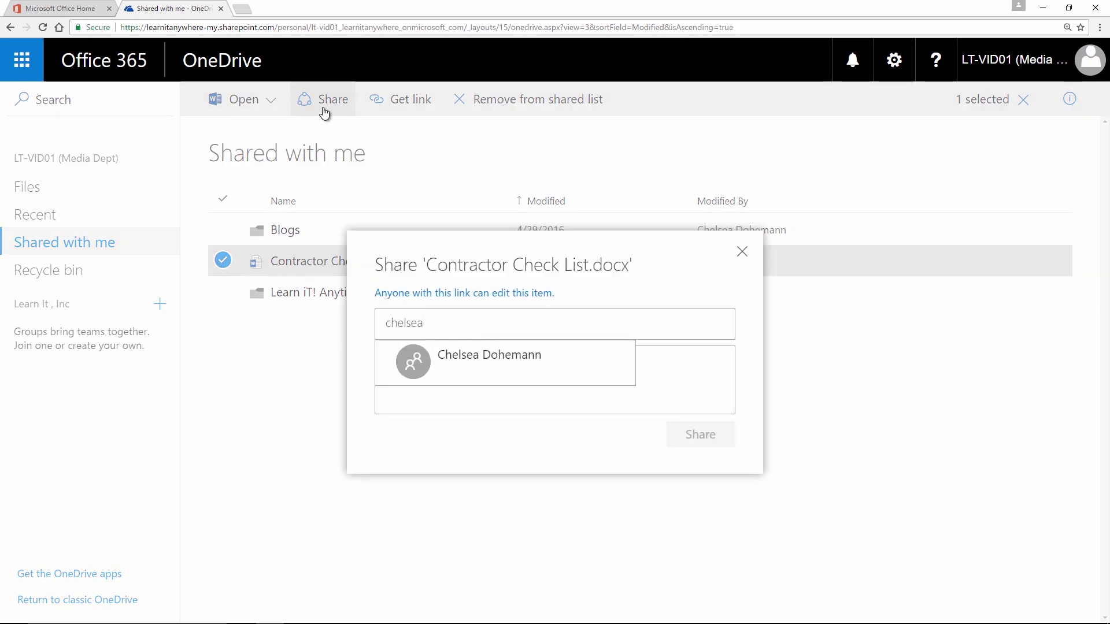
click(473, 353)
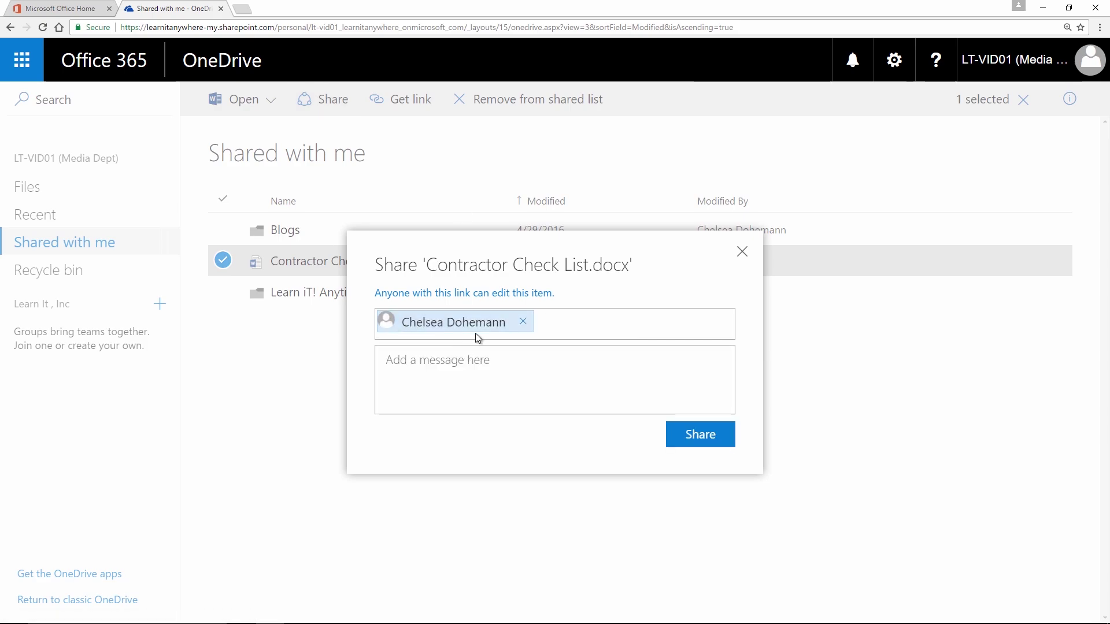
click(459, 365)
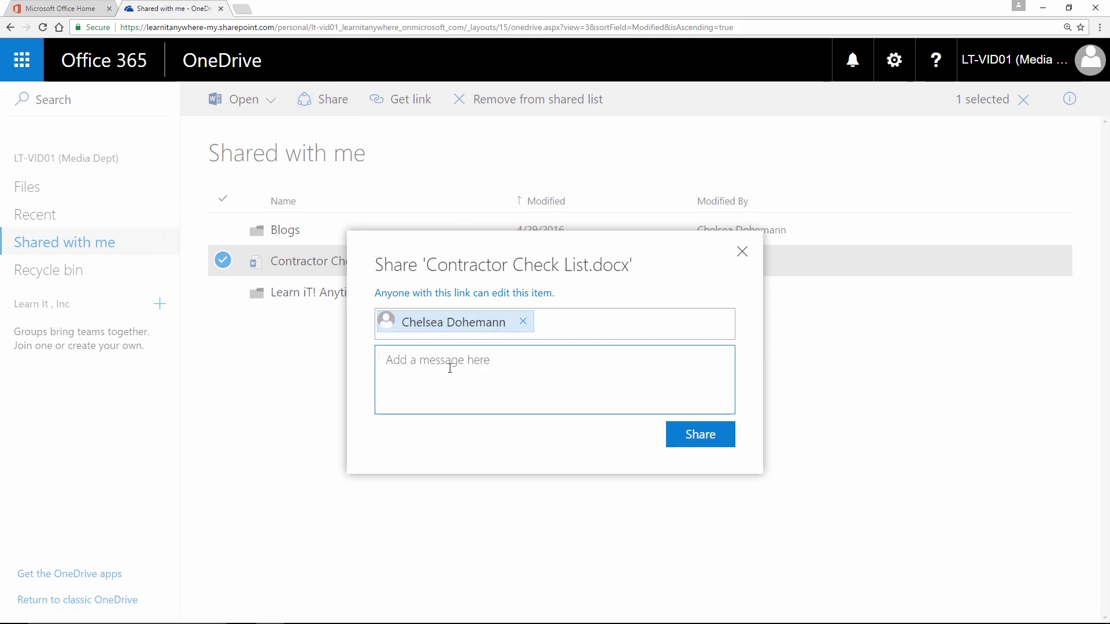
text(Take a look at this file and let me know what you think.)
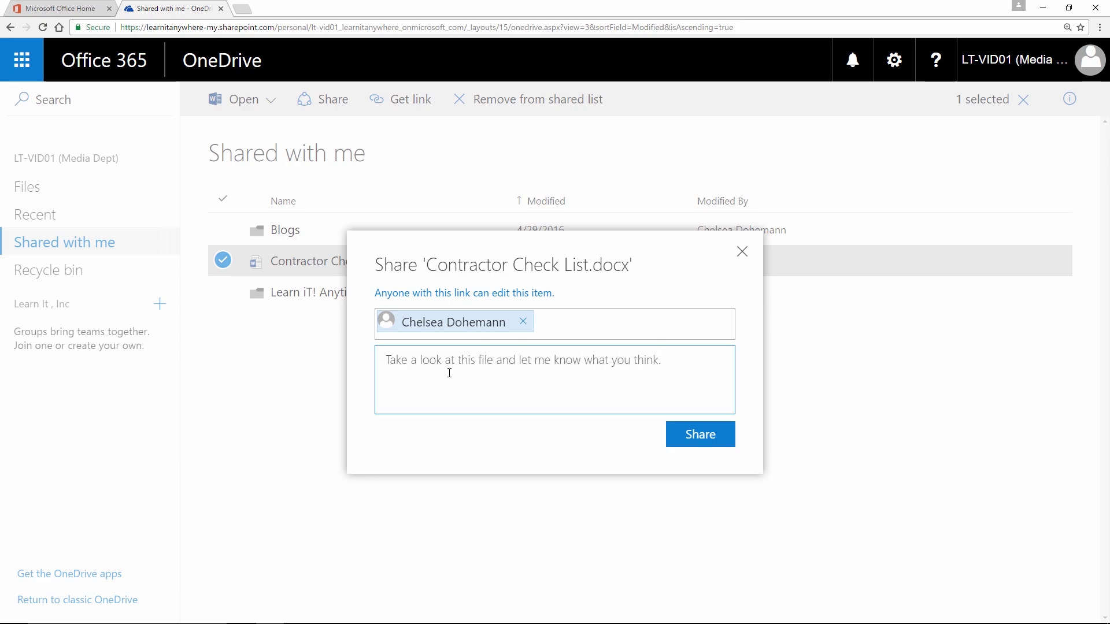
click(697, 438)
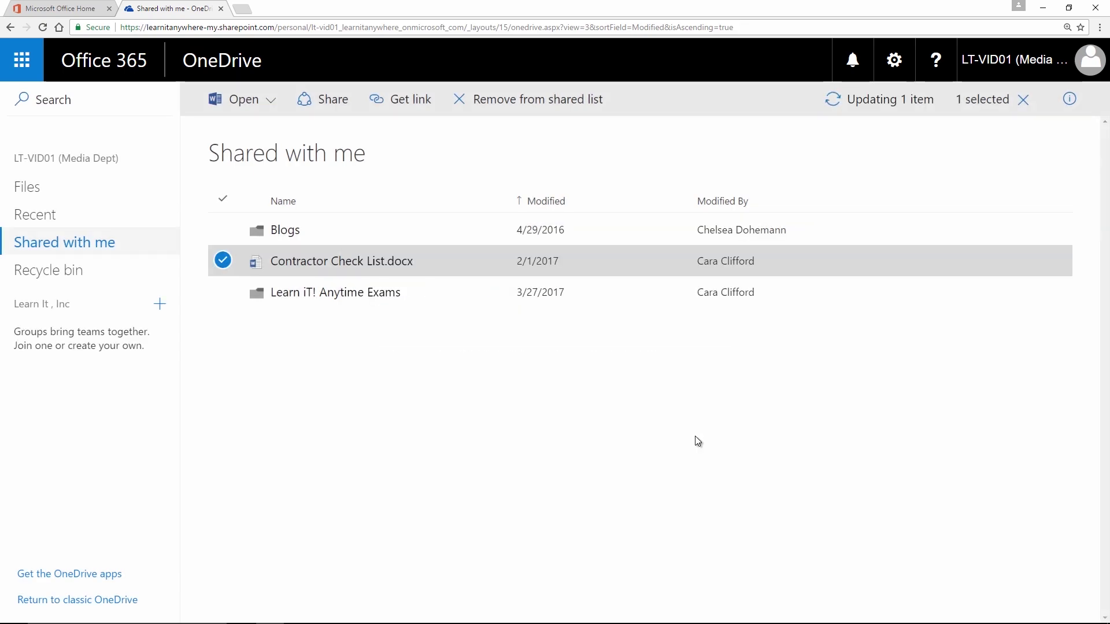
click(750, 265)
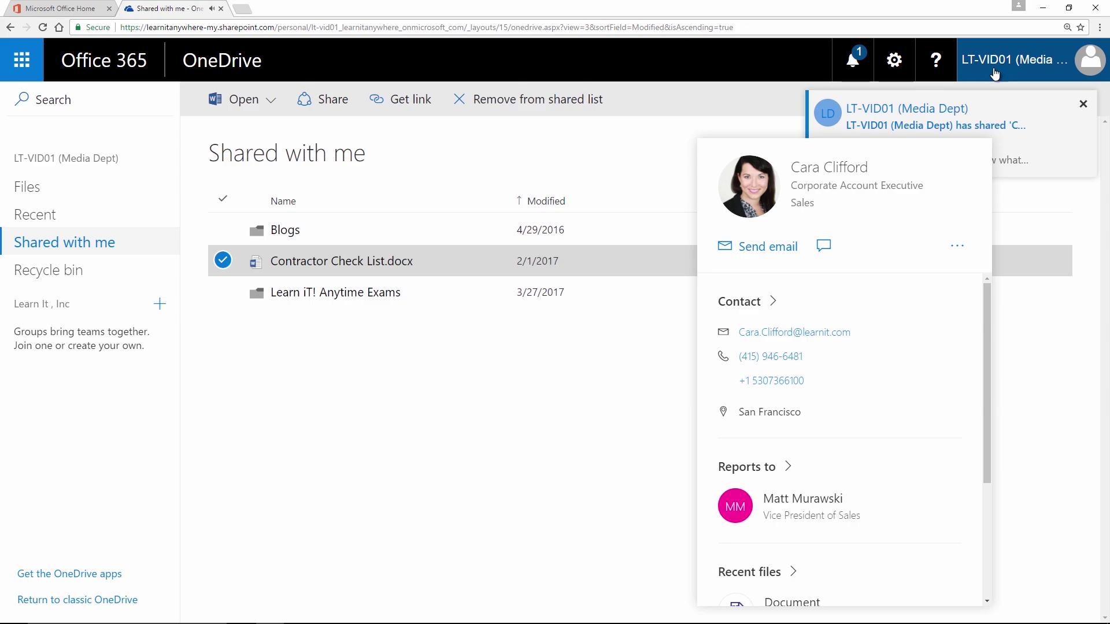
click(418, 383)
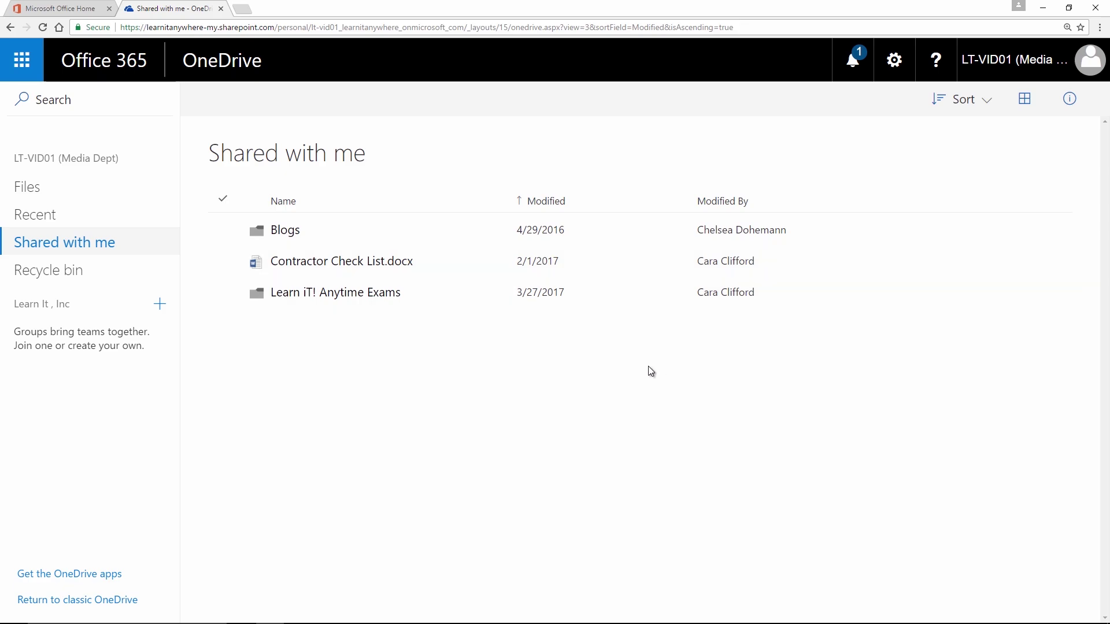
Step: In Department Projects, share Project Scope Plan.docx with a colleague
click(35, 187)
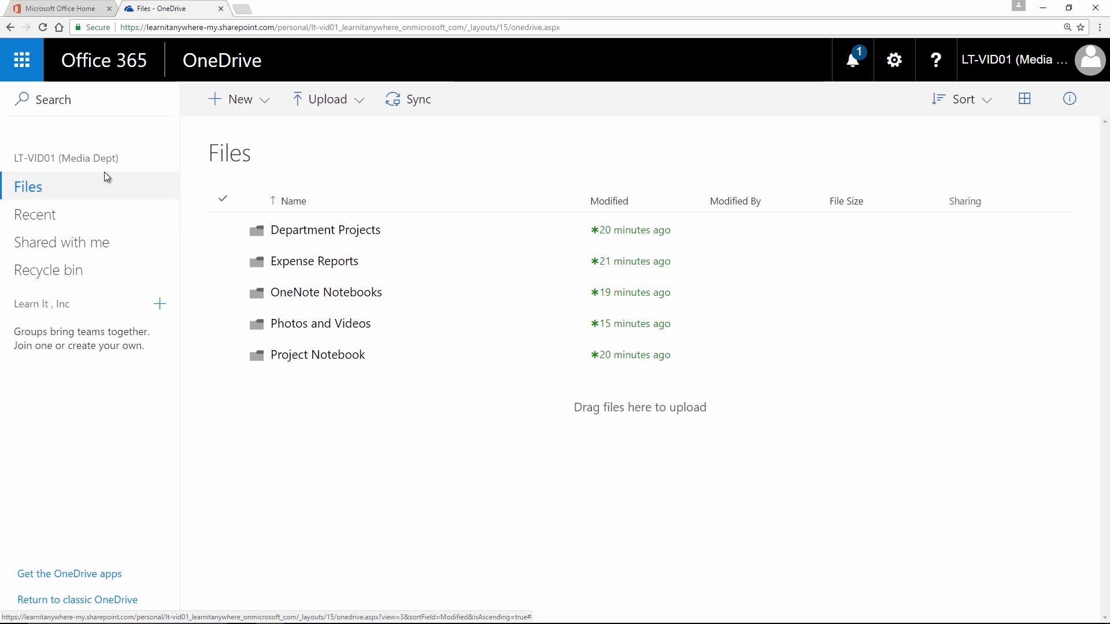
click(301, 235)
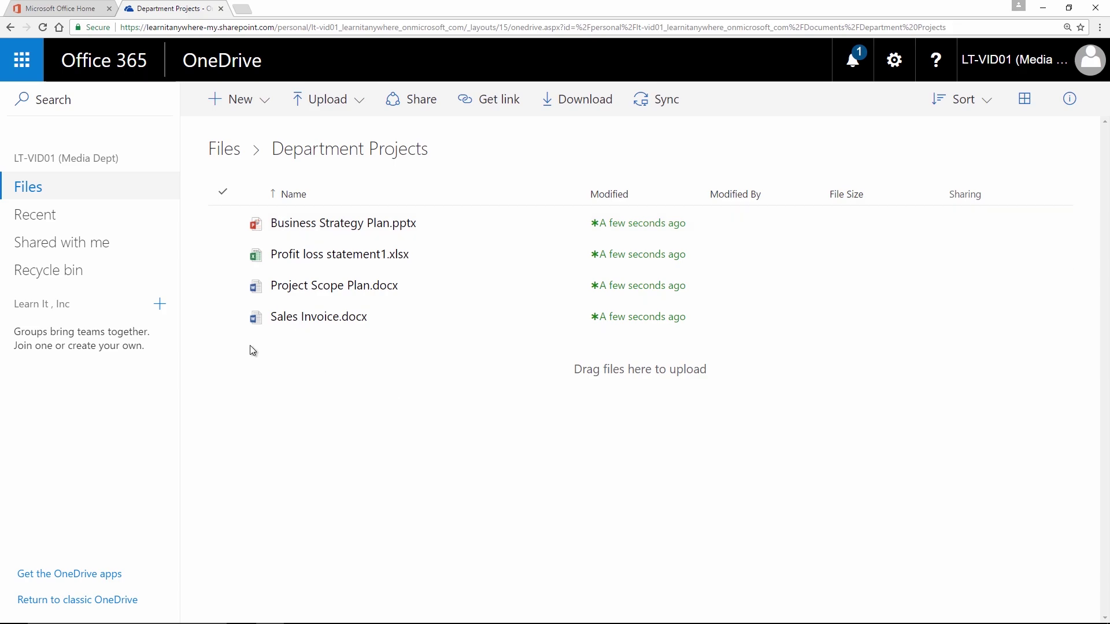
click(219, 292)
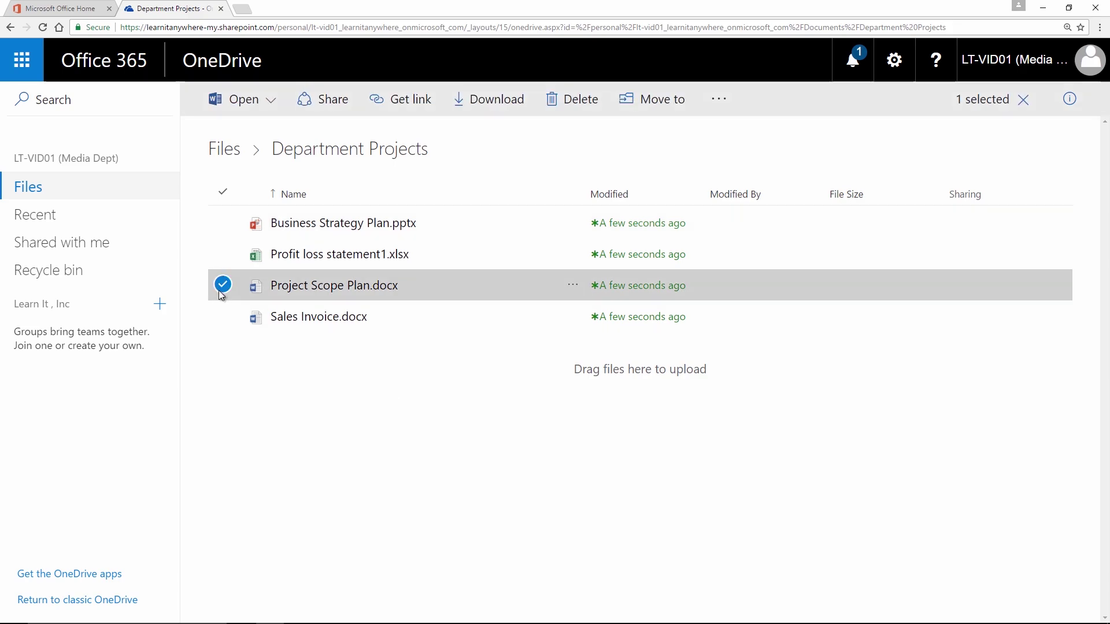
click(322, 110)
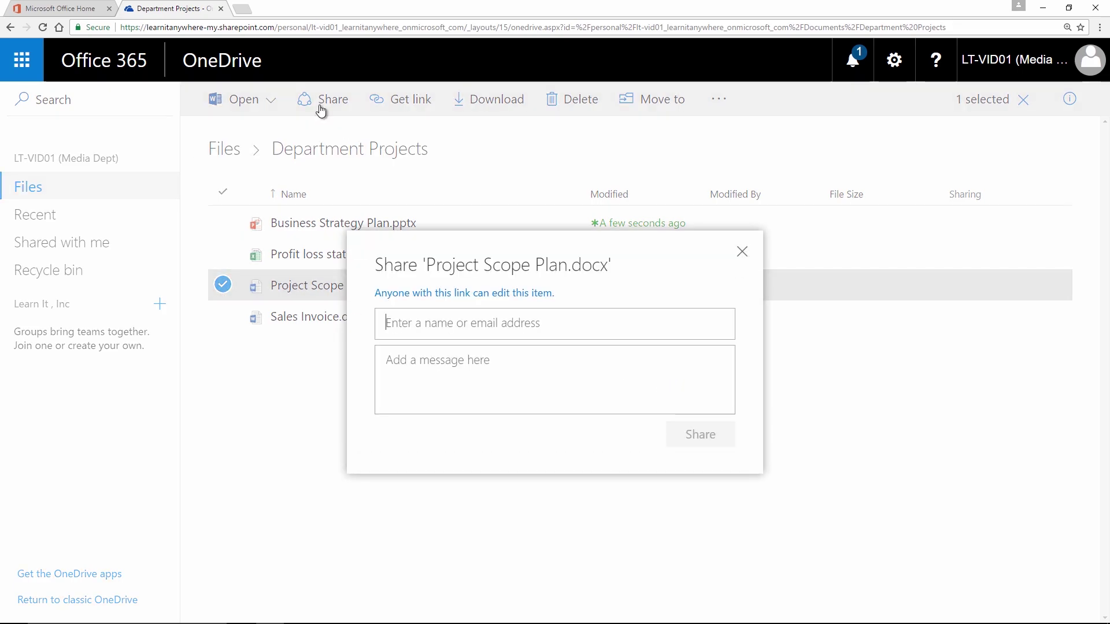
text(car)
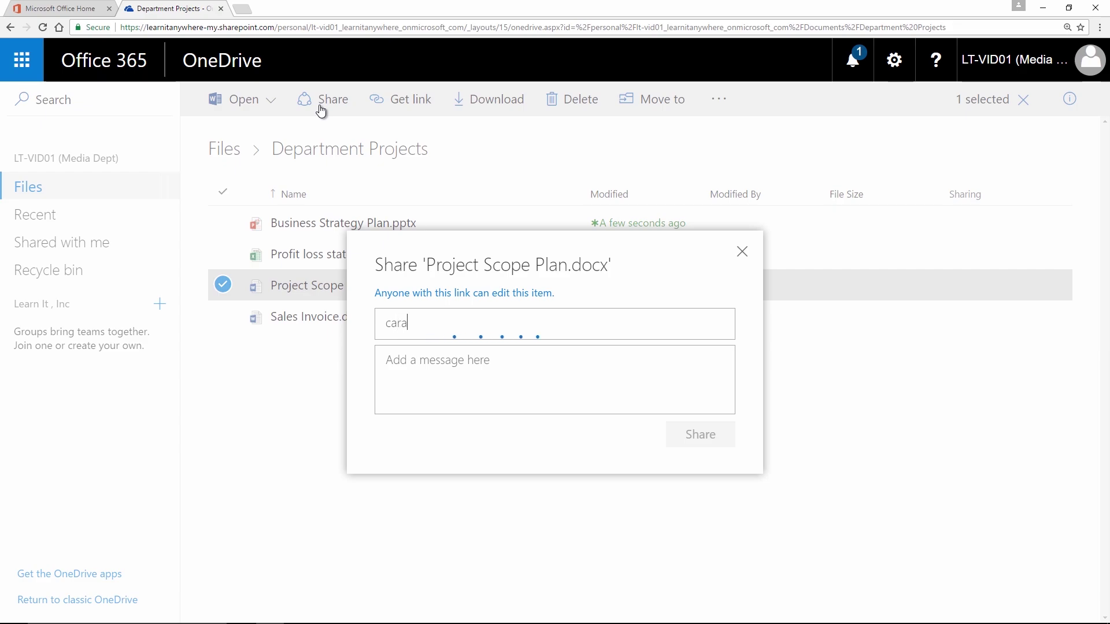
text(a)
click(472, 363)
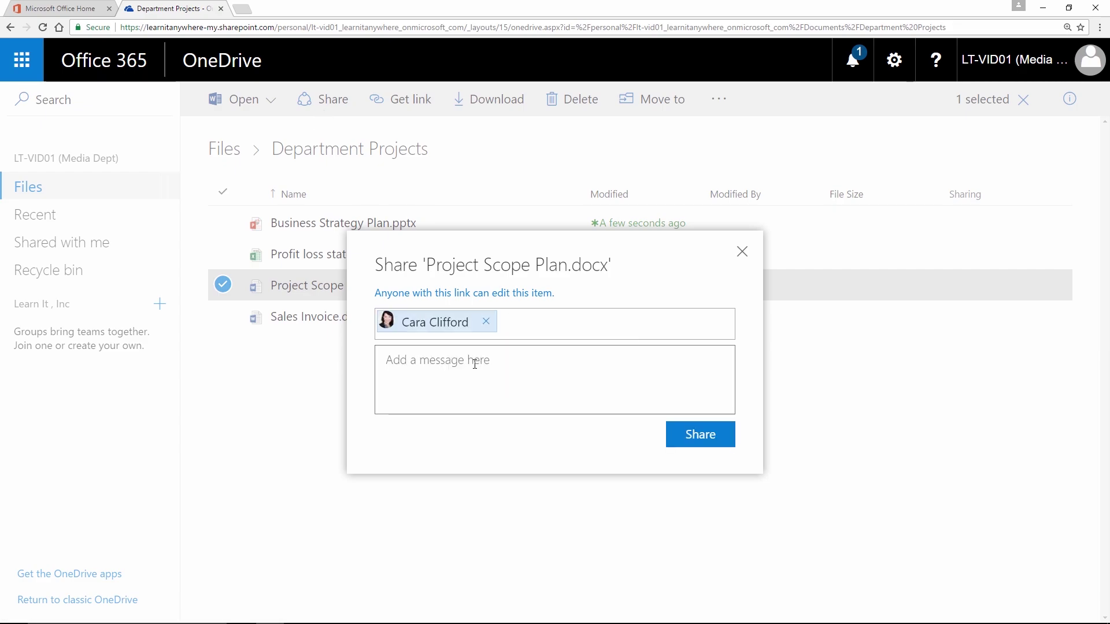
click(701, 443)
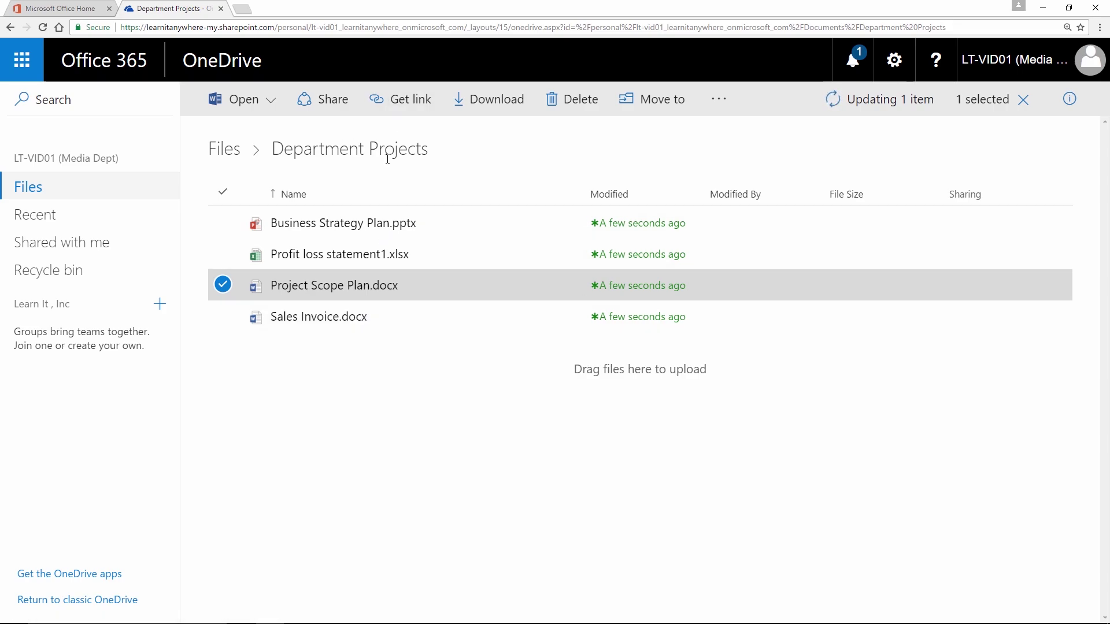
Step: Select then deselect the Department Projects files and return to the top-level Files list
click(223, 316)
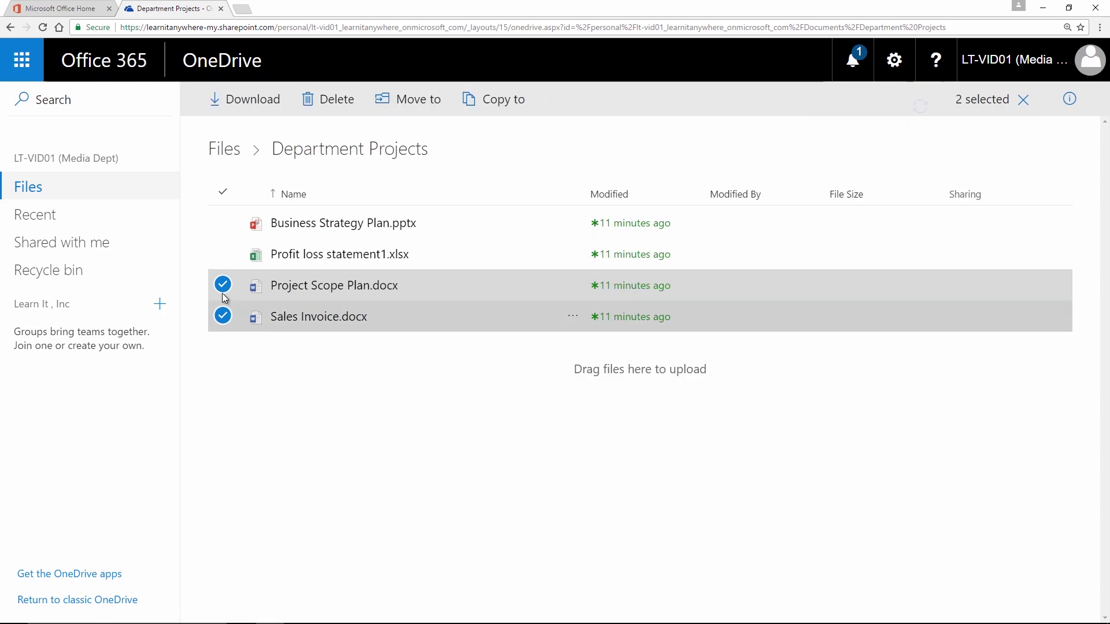
click(222, 253)
click(222, 222)
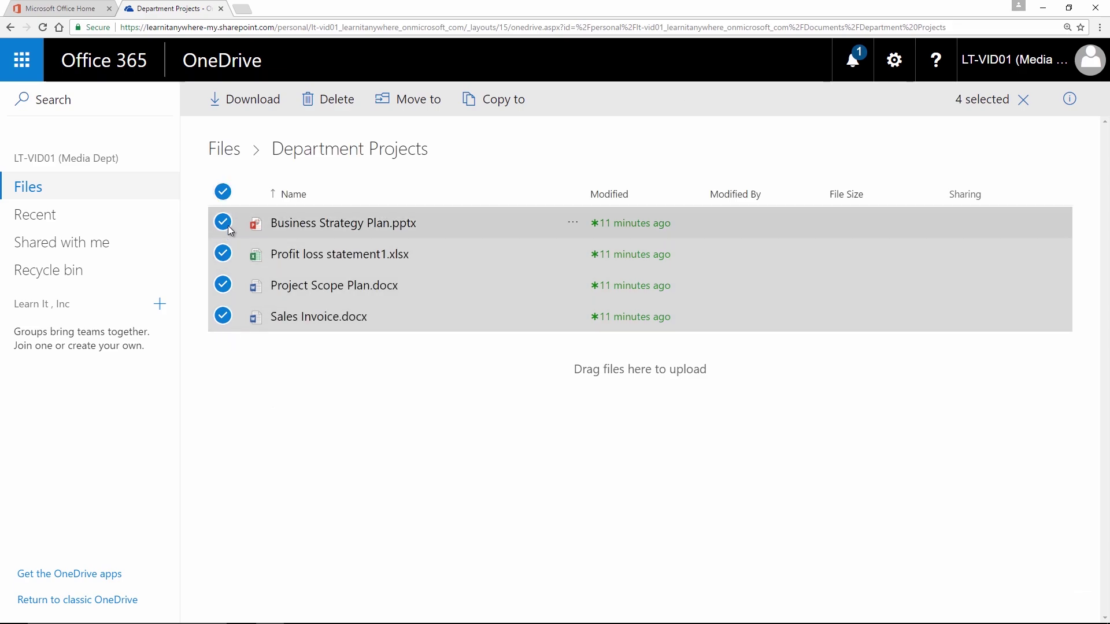
click(223, 223)
click(223, 253)
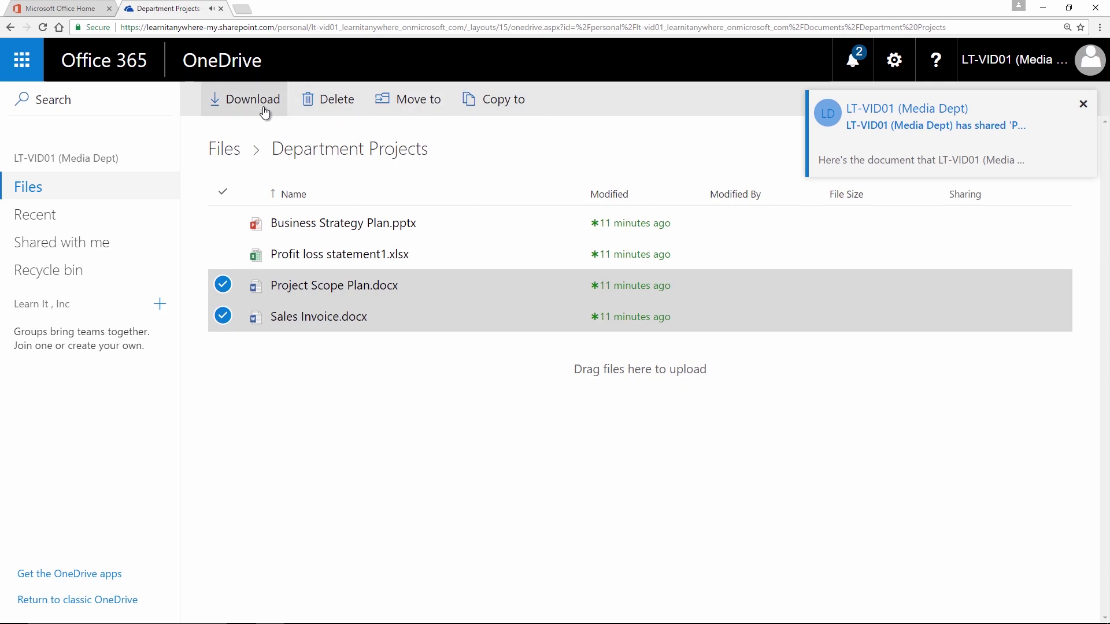
click(223, 285)
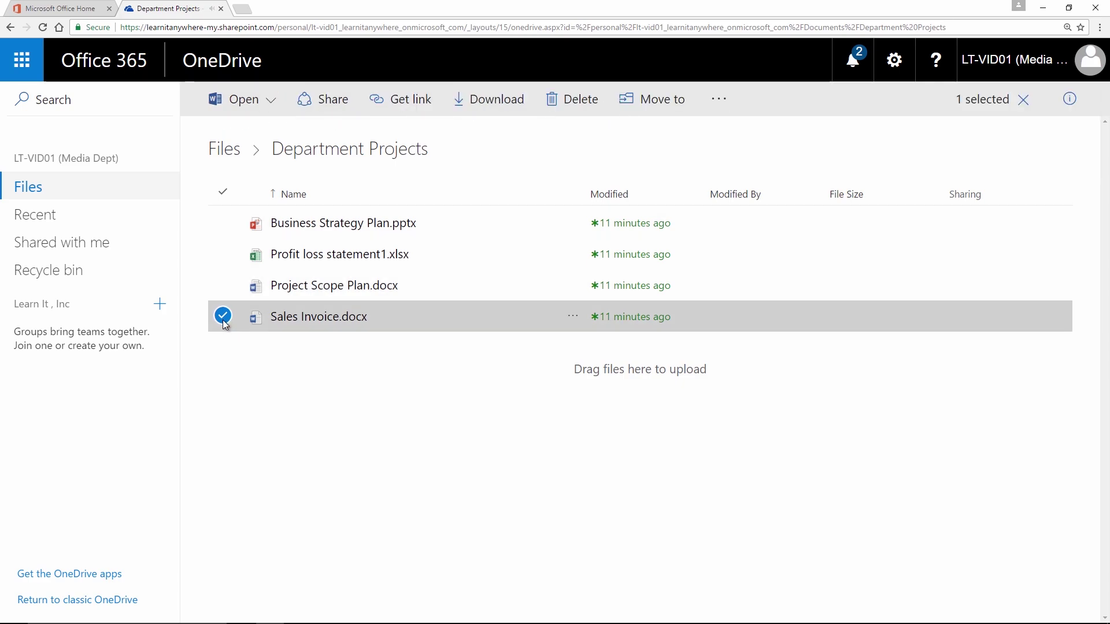
click(222, 316)
click(233, 151)
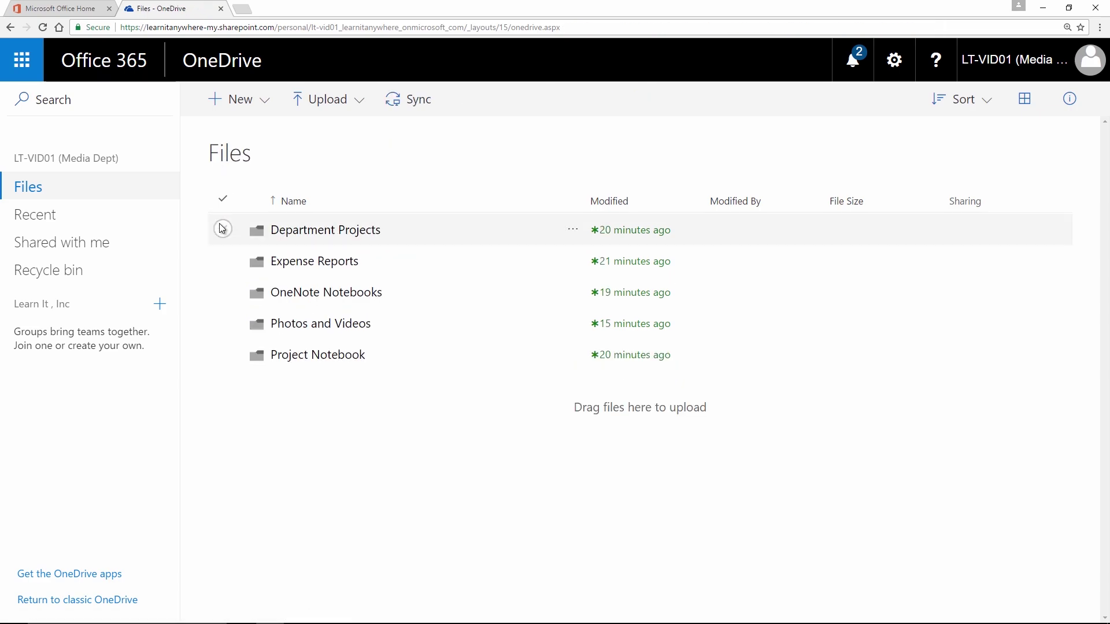
Step: Share the Department Projects folder with a colleague picked from the name suggestions
click(223, 230)
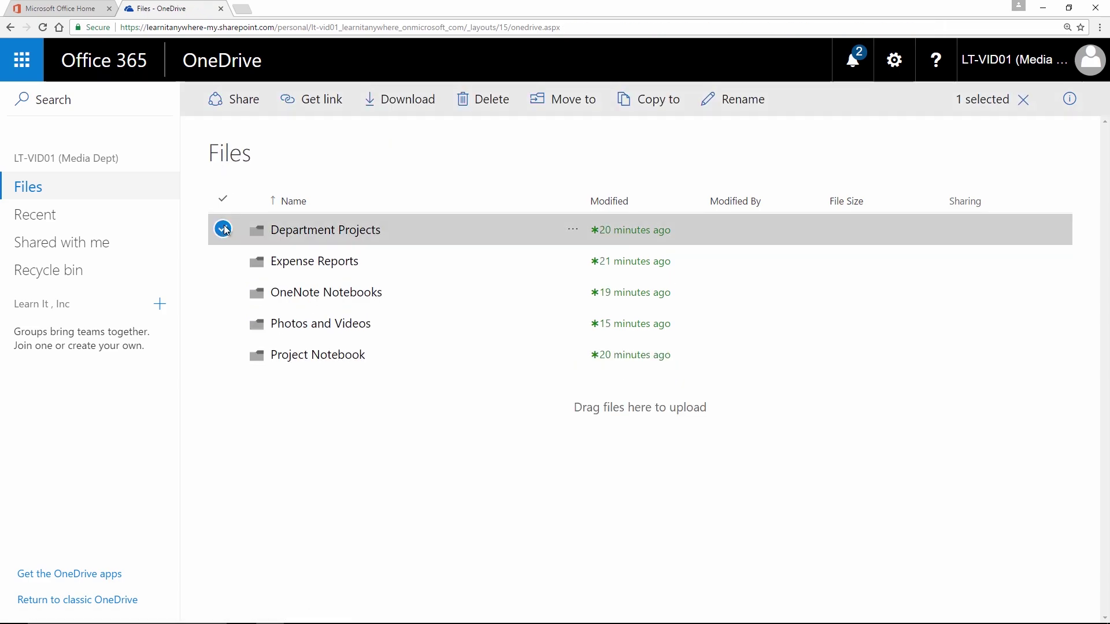
click(238, 108)
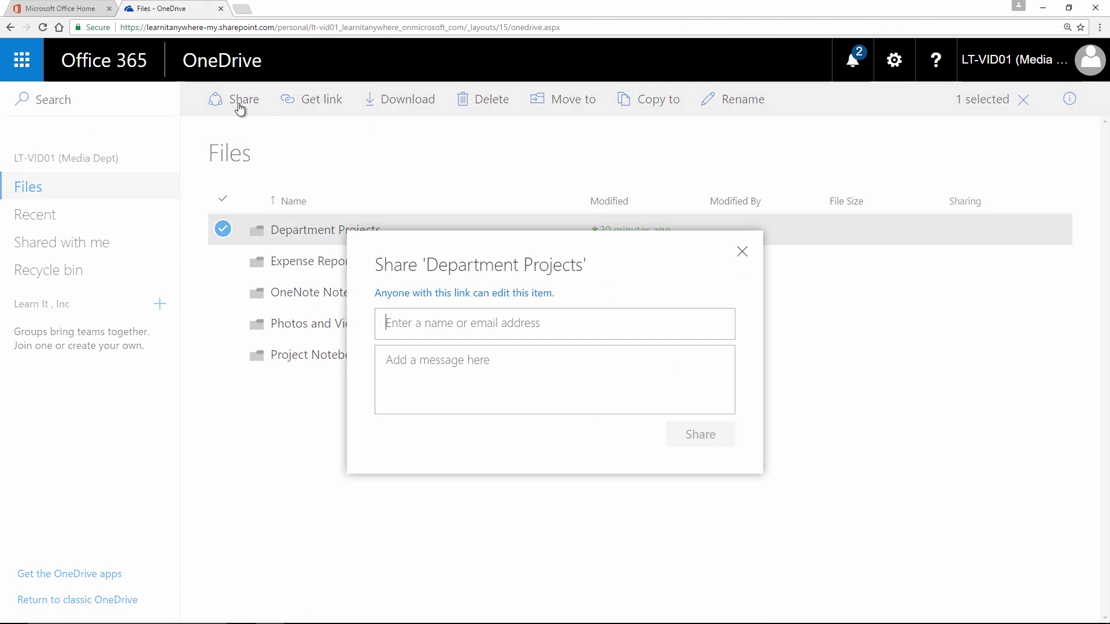
text(cara)
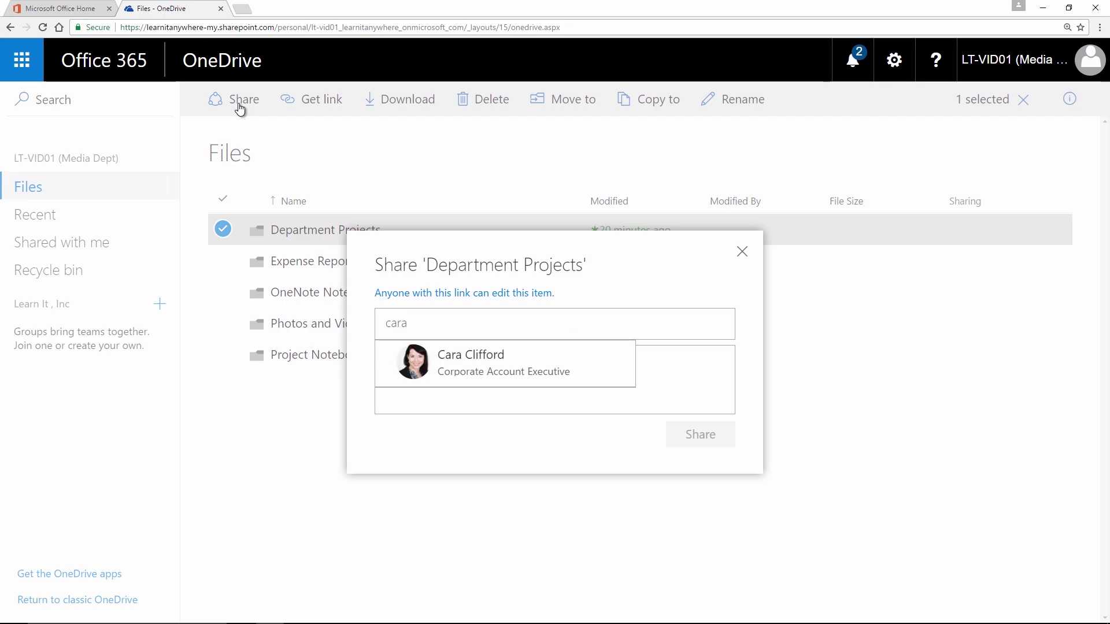
click(463, 361)
click(697, 434)
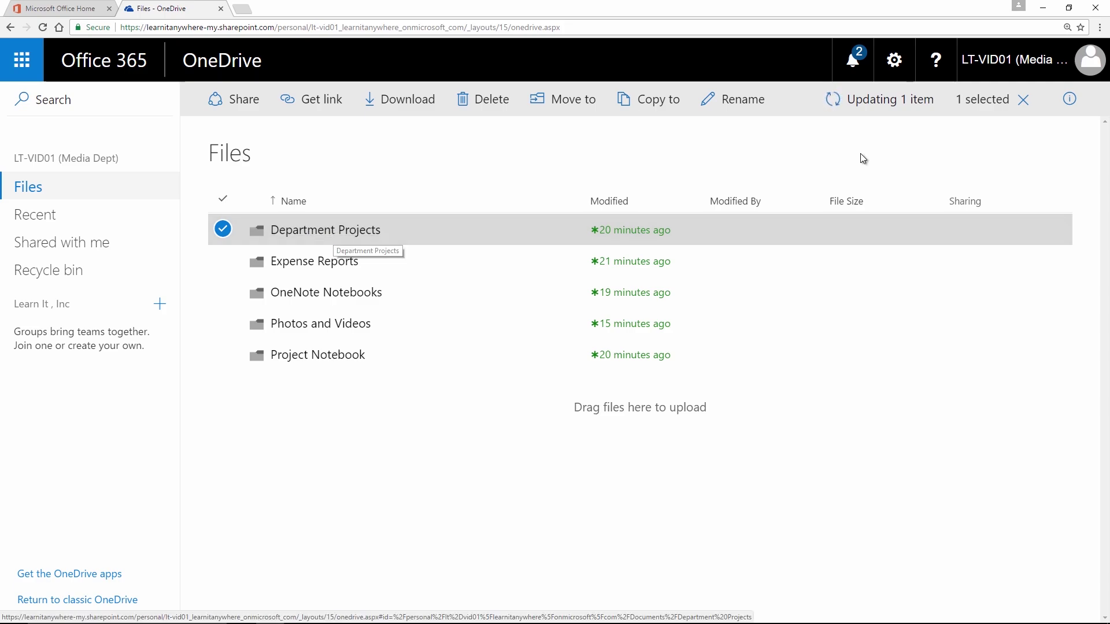
Step: Show the folder's details pane to see who has access
click(1073, 107)
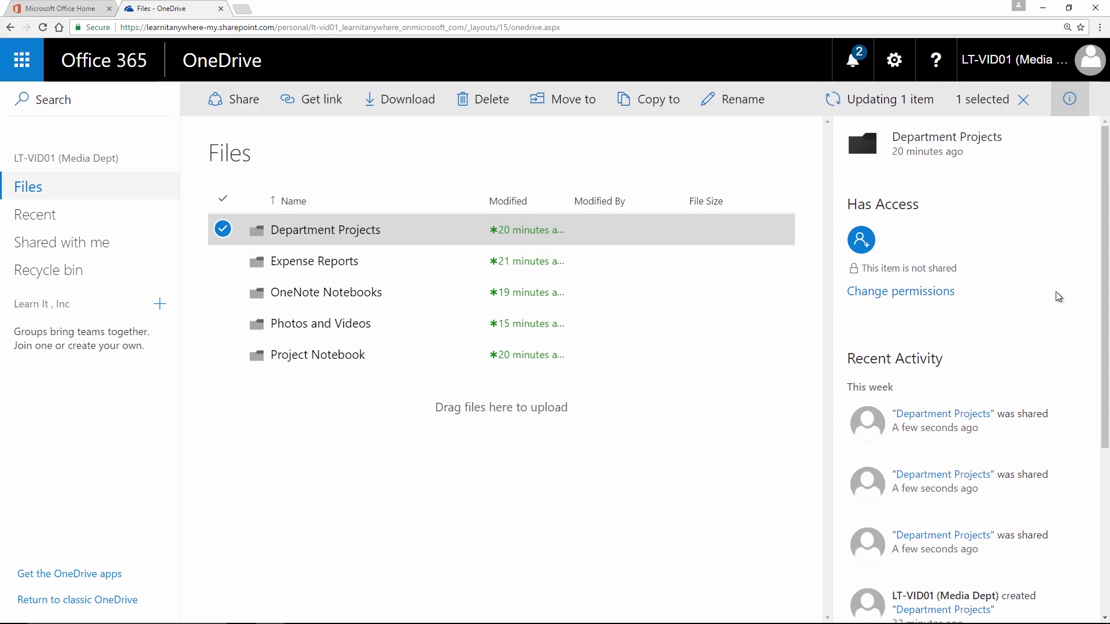
scroll(1056, 296, down, 5)
scroll(1040, 306, up, 4)
scroll(1029, 326, down, 4)
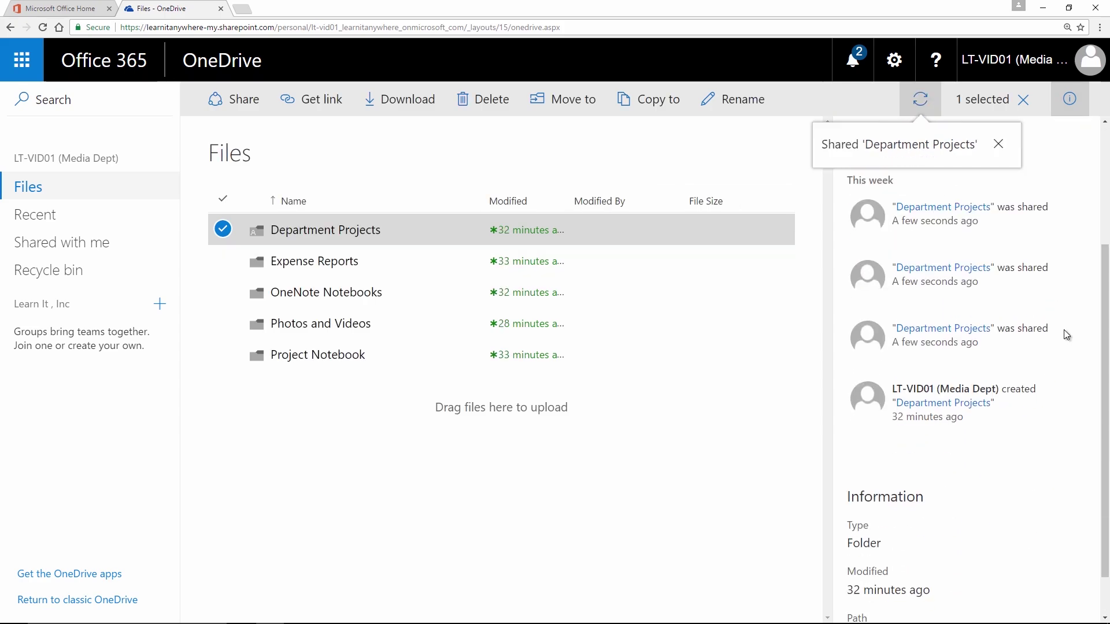
scroll(1047, 366, up, 4)
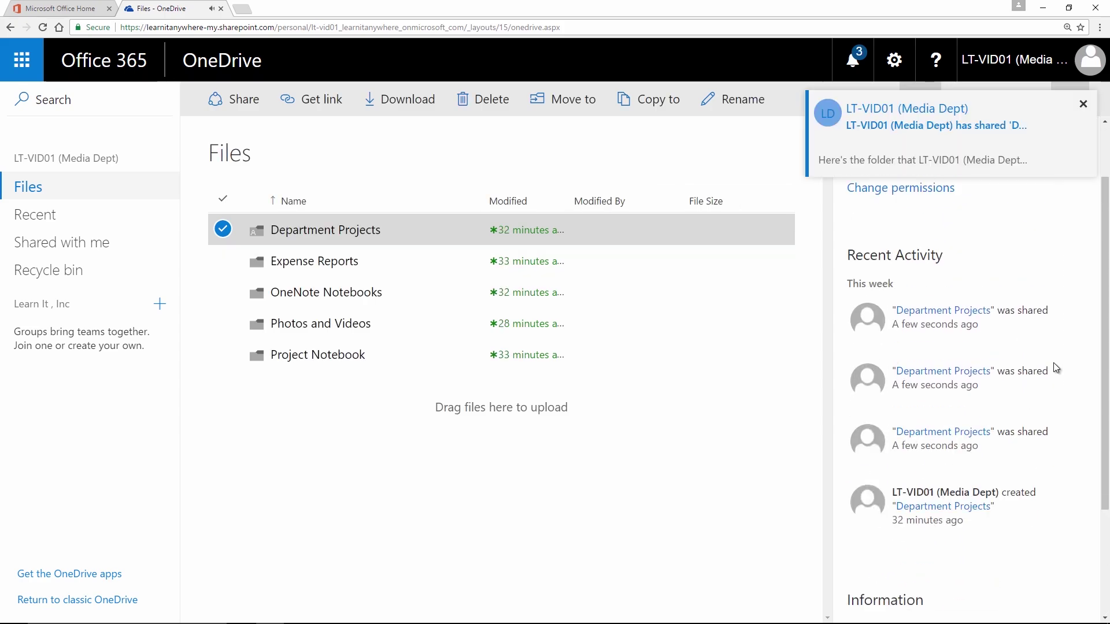
mouse_move(956, 247)
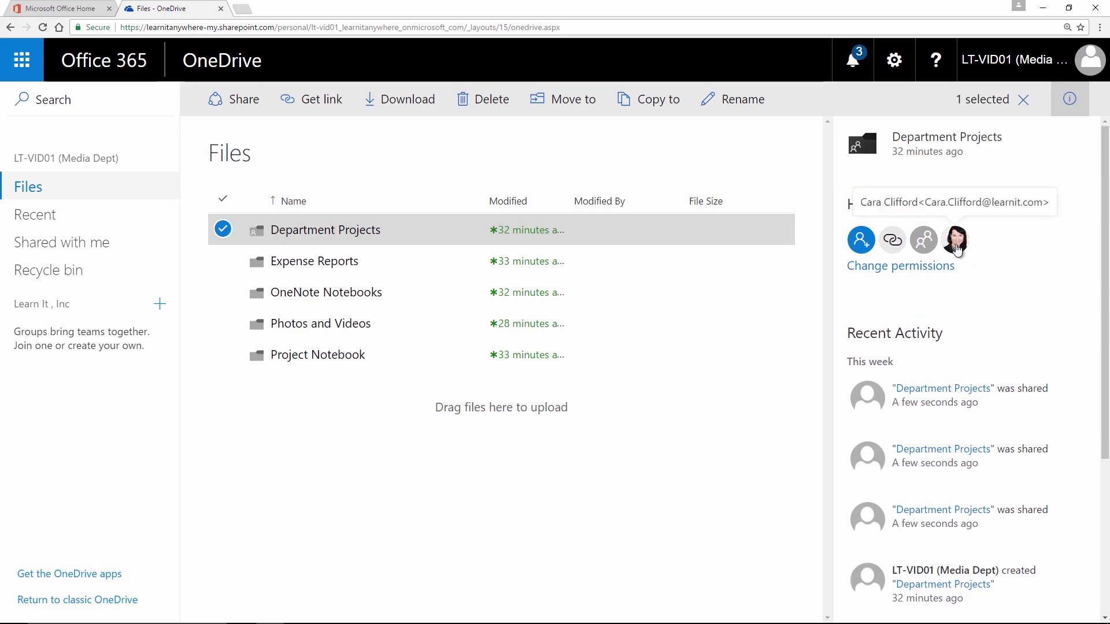
Step: Delete Department Projects' unique permissions via Advanced settings so it inherits from Documents
click(905, 270)
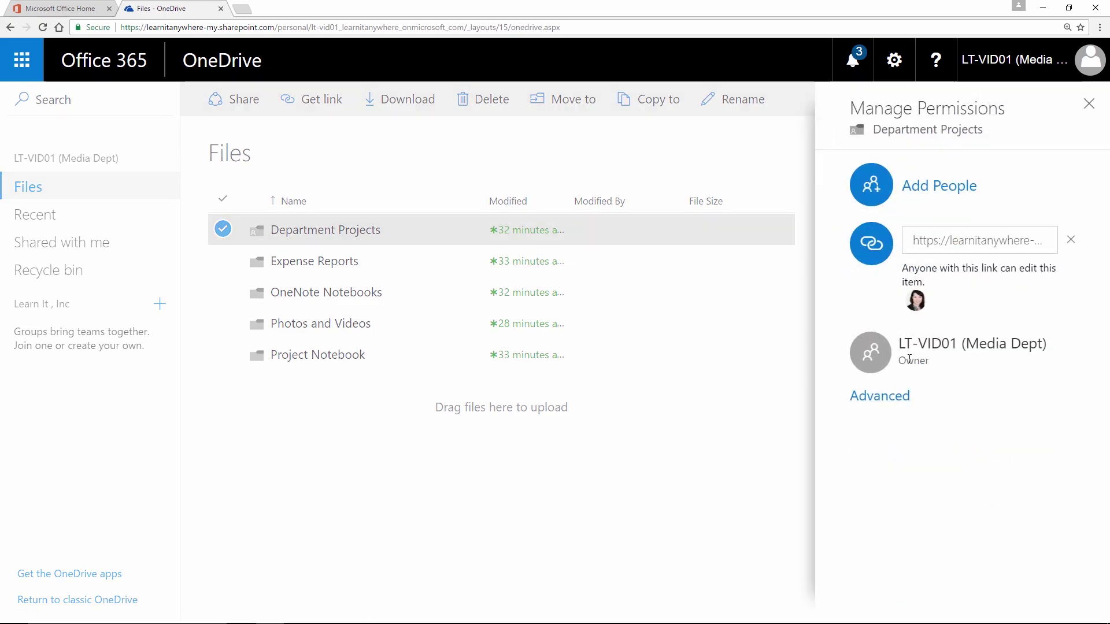
click(901, 398)
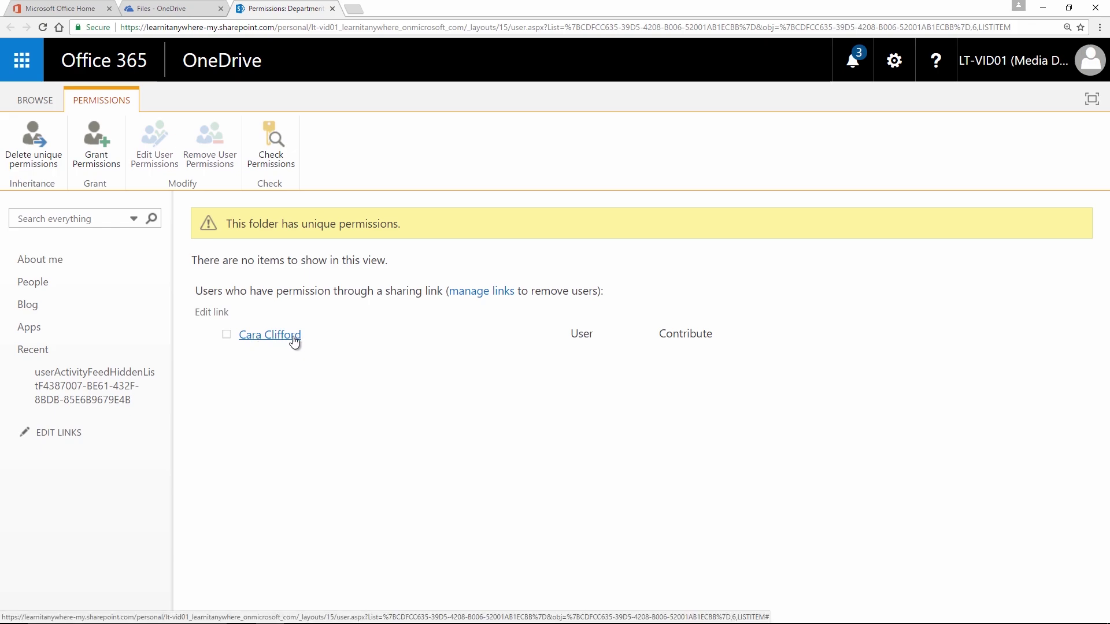
click(40, 152)
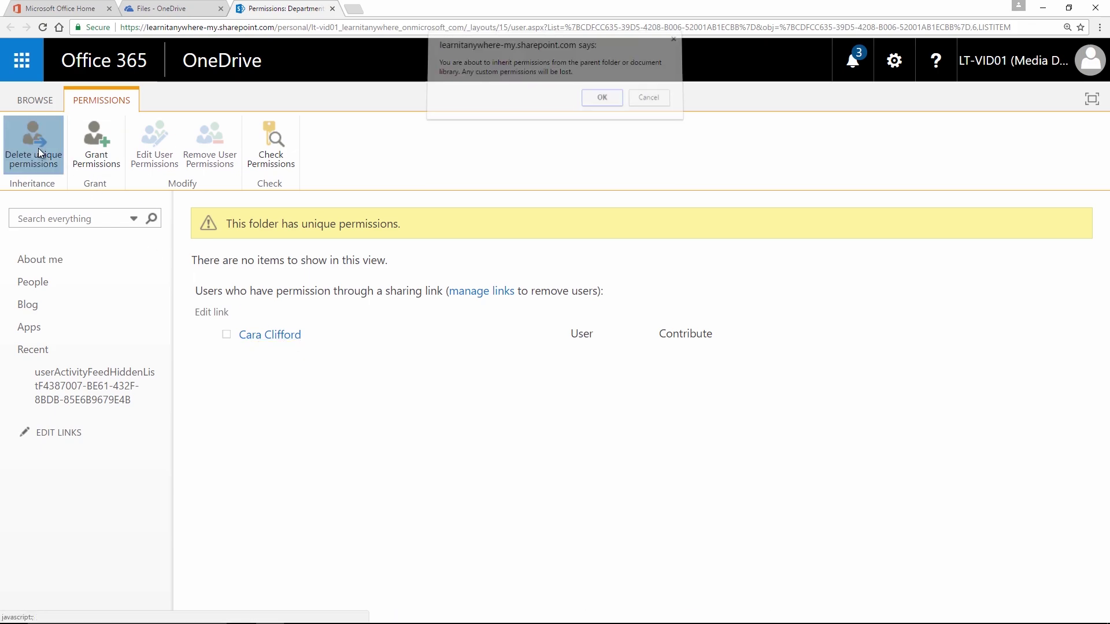
click(604, 103)
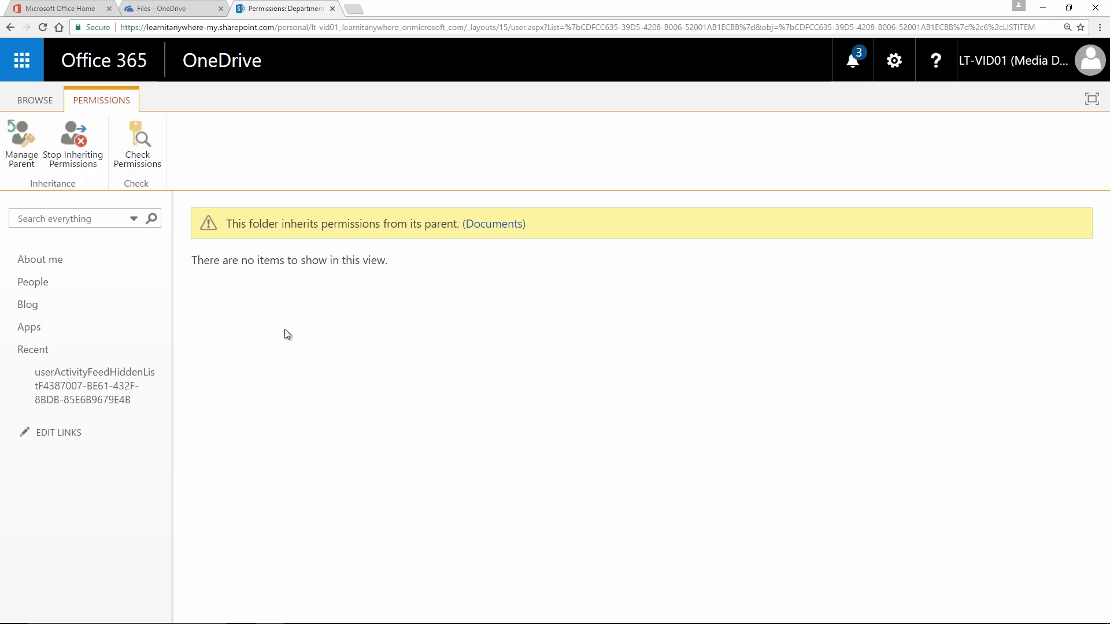
Step: Close the permissions page, reload Files, toggle the details pane, and bring up the New menu
click(332, 8)
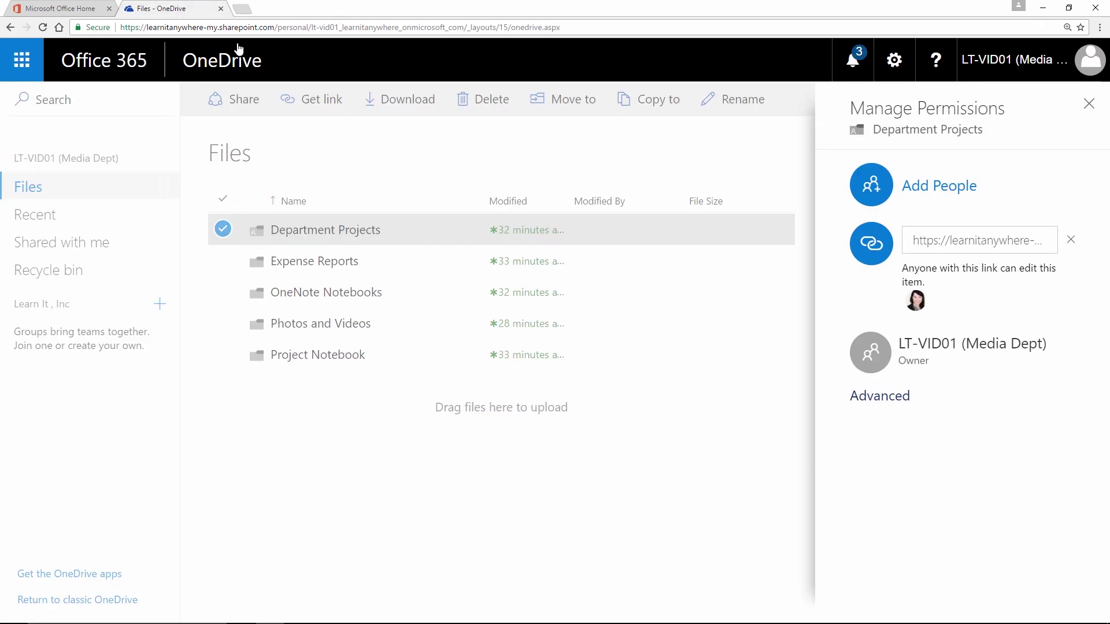
click(42, 28)
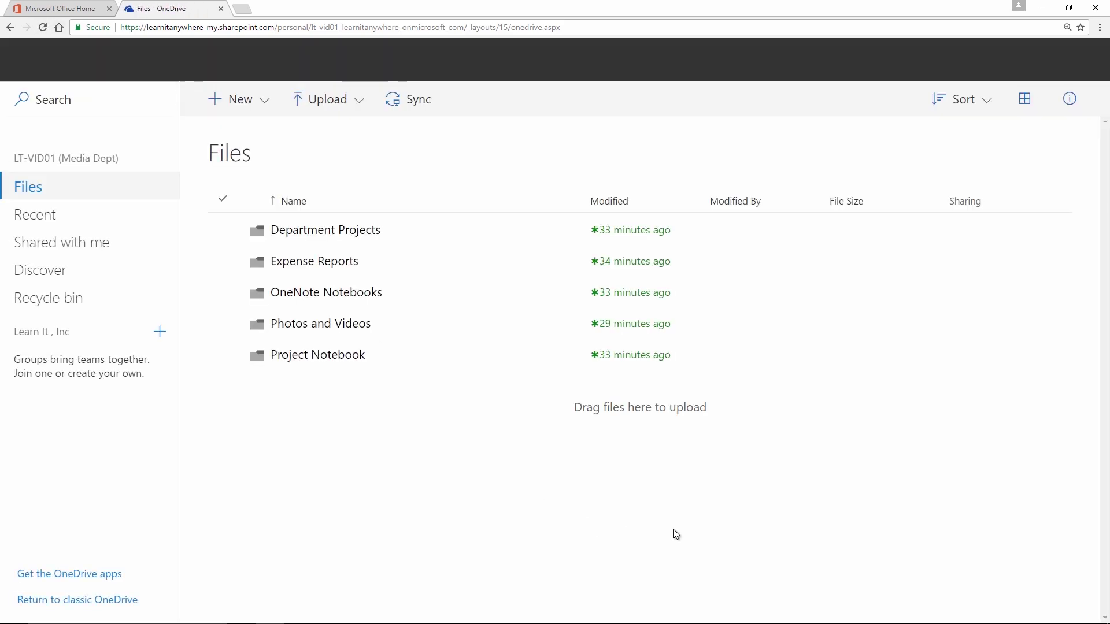
click(1069, 100)
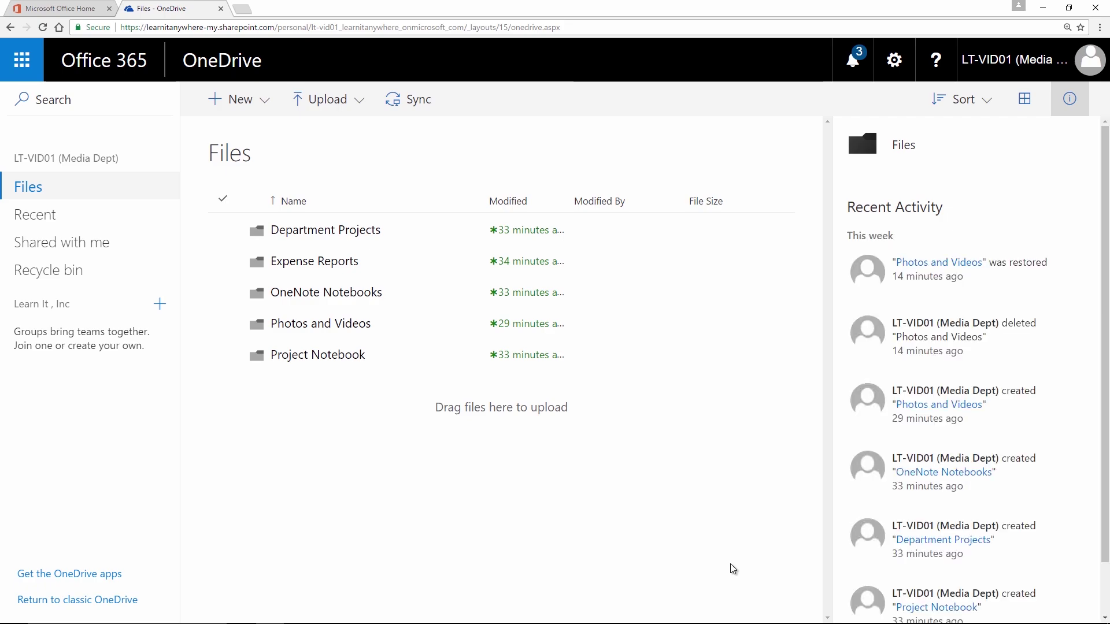
click(1070, 100)
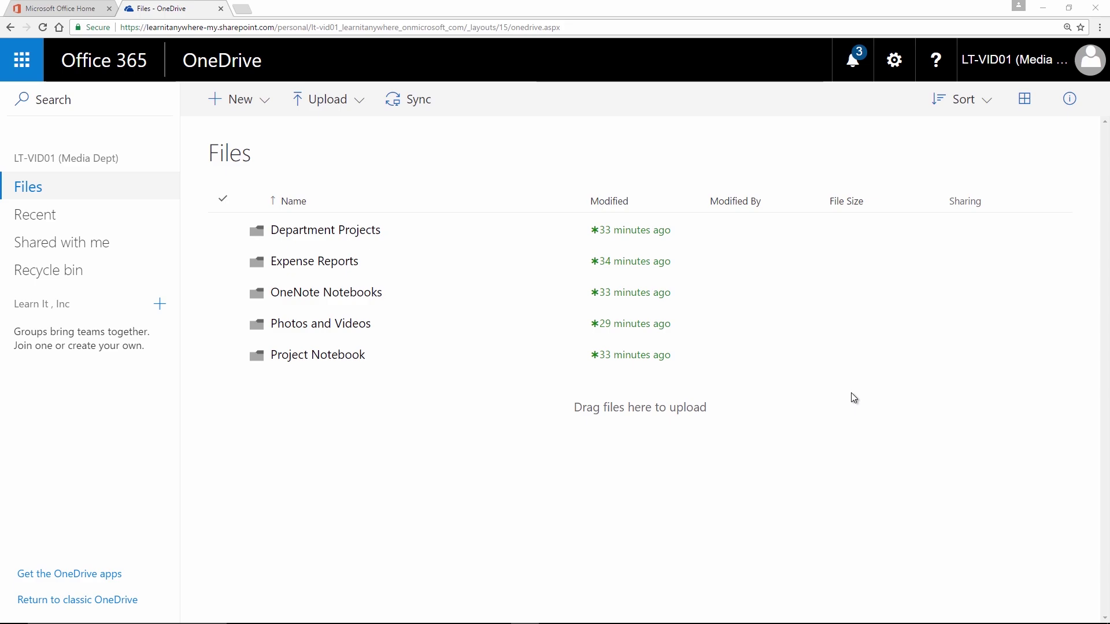
click(266, 103)
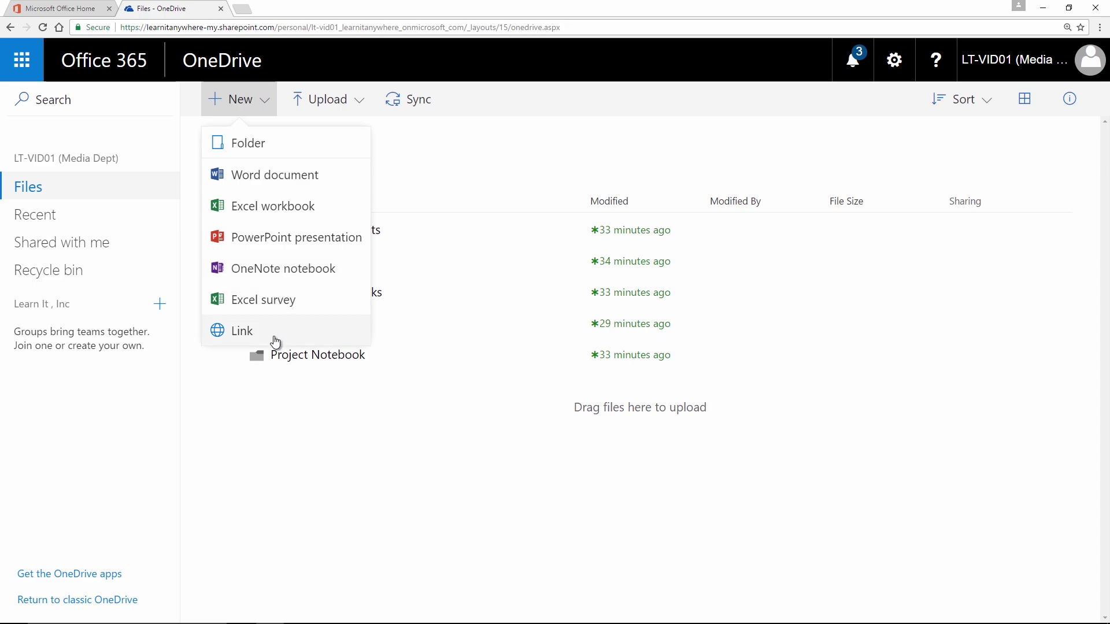
Step: Choose Word document from the New menu to create a blank Document.docx in Word Online
click(262, 182)
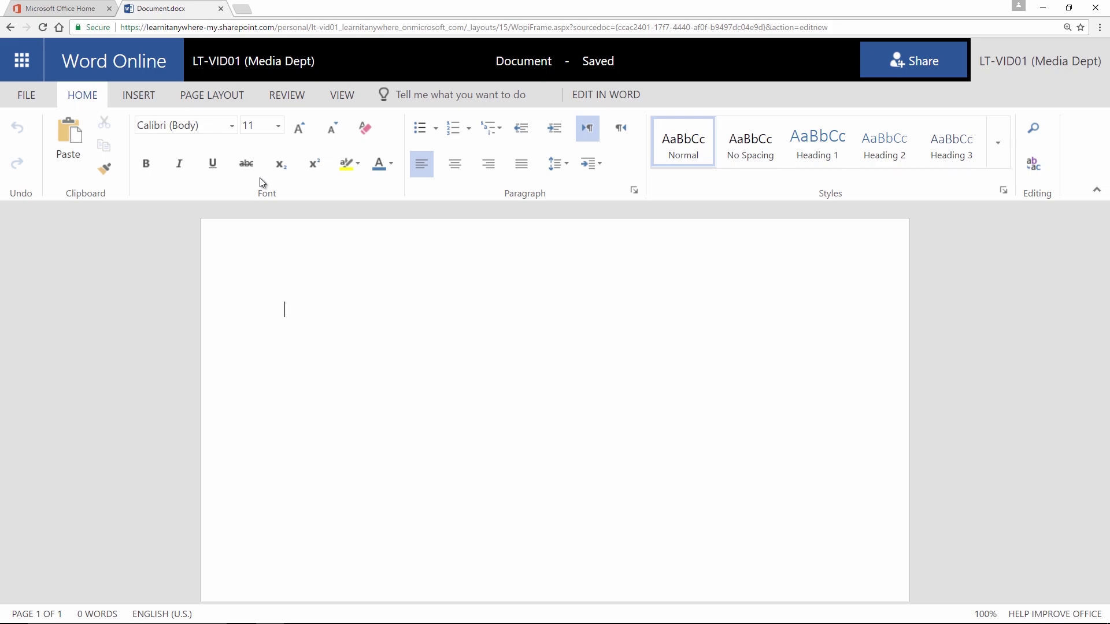
click(145, 97)
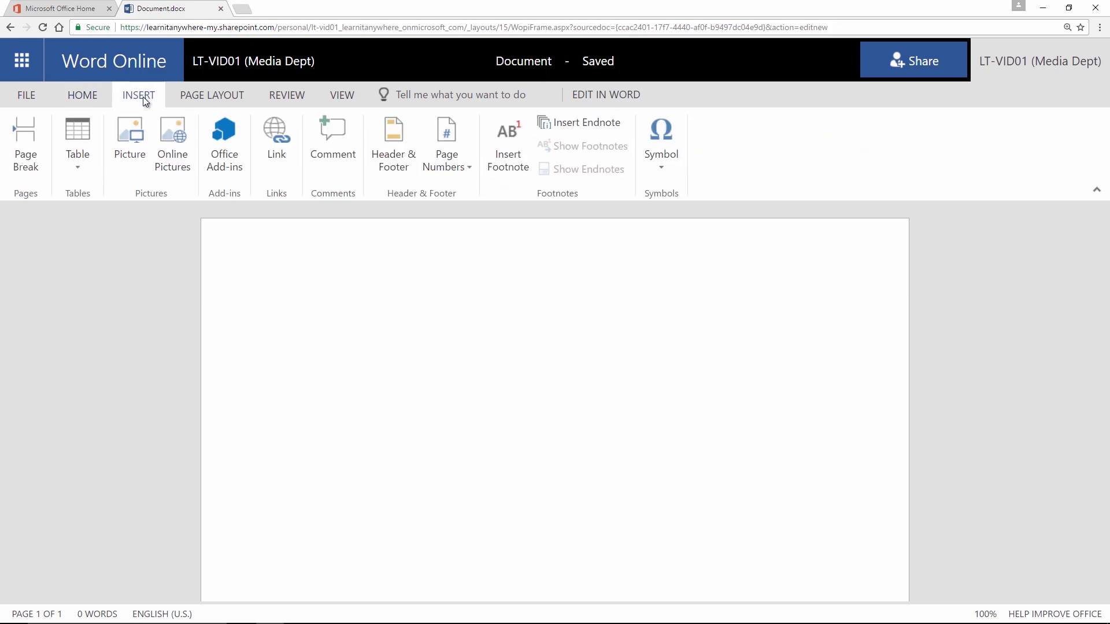
click(204, 96)
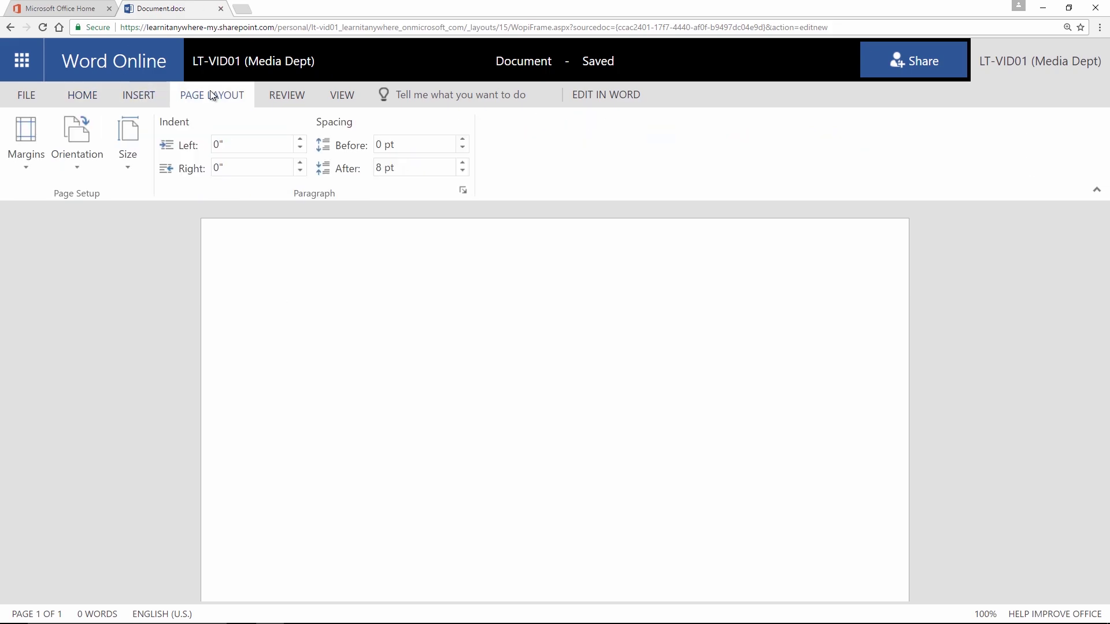
click(298, 97)
click(334, 96)
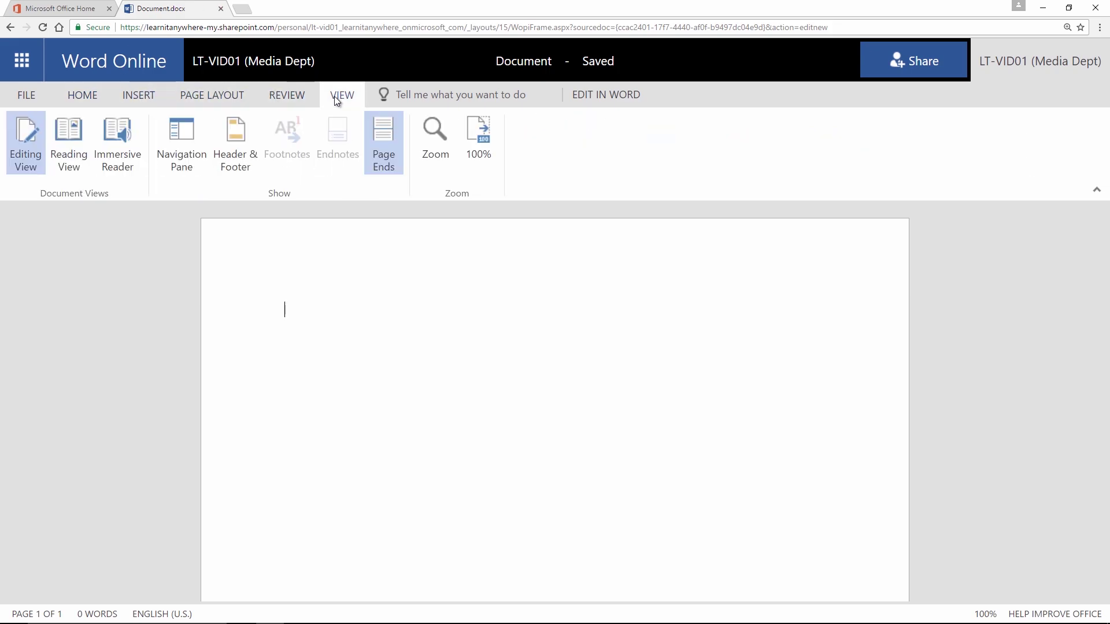
click(38, 93)
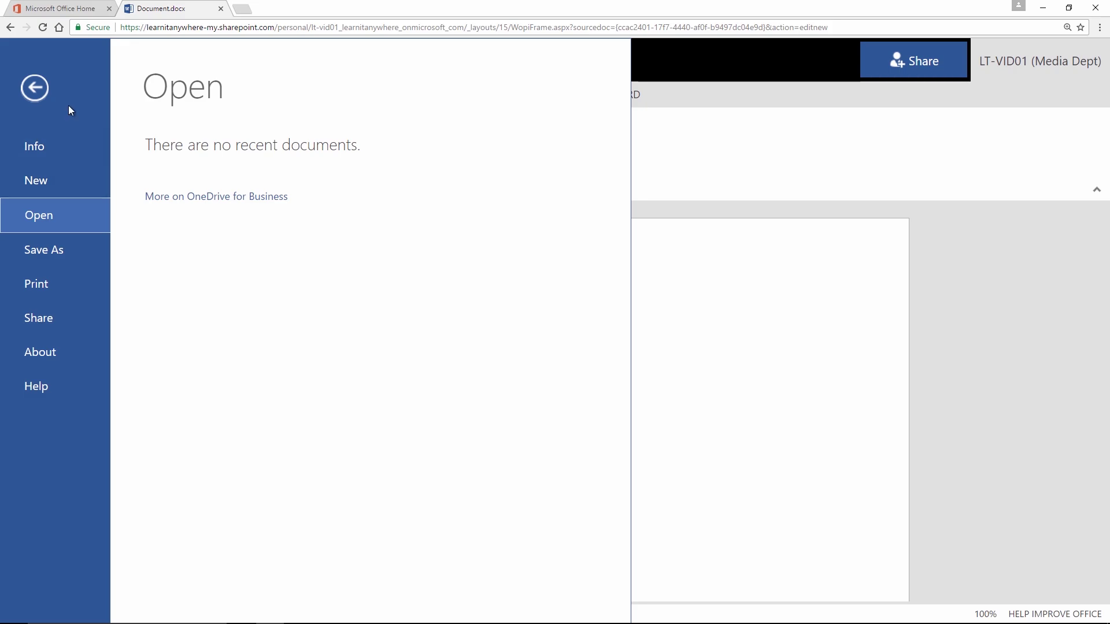
click(34, 87)
click(83, 96)
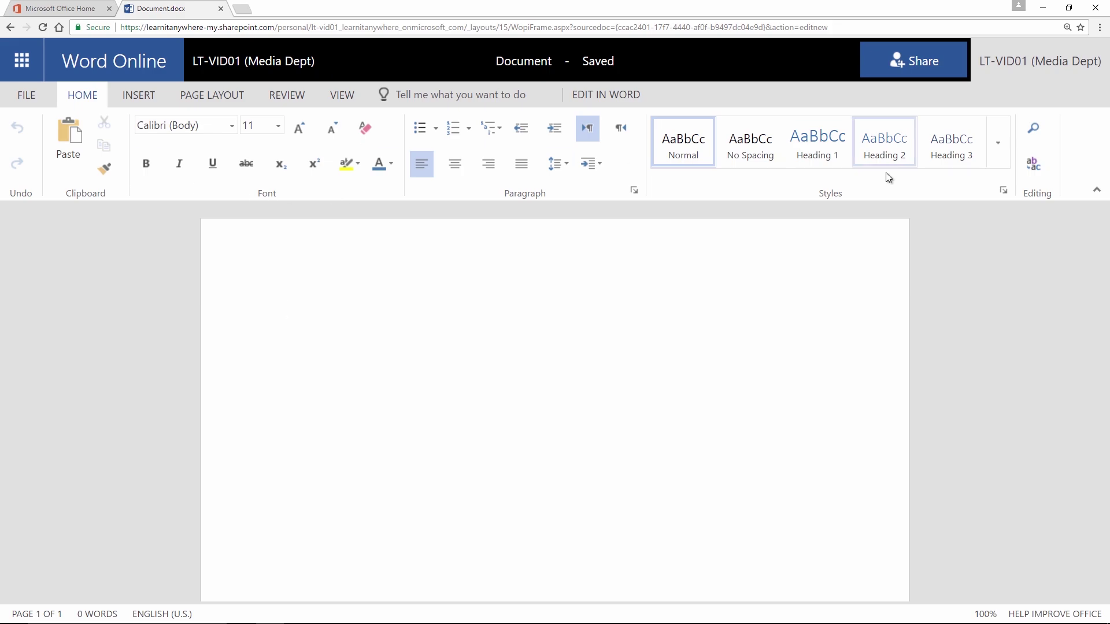
click(134, 101)
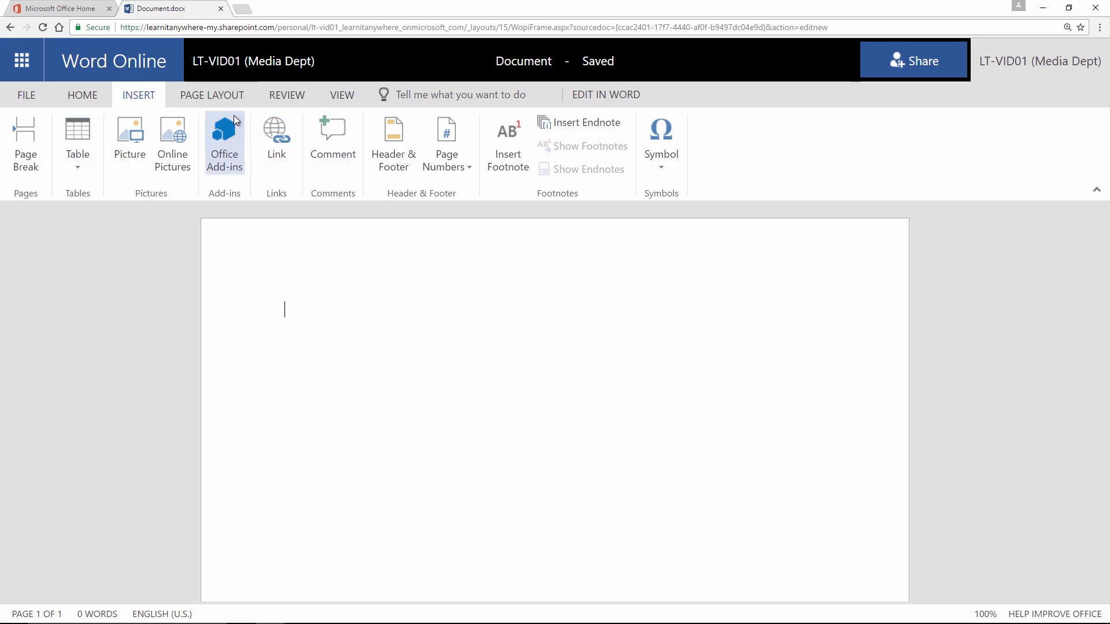
click(217, 104)
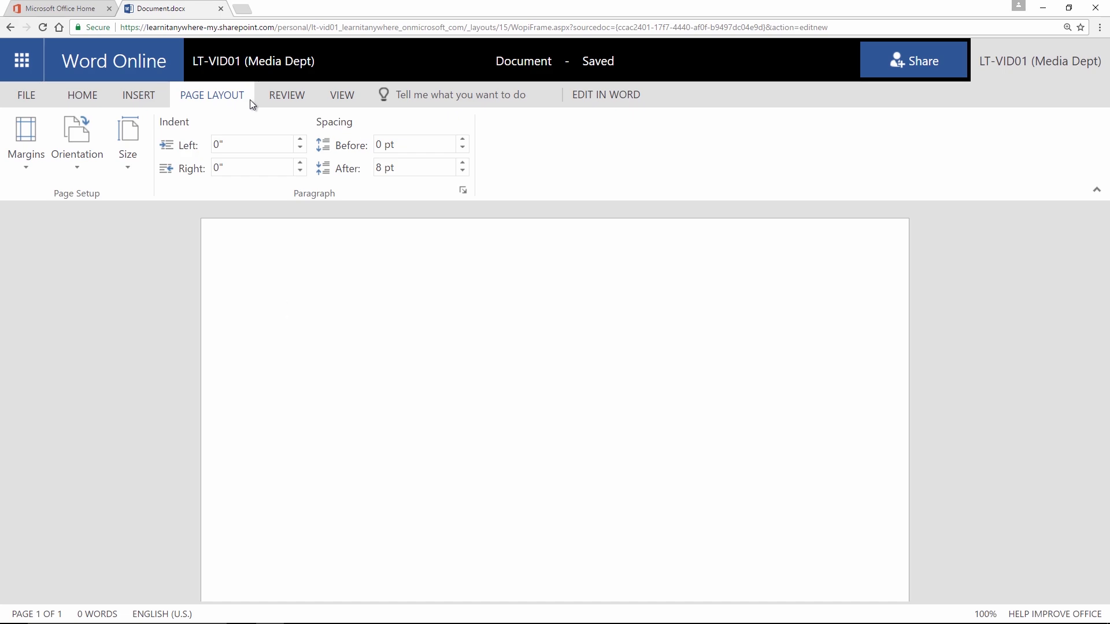
click(280, 103)
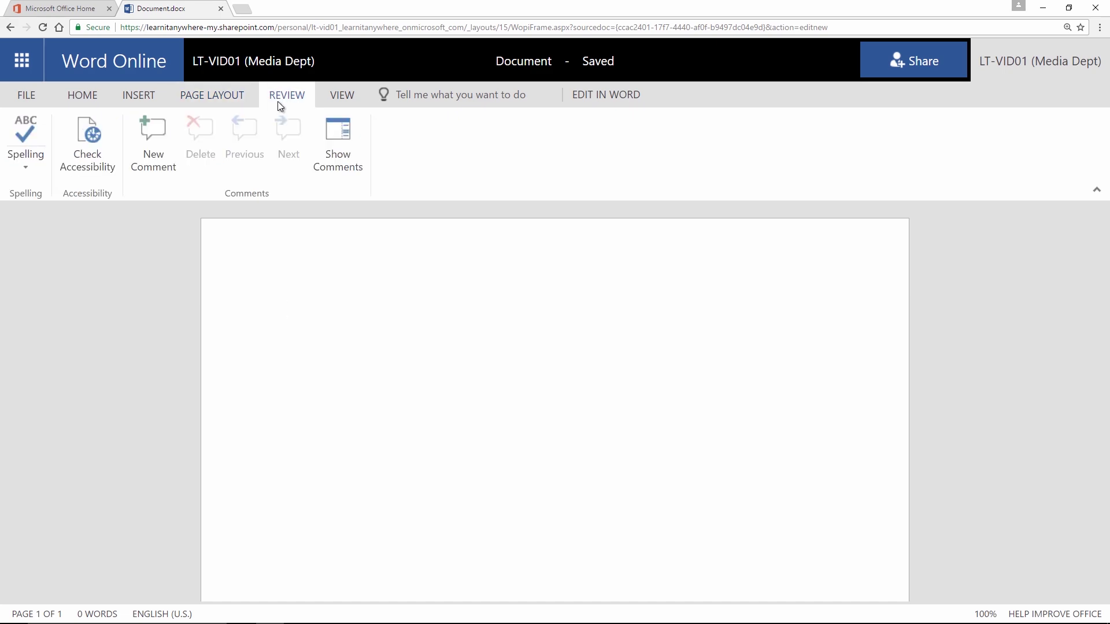
click(333, 98)
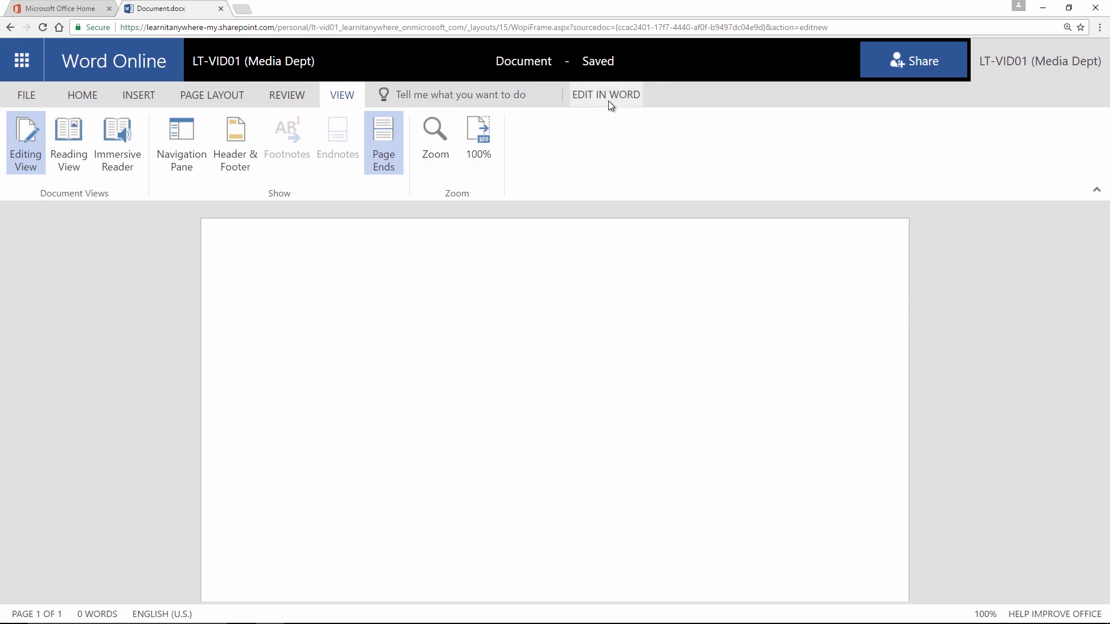
Step: Open the online document in desktop Word 2016, confirming the prompts
click(629, 97)
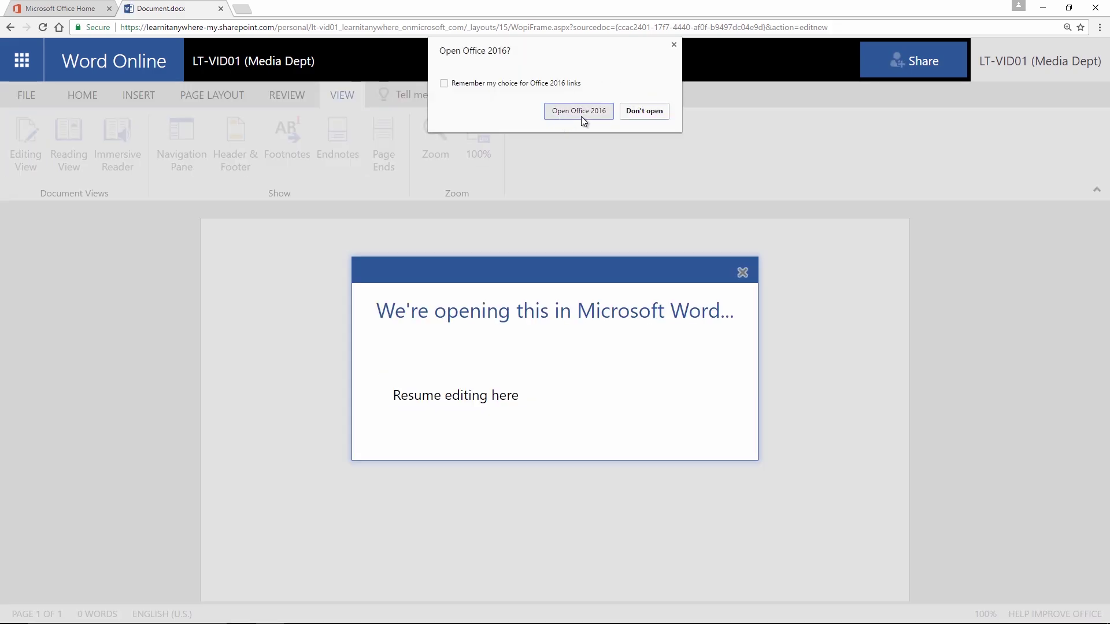
click(580, 111)
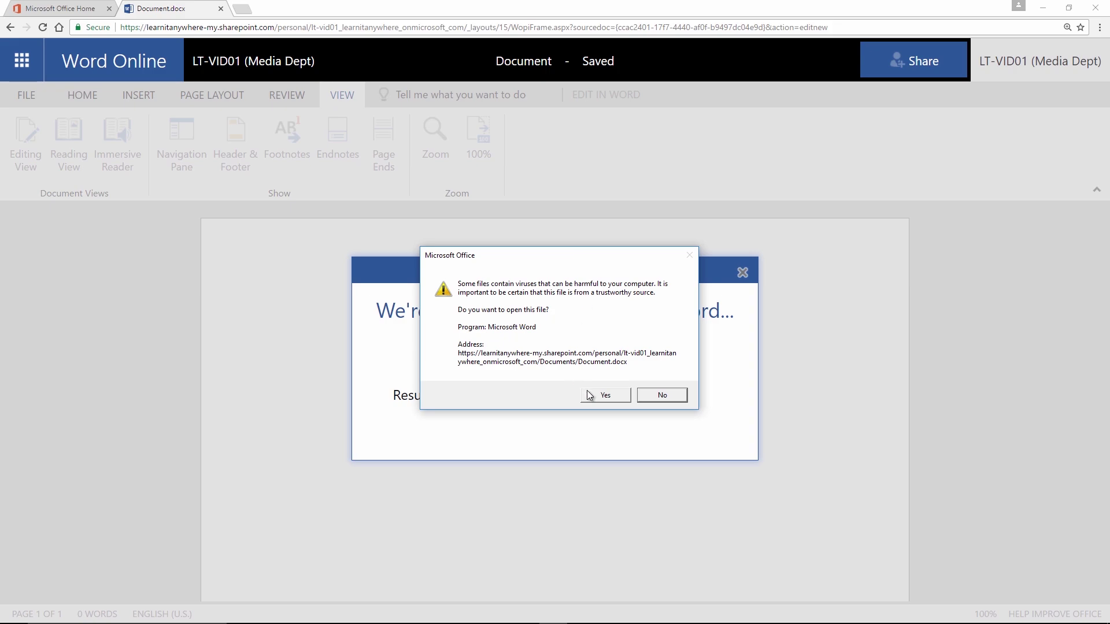
click(589, 394)
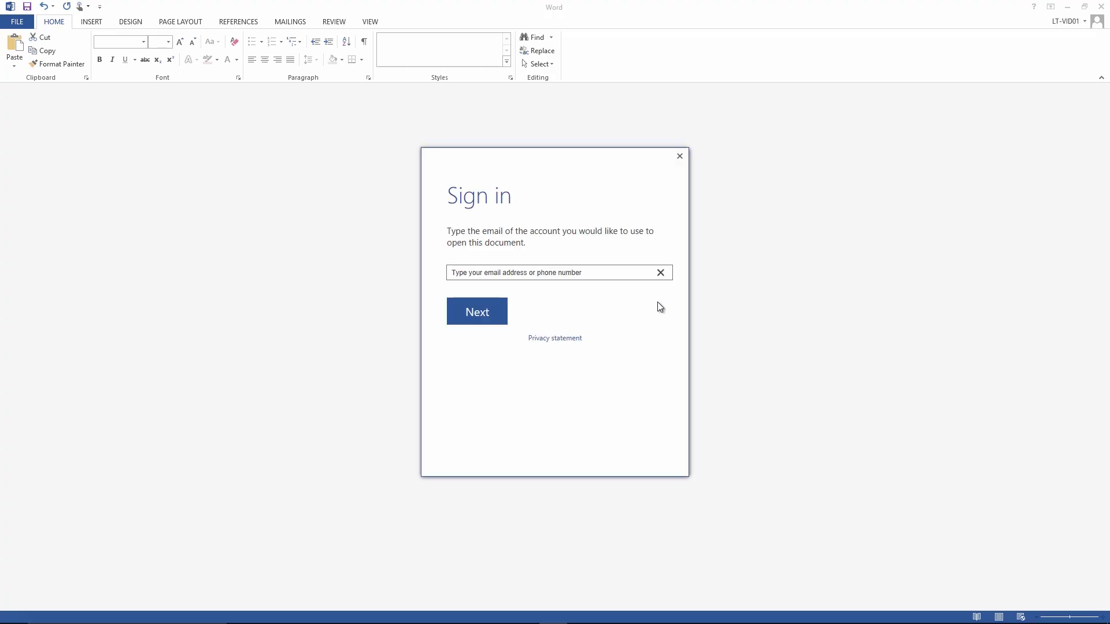
Step: Sign in with the work account e-mail and password, then enable editing
click(505, 300)
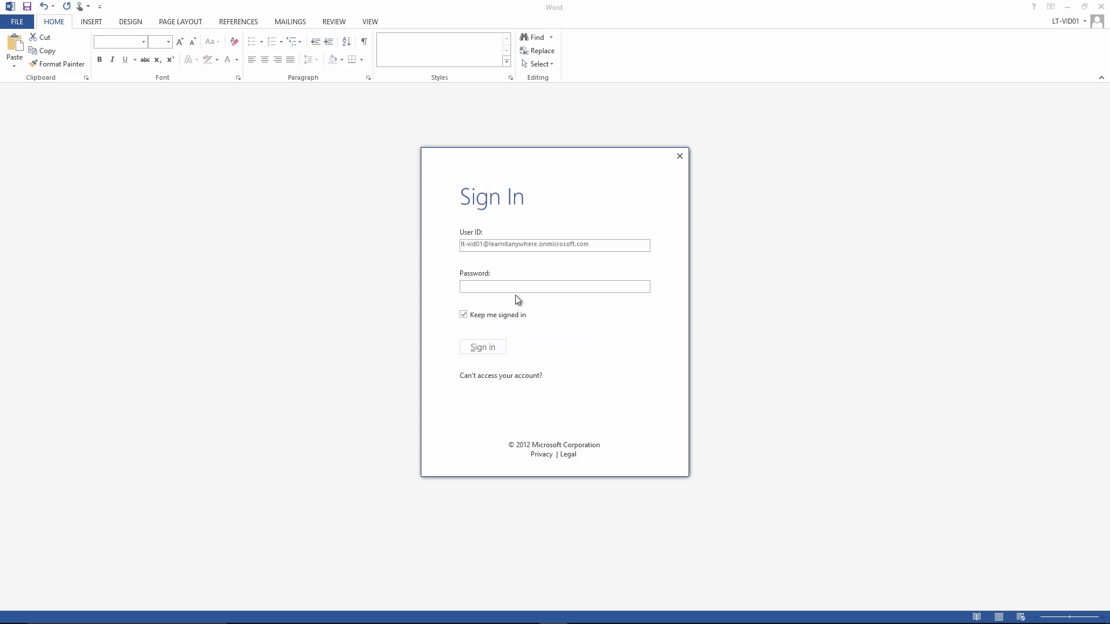
text(••••)
click(489, 346)
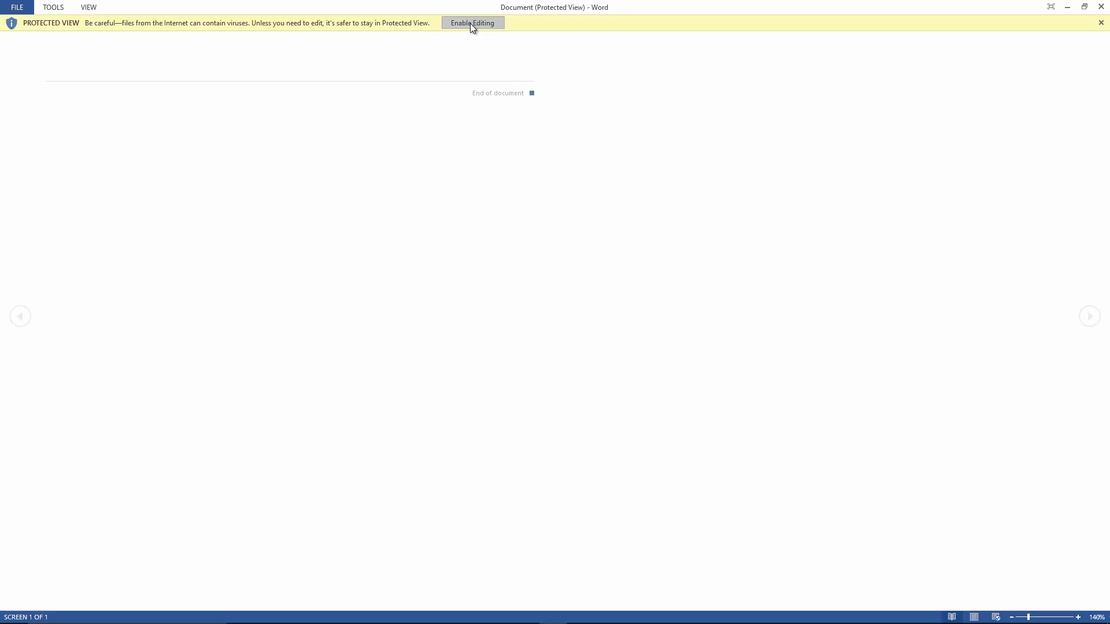
click(472, 24)
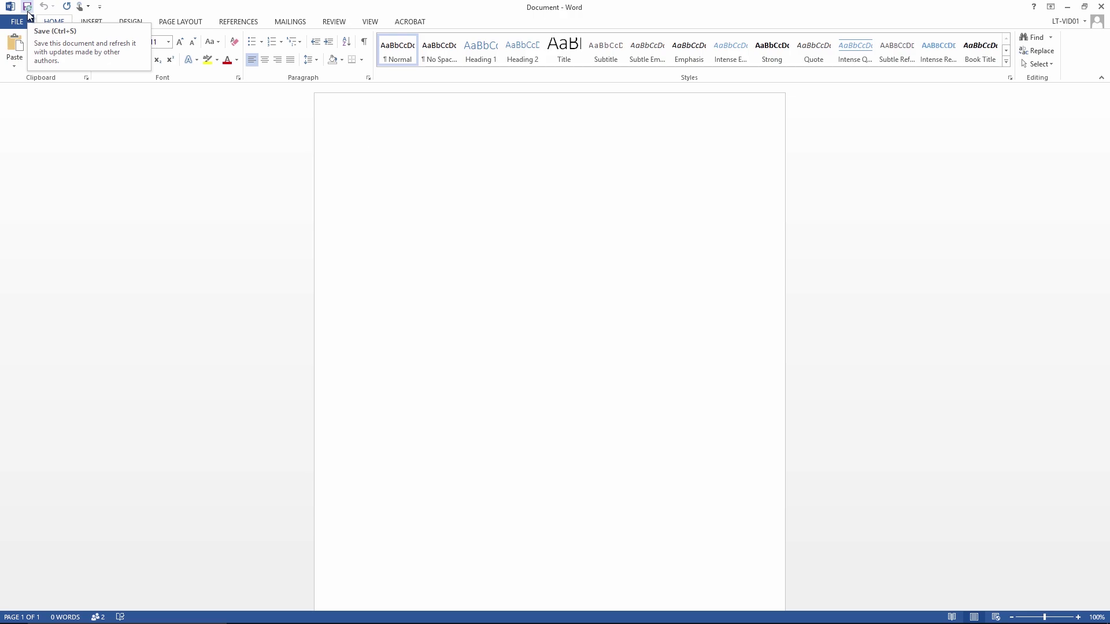
Step: Insert a 4x4 table with a green style, save to SharePoint, and dismiss the Word Online notice
click(96, 25)
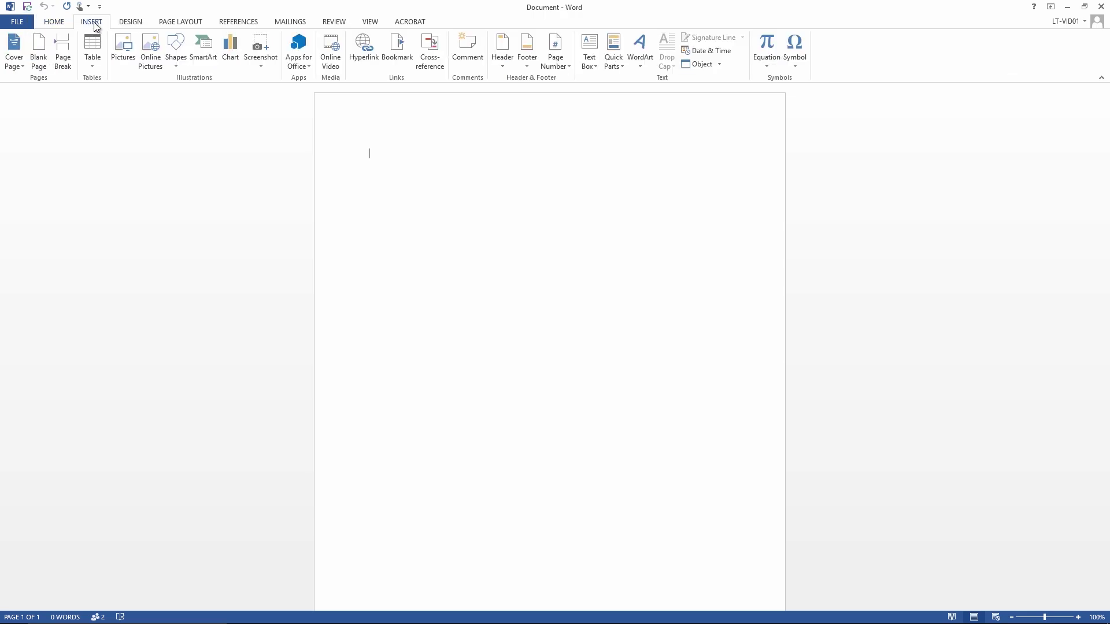
click(92, 65)
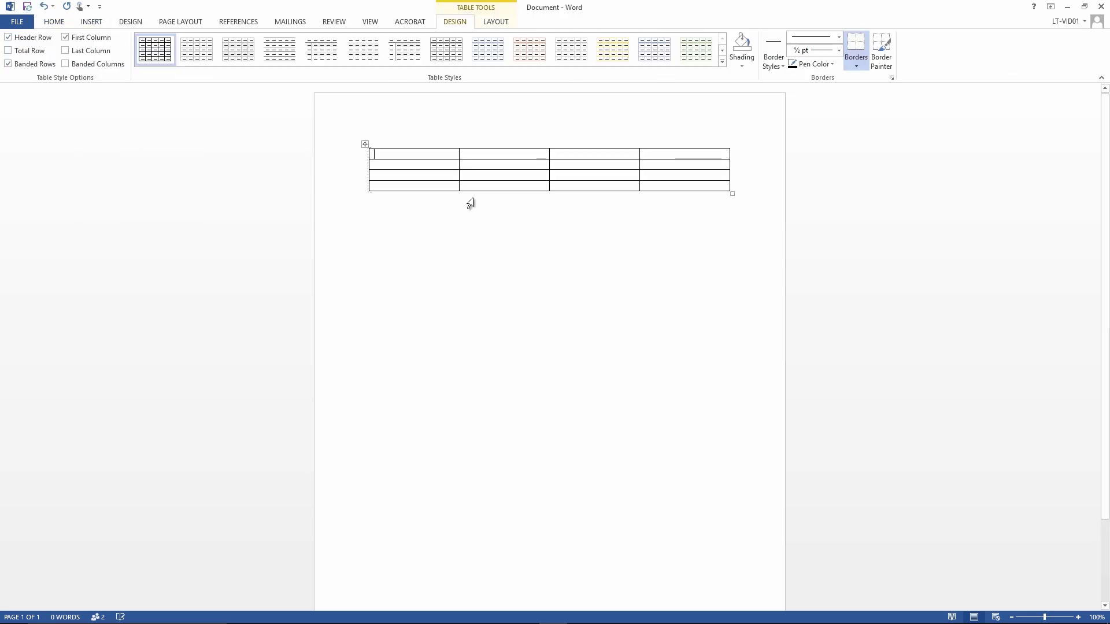
click(723, 62)
key(Escape)
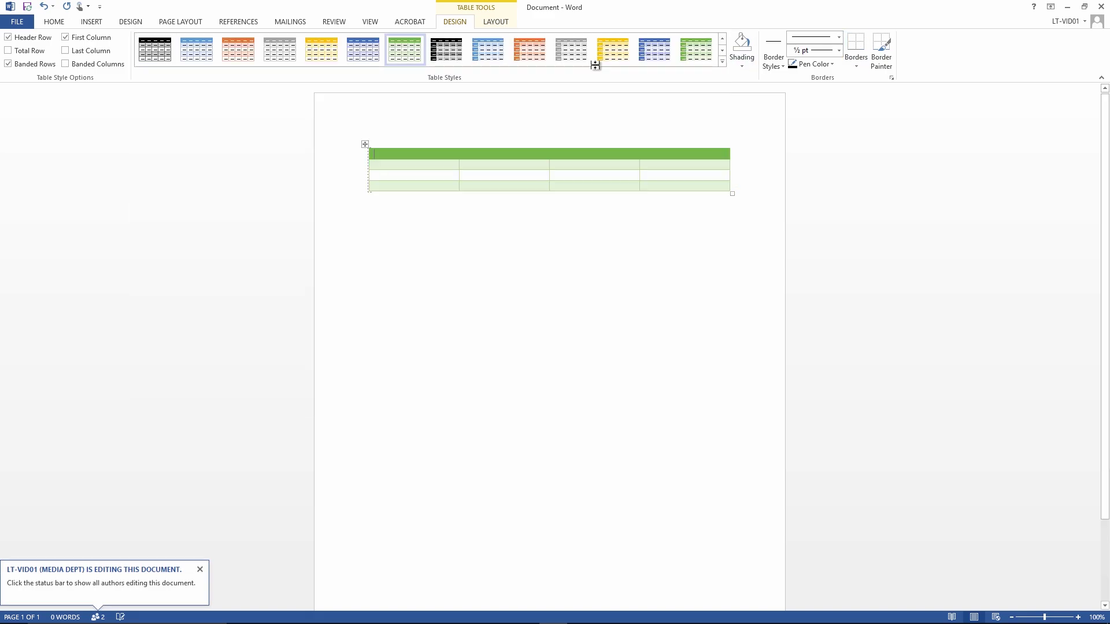
click(25, 9)
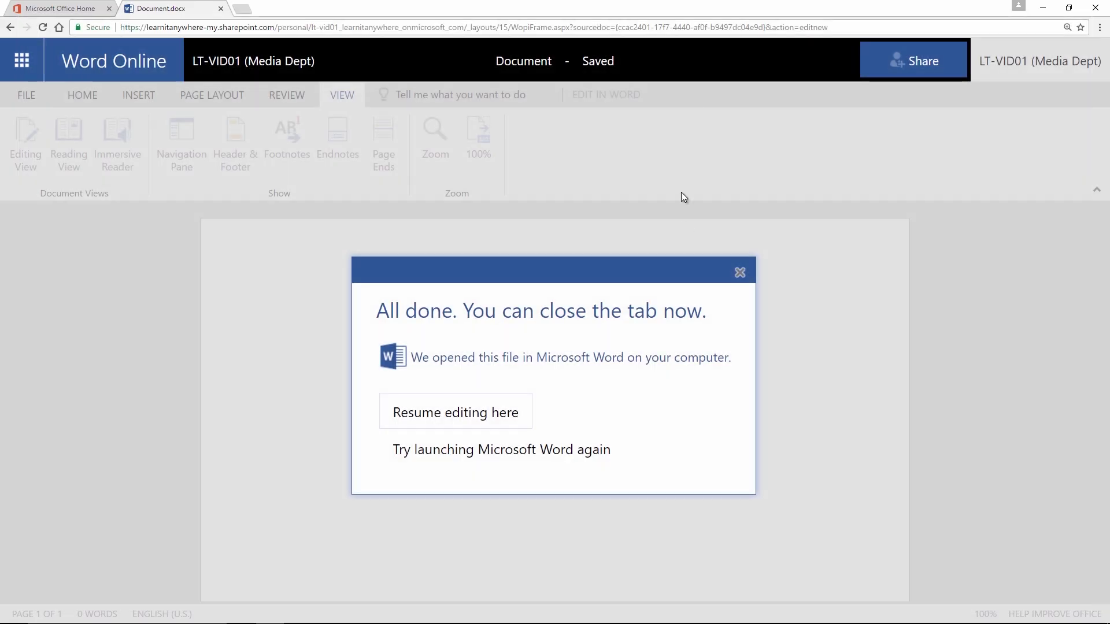
click(740, 272)
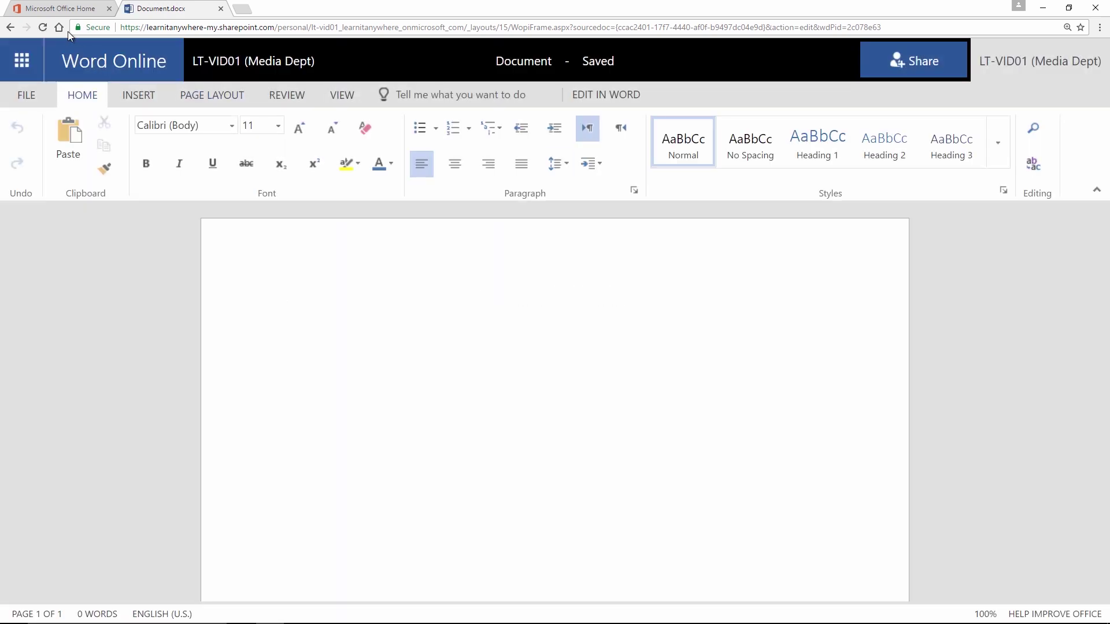
Step: Reload Word Online to show the green table, then start renaming the document title
click(46, 29)
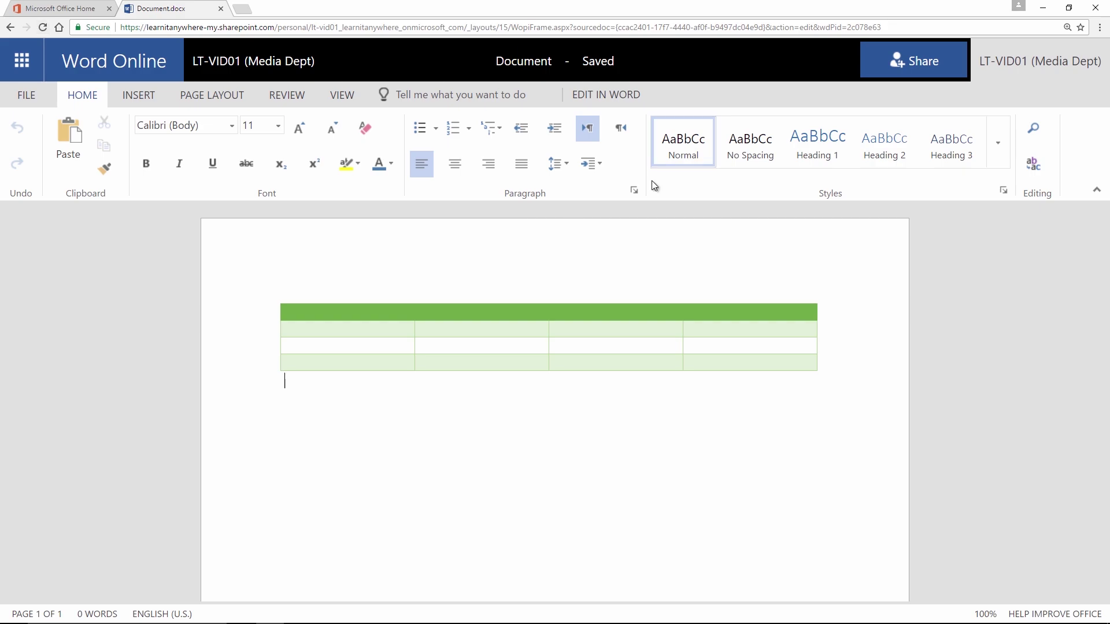
click(534, 60)
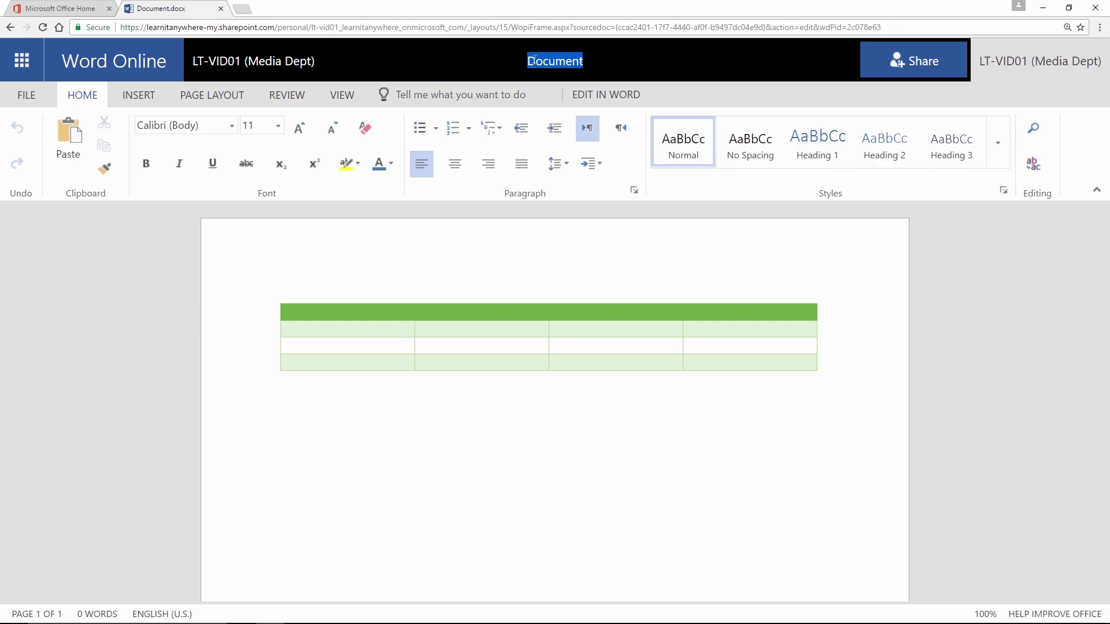
Step: Rename the document 'Green Table' and return to the Files list via LT-VID01 (Media Dept)
text(Green Table)
key(Return)
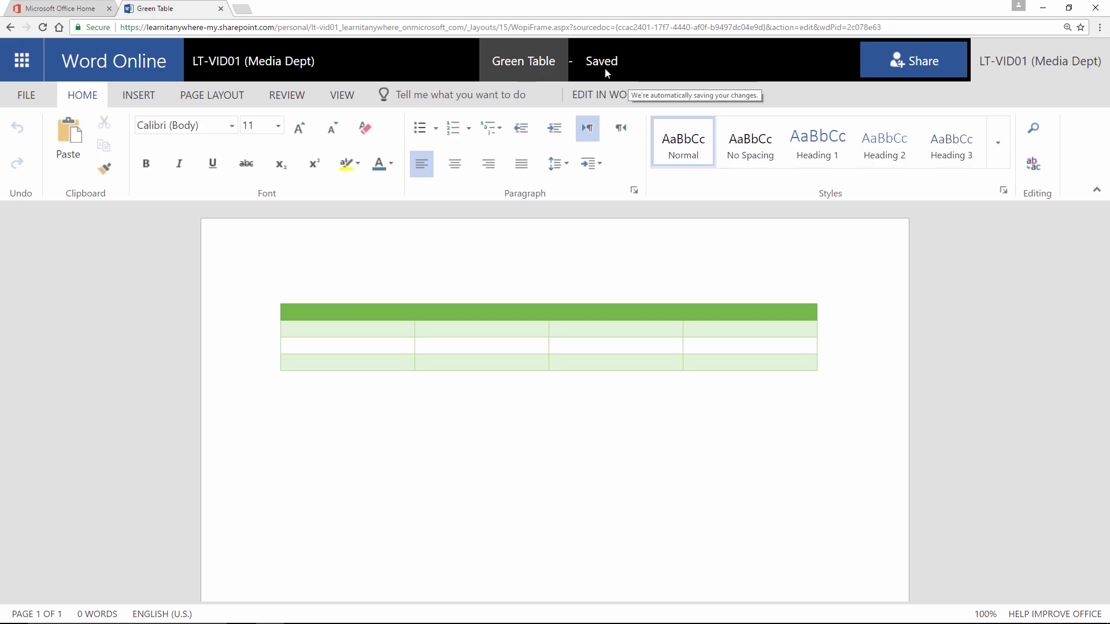
mouse_move(610, 73)
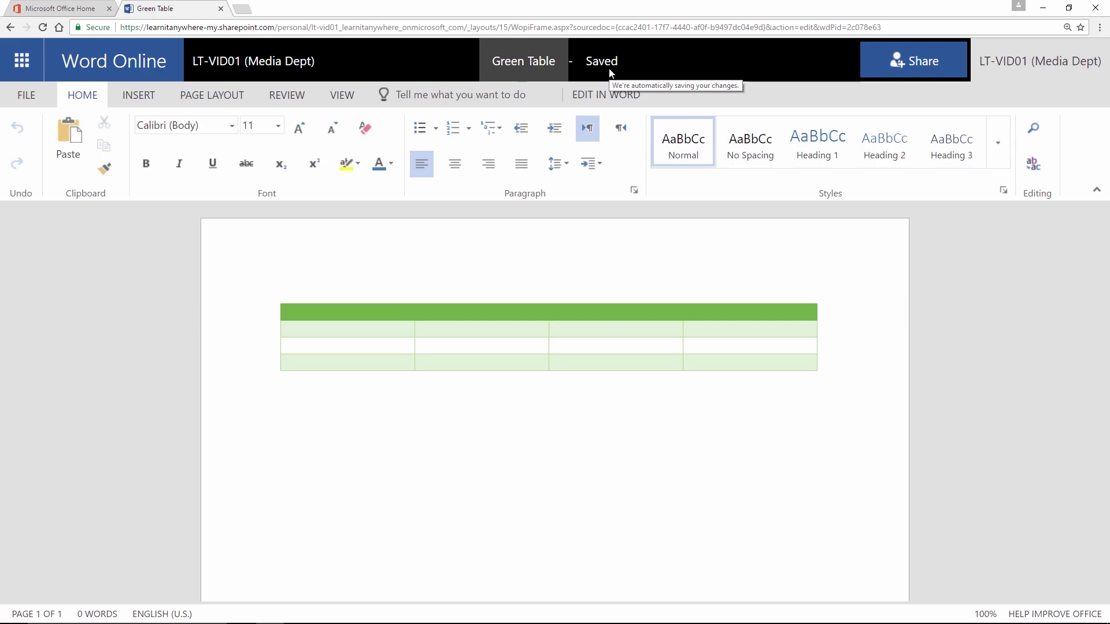
click(231, 68)
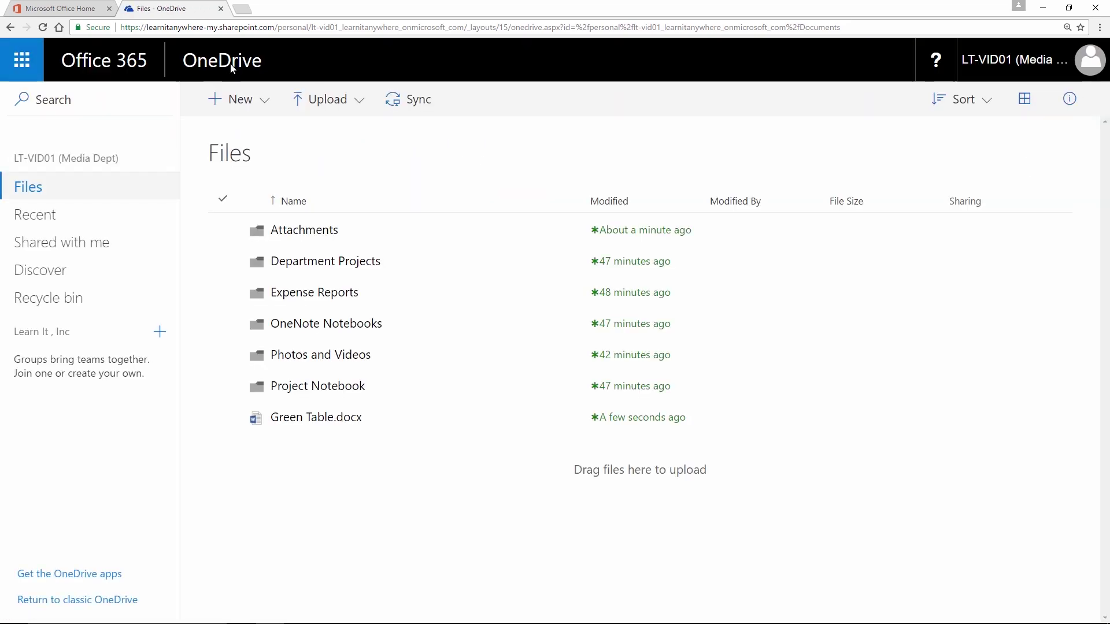
Step: Select Green Table.docx, then start a new OneNote notebook named 'Projects'
click(226, 418)
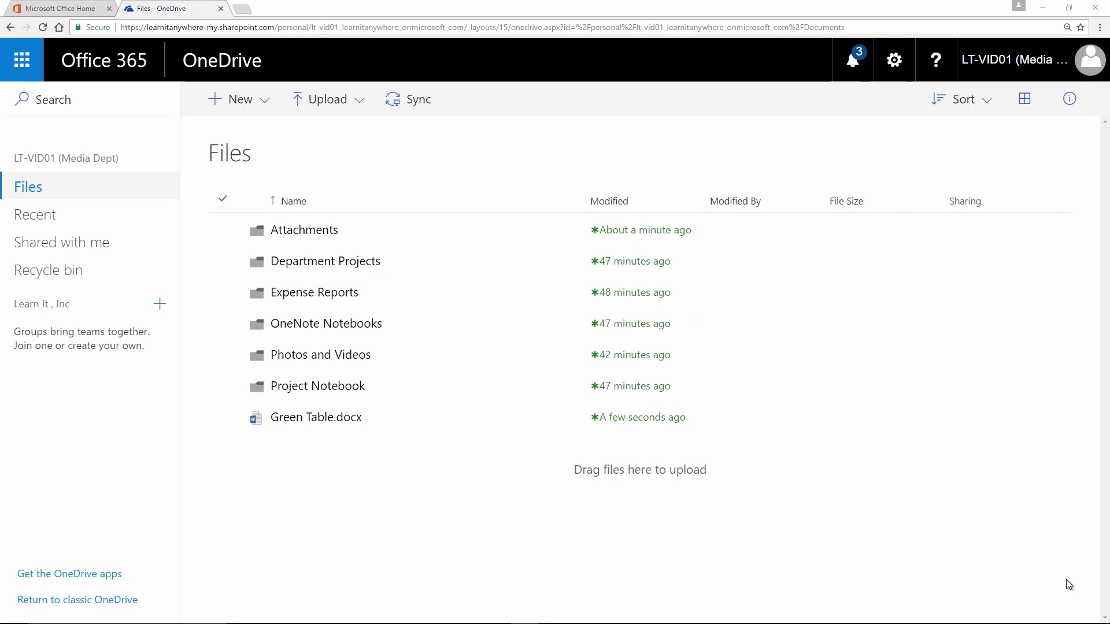
click(269, 105)
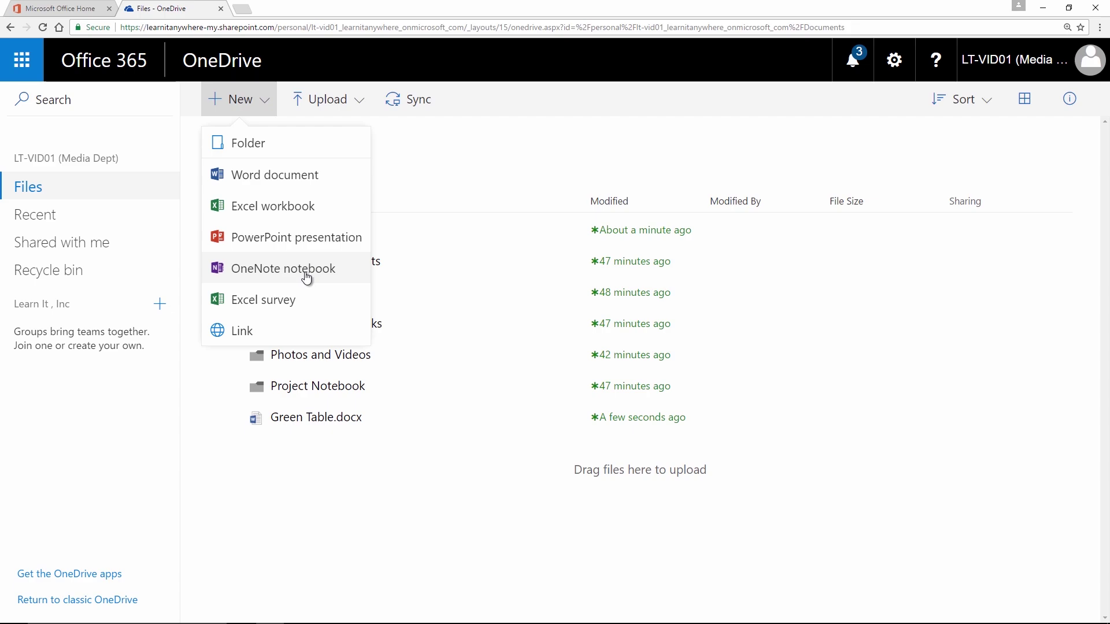
click(282, 273)
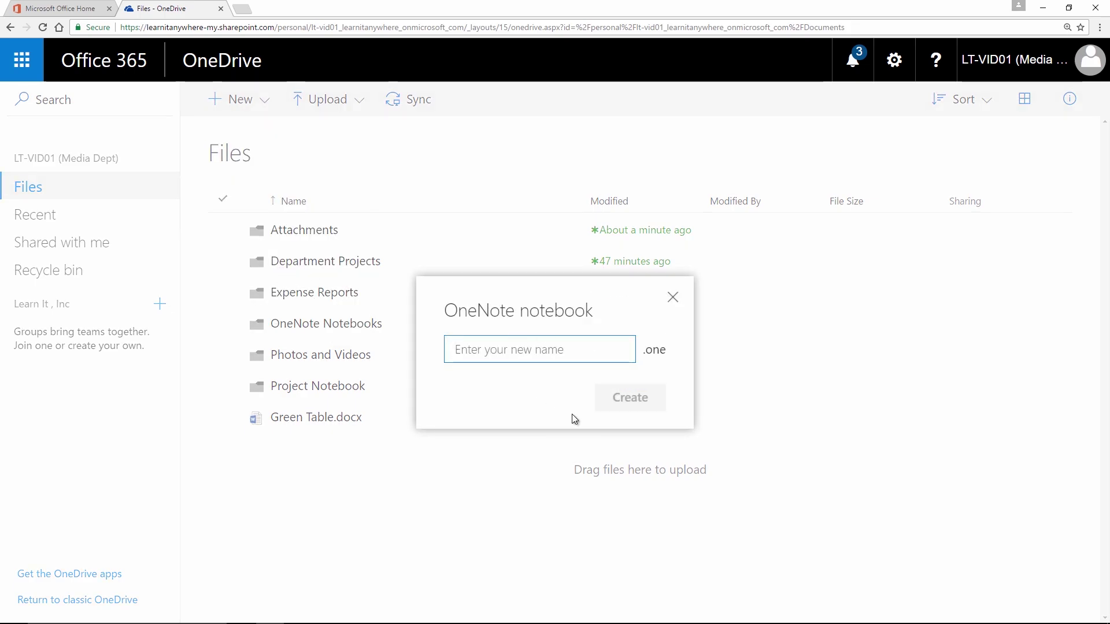
text(Projects)
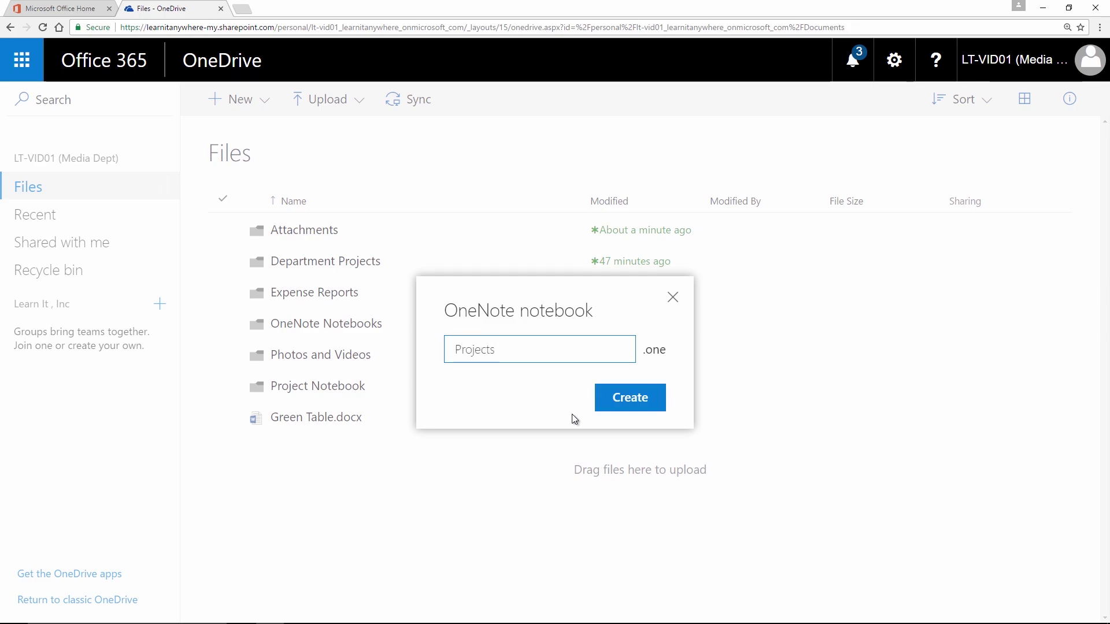
Step: Create the Projects notebook, browse the Home tab's note tags list, then return to Files
click(638, 395)
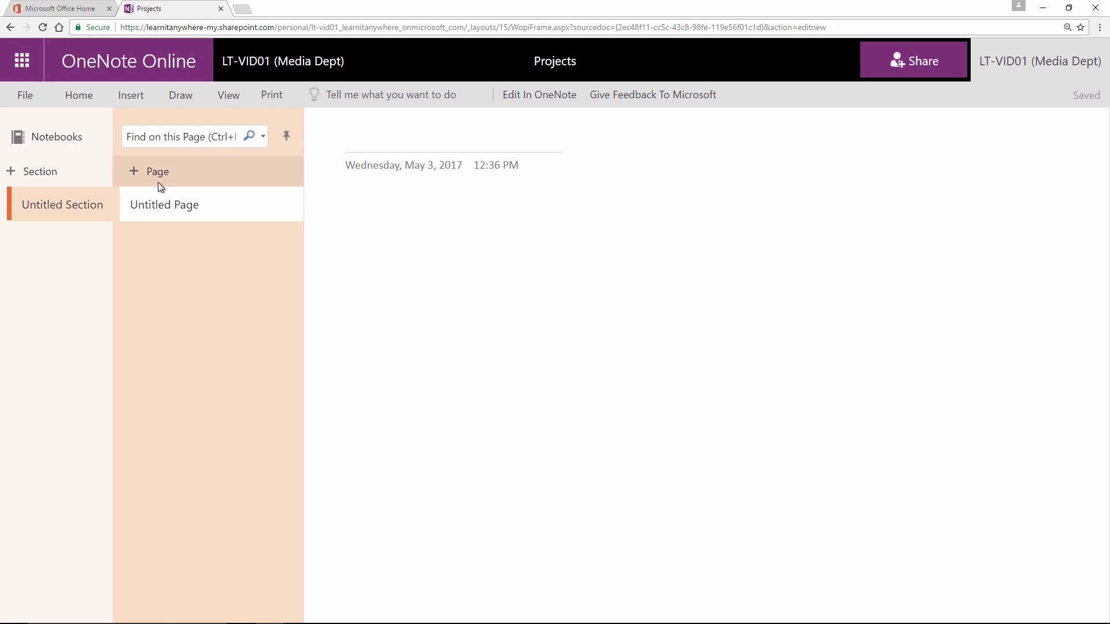
click(95, 103)
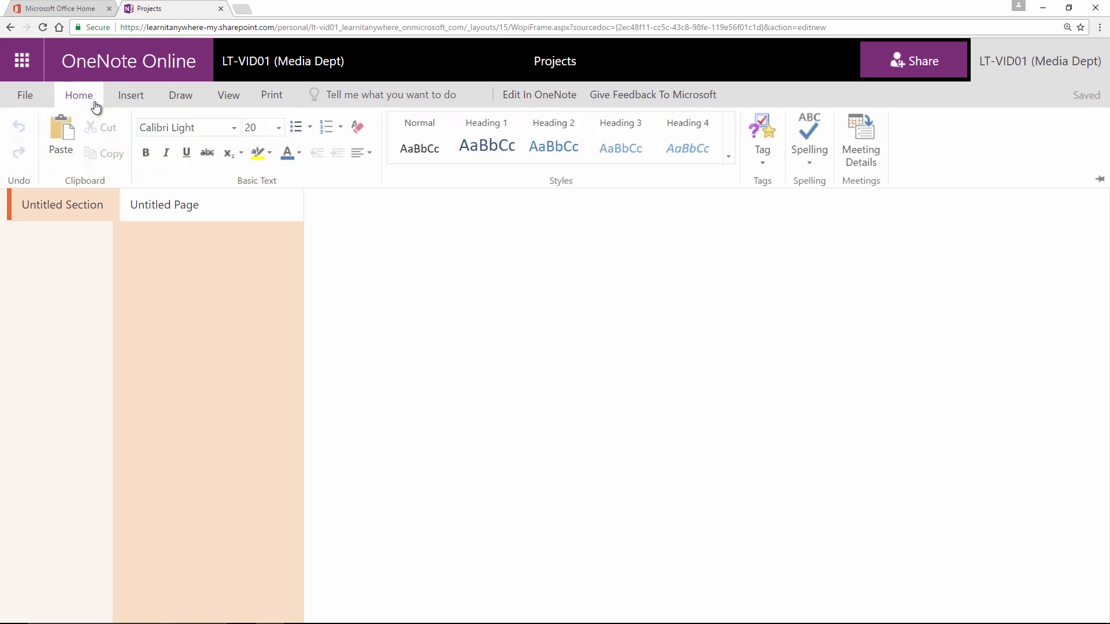
click(755, 155)
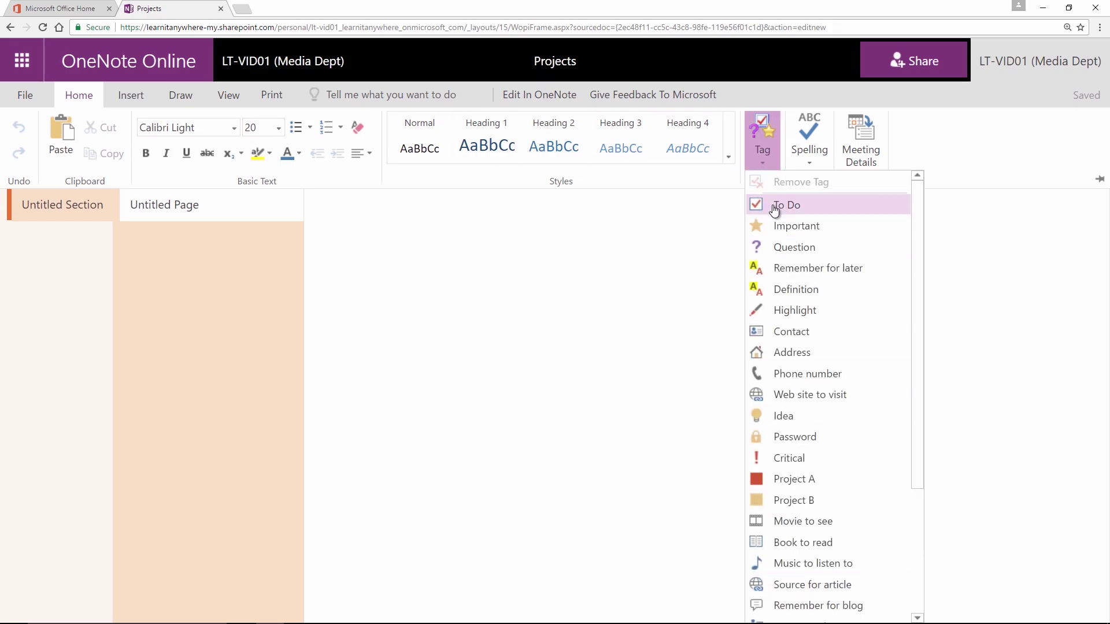
click(85, 98)
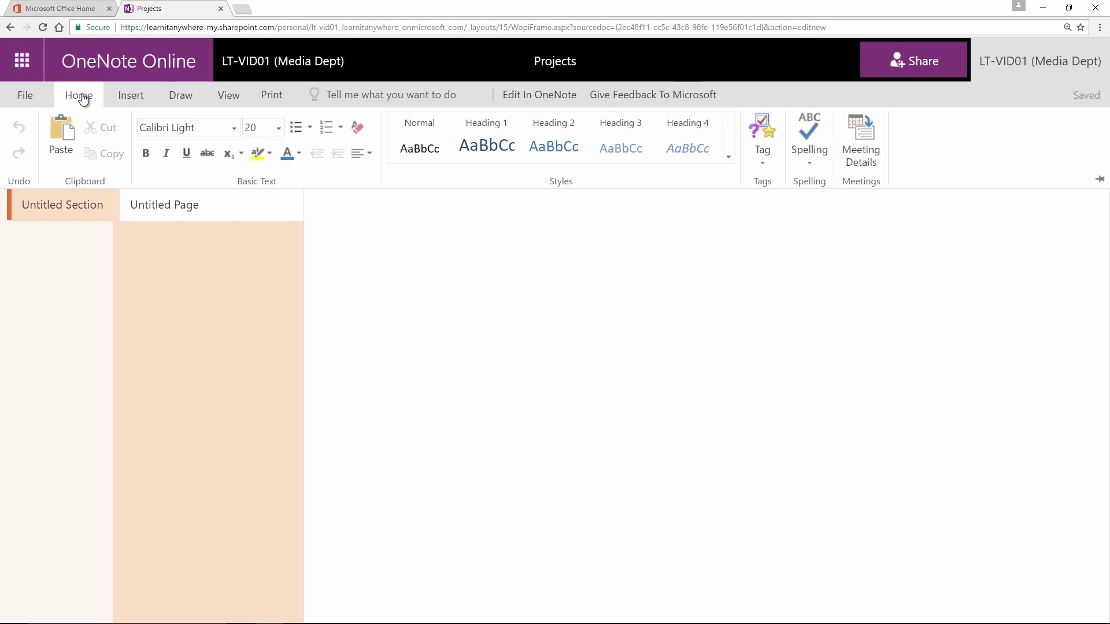
click(298, 63)
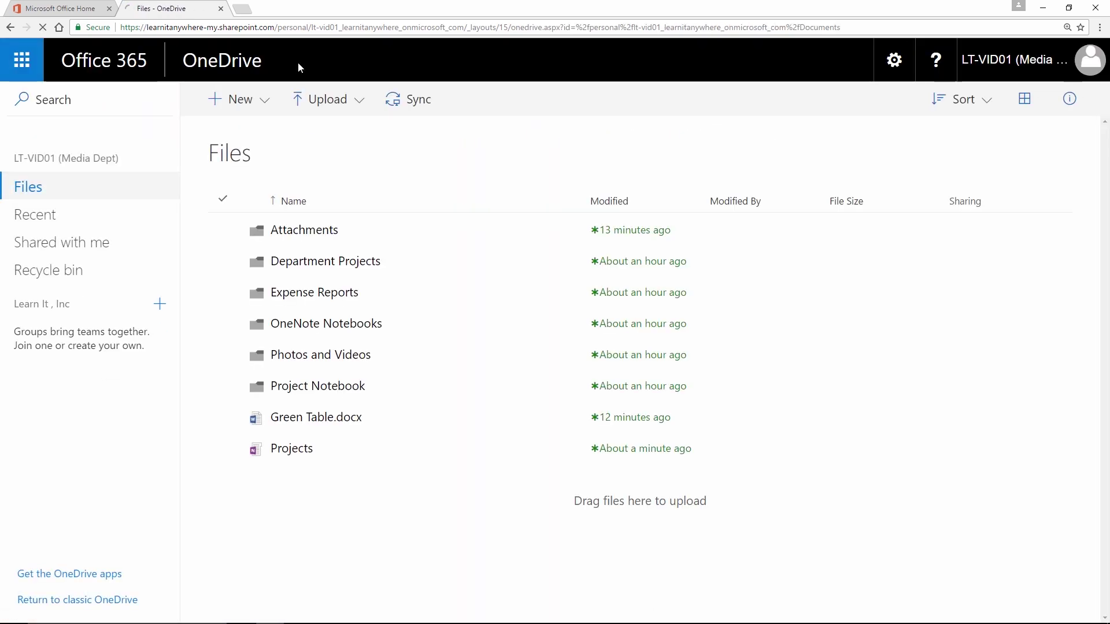
Step: Create a new Excel survey from the New menu in the OneDrive Files list
click(267, 104)
click(285, 299)
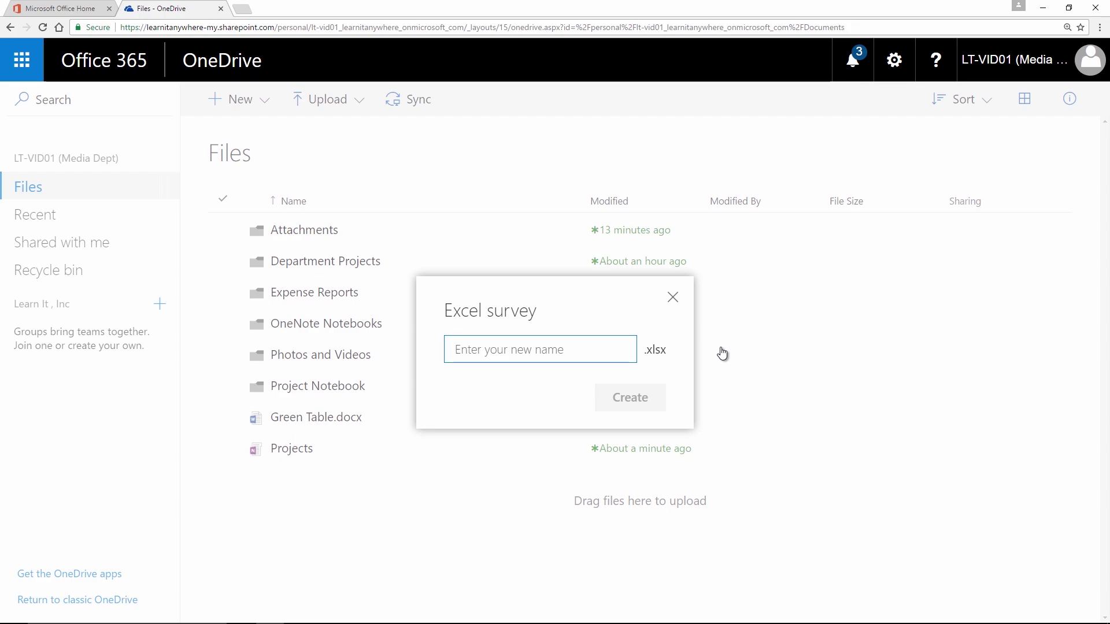
Step: Create the LunchandLearn survey, titled 'Lunch & Learn', with description 'What would you like to learn at the lunch event?'
text(LunchandLearn)
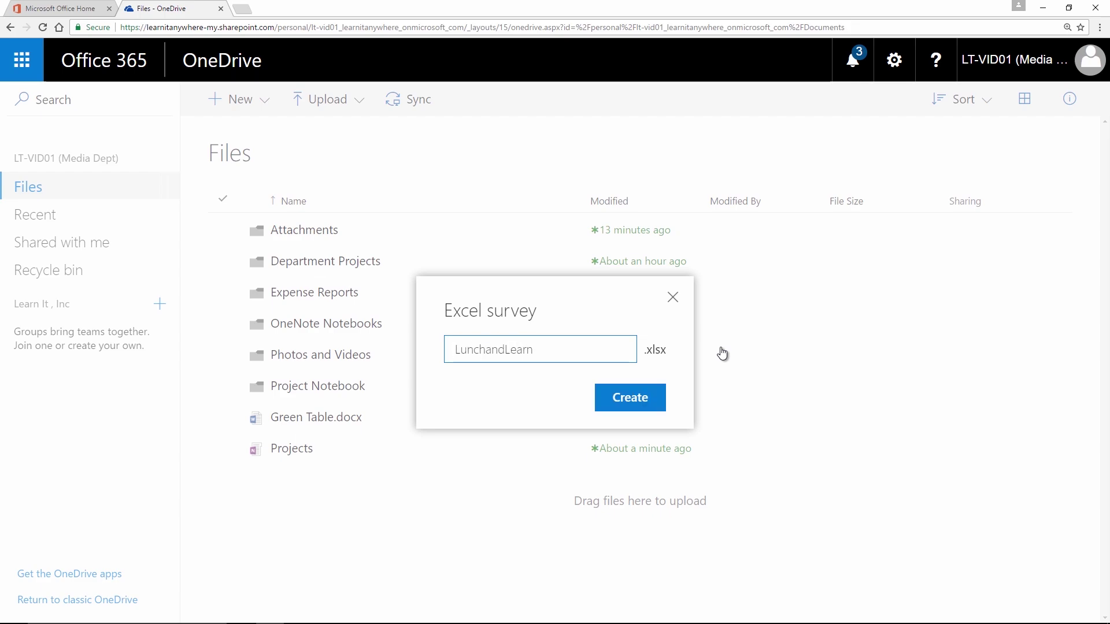
click(654, 395)
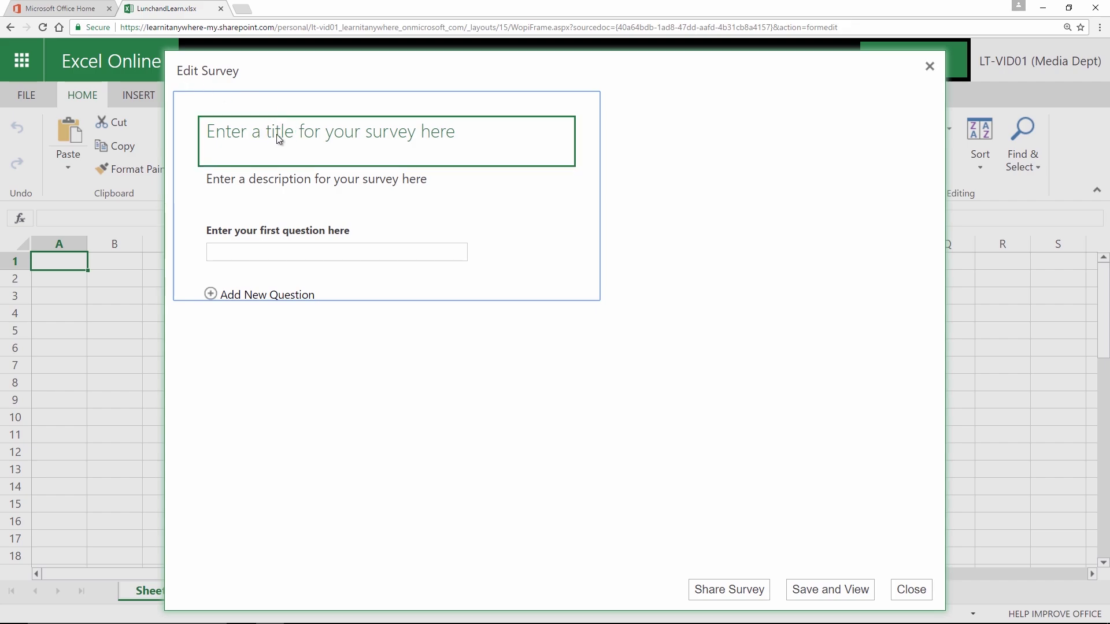
click(255, 134)
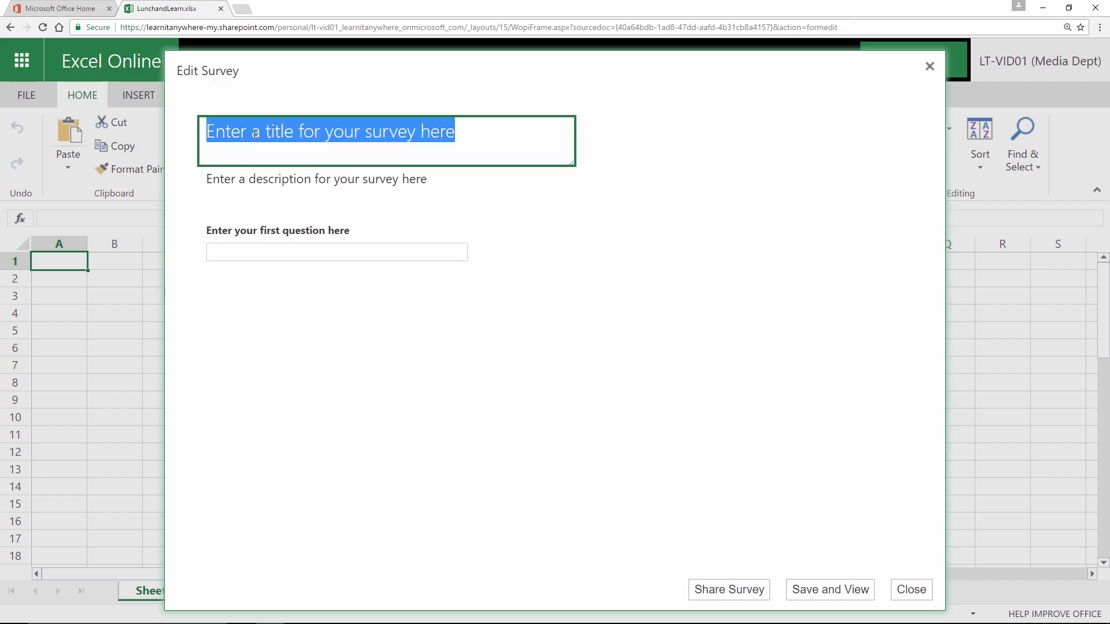
text(Lunch & Learn)
click(262, 174)
text(Wh)
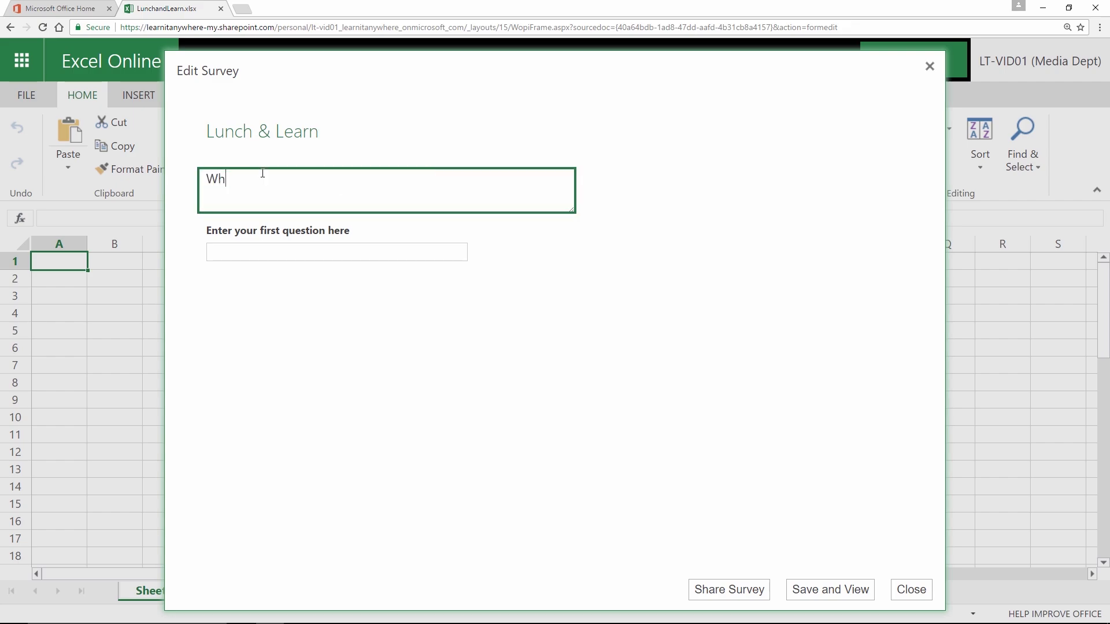
text(at would you like to learn at the lunc)
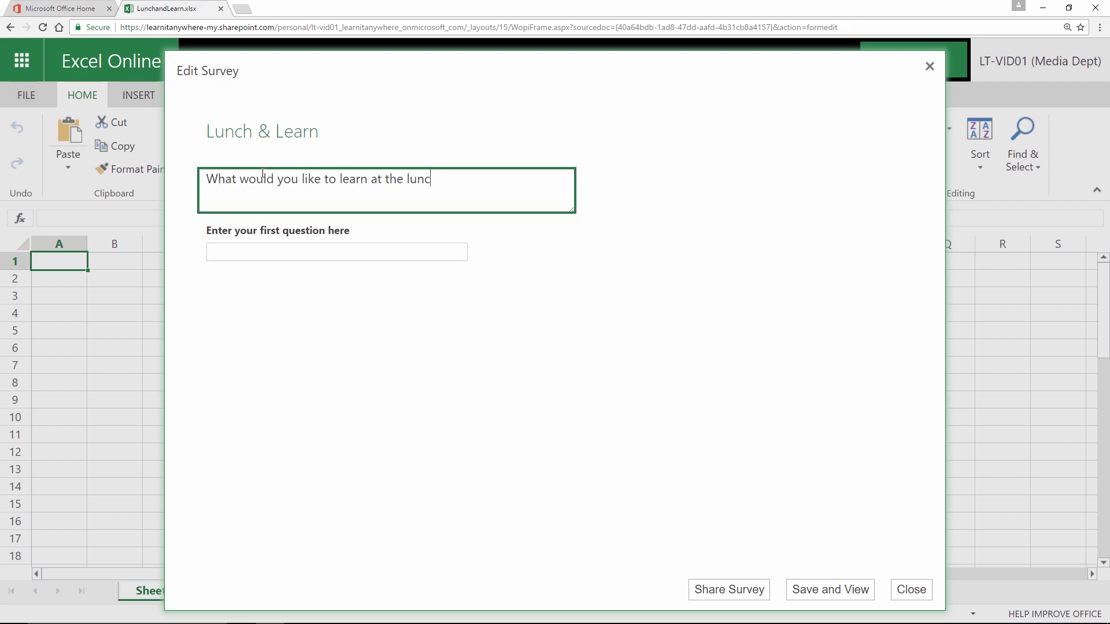
text(h event?)
Step: Make the first question a required Text question reading 'What is your name?'
click(251, 255)
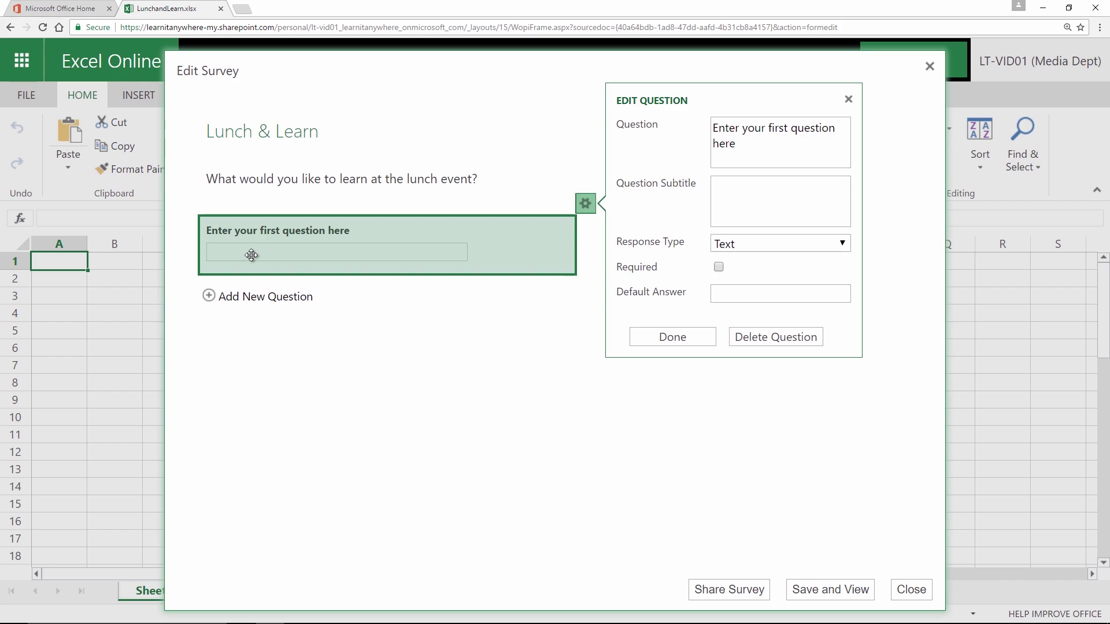
click(751, 156)
text(What is you)
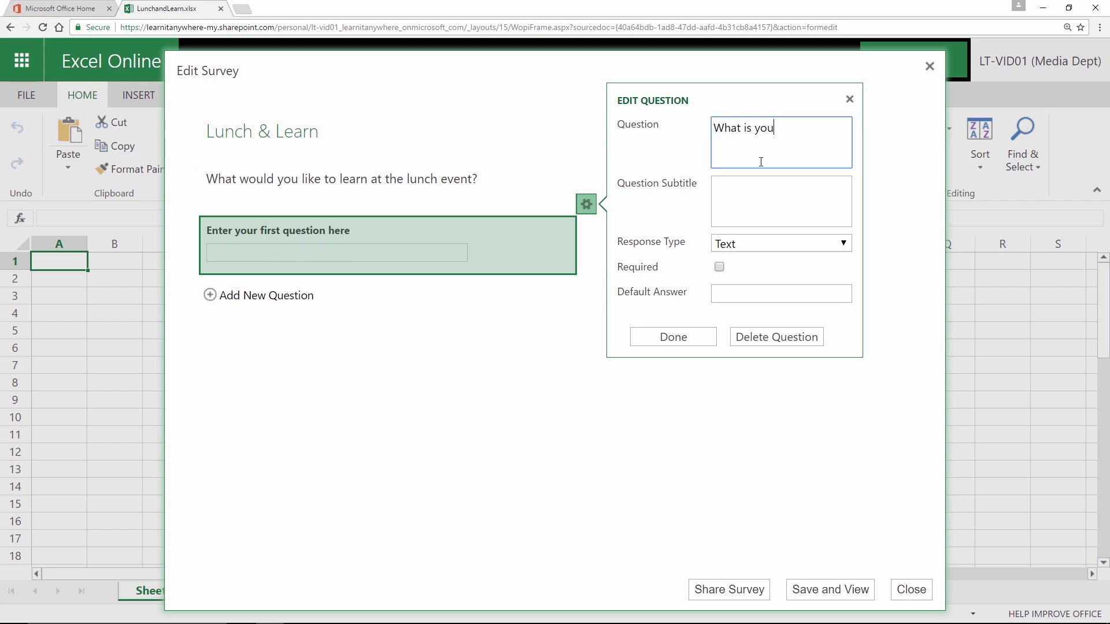
text(r name?)
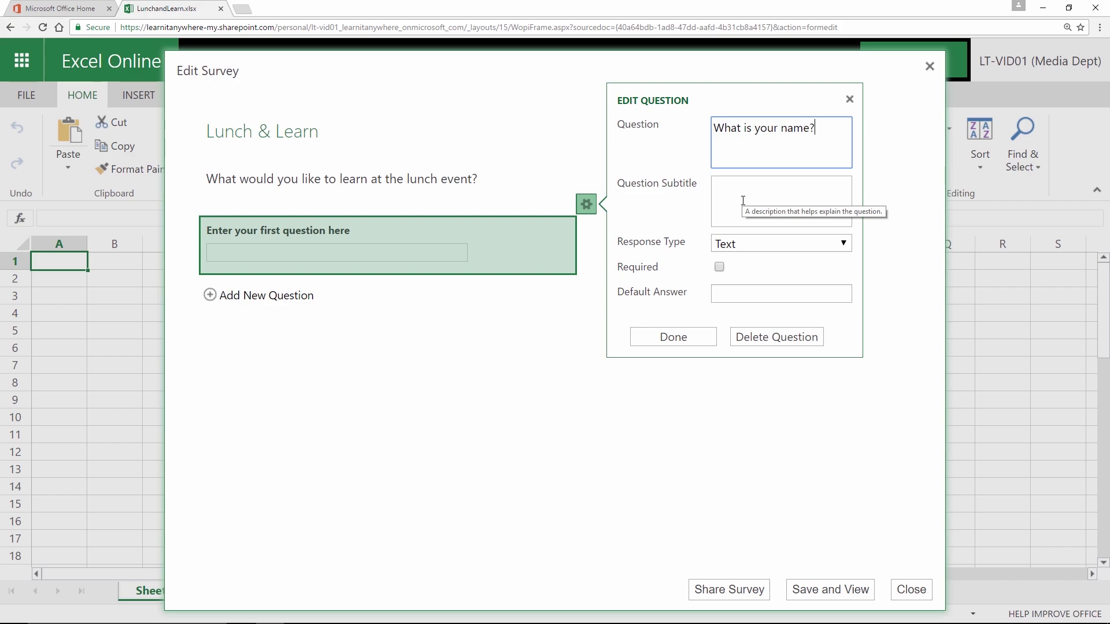
click(845, 244)
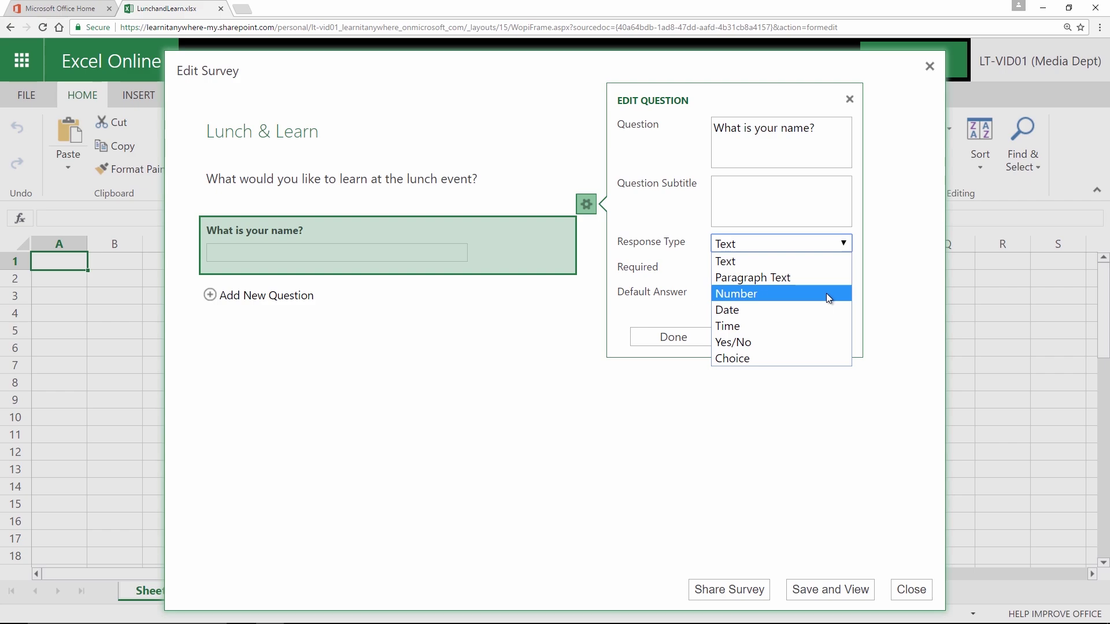
click(863, 304)
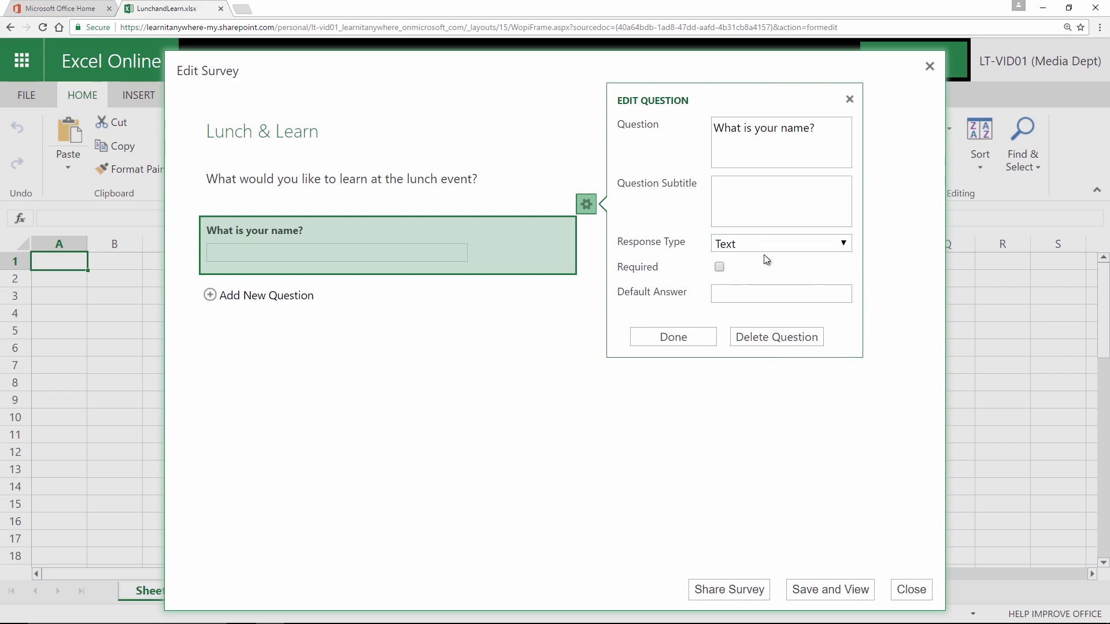
click(720, 266)
click(684, 339)
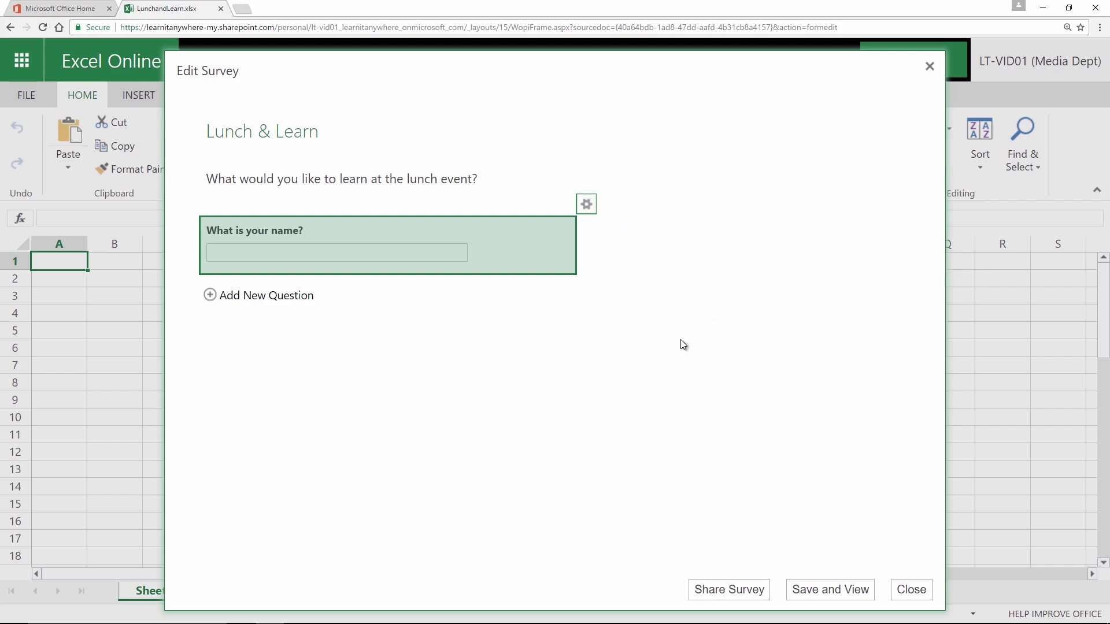
Step: Add the question 'What applications would you be most interested in learning about?' as a Choice type
click(257, 296)
text(W)
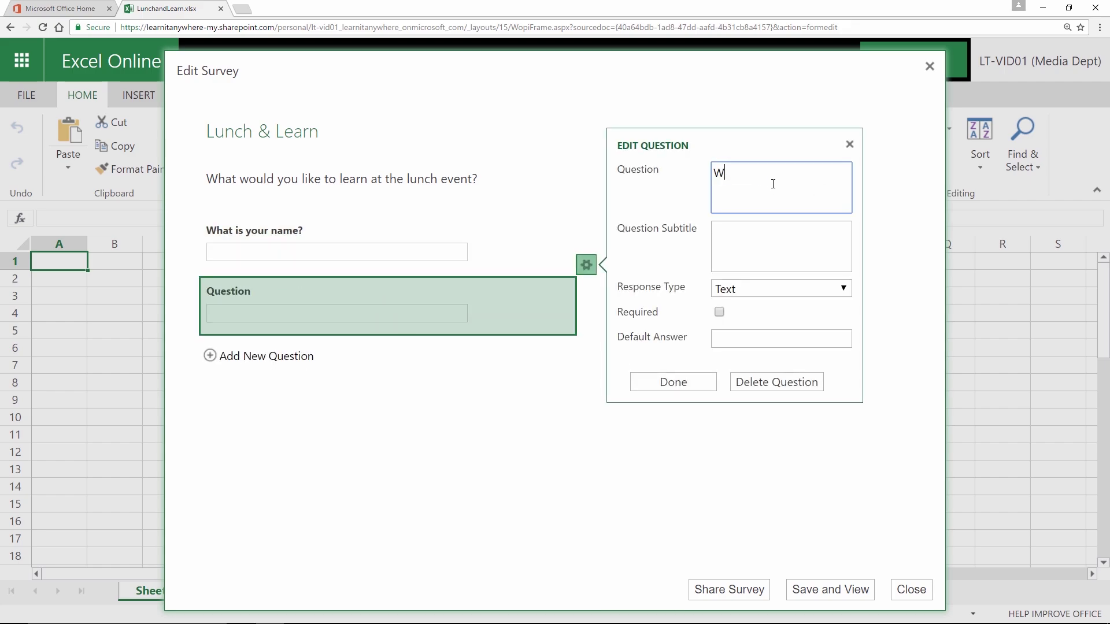
text(hat applications would you be most interested in learning about?)
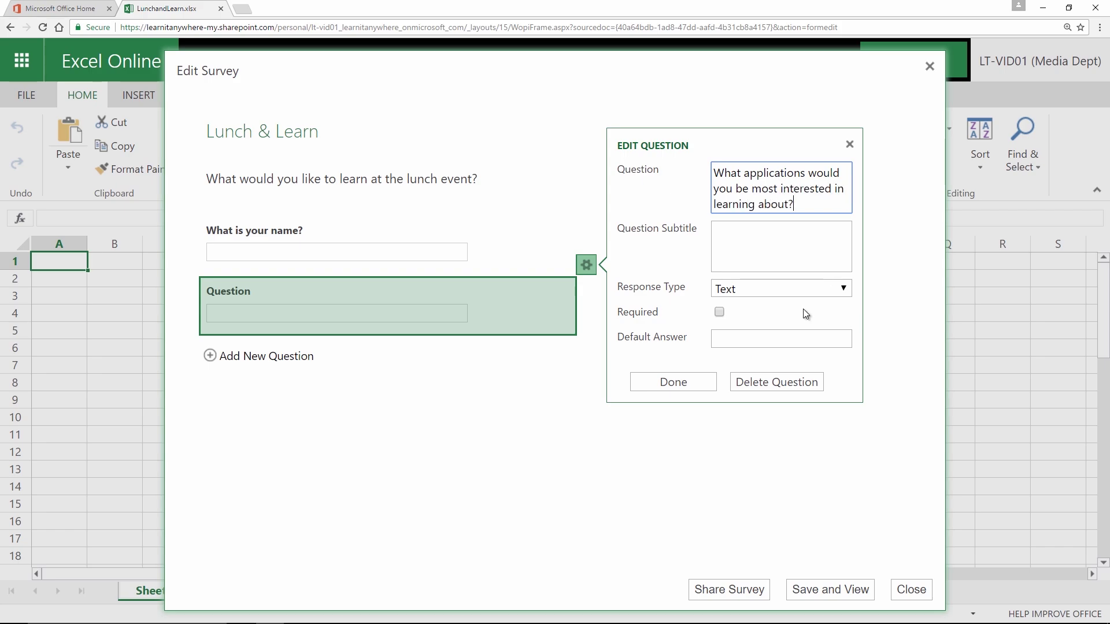
click(813, 292)
click(775, 402)
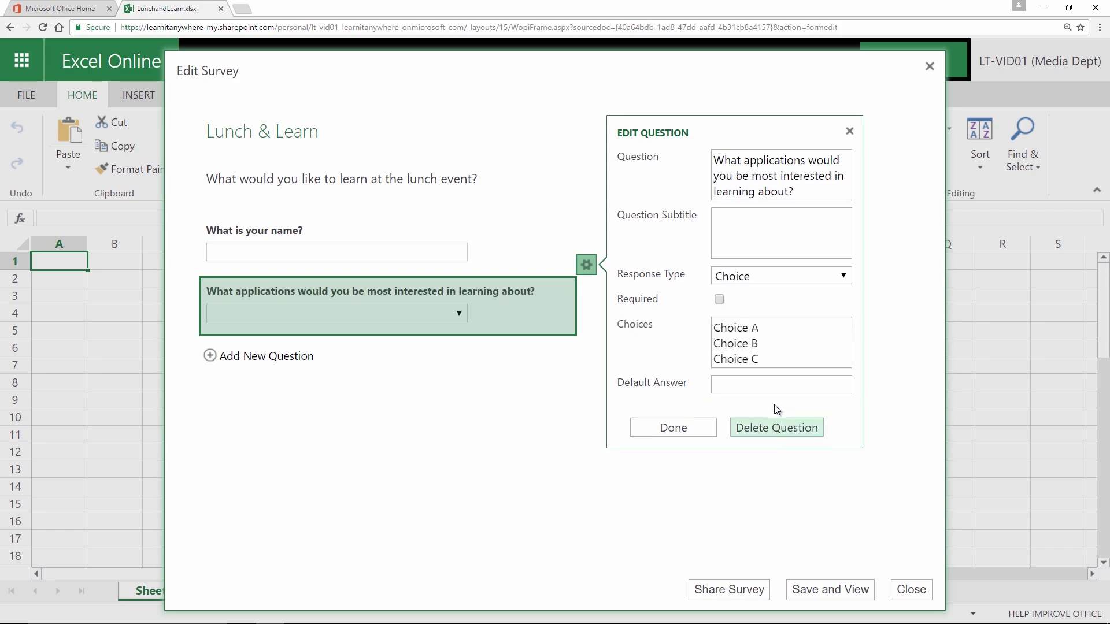
Step: Enter the choices Excel, Outlook, Teams, Skype for Business, OneDrive for Business and SharePoint
click(781, 339)
text(Excel)
key(Return)
text(Outlook)
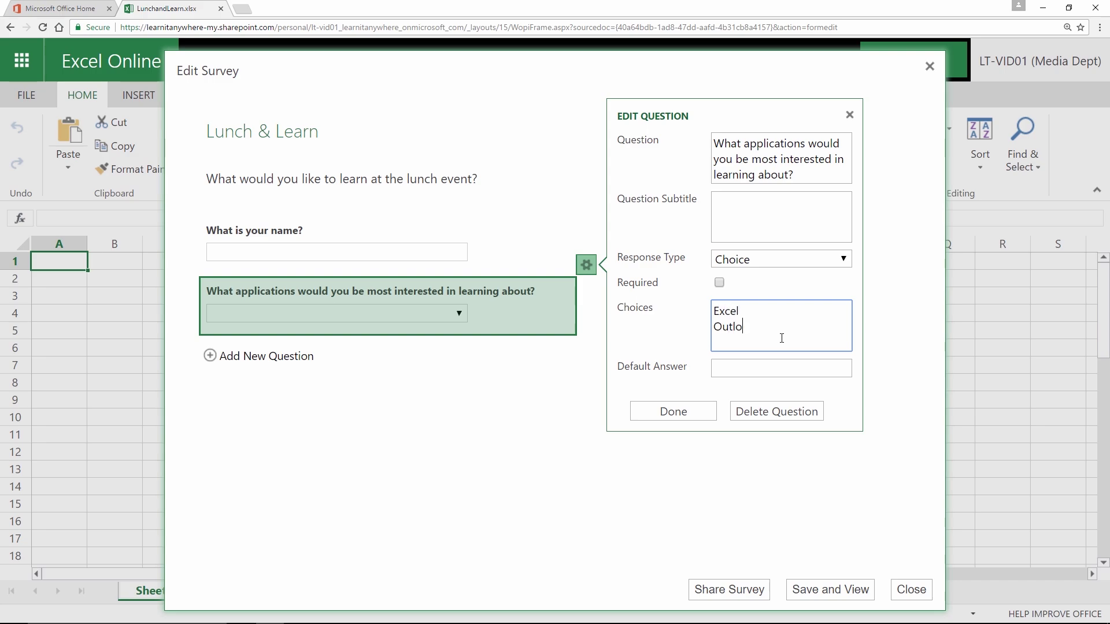
key(Return)
text(Teams)
key(Return)
text(Skype for Business)
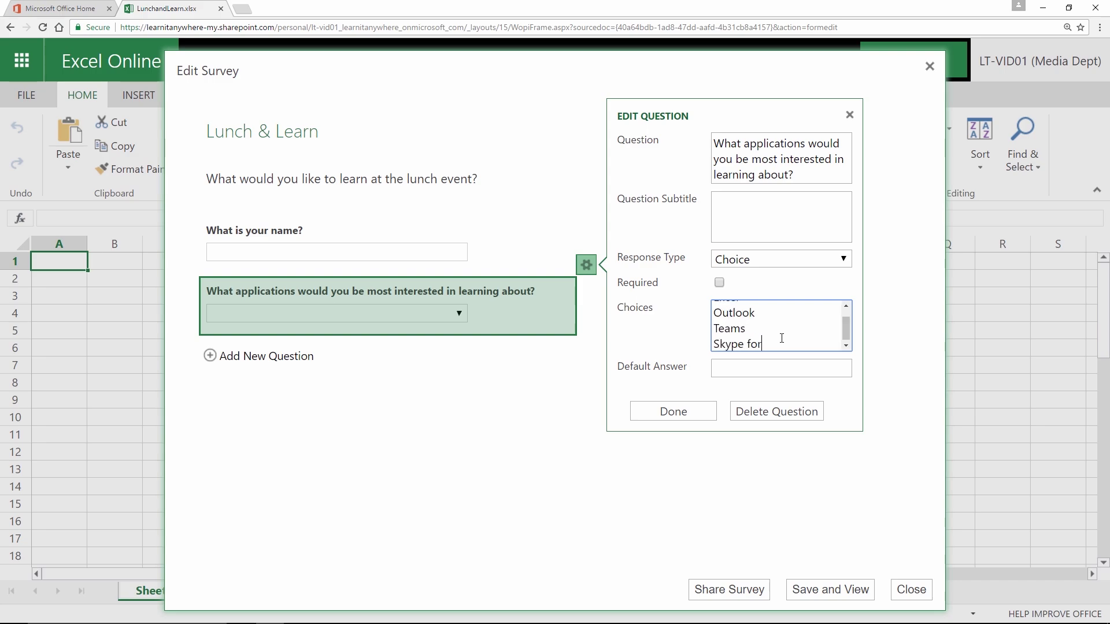
key(Return)
text(OneDrive for Business)
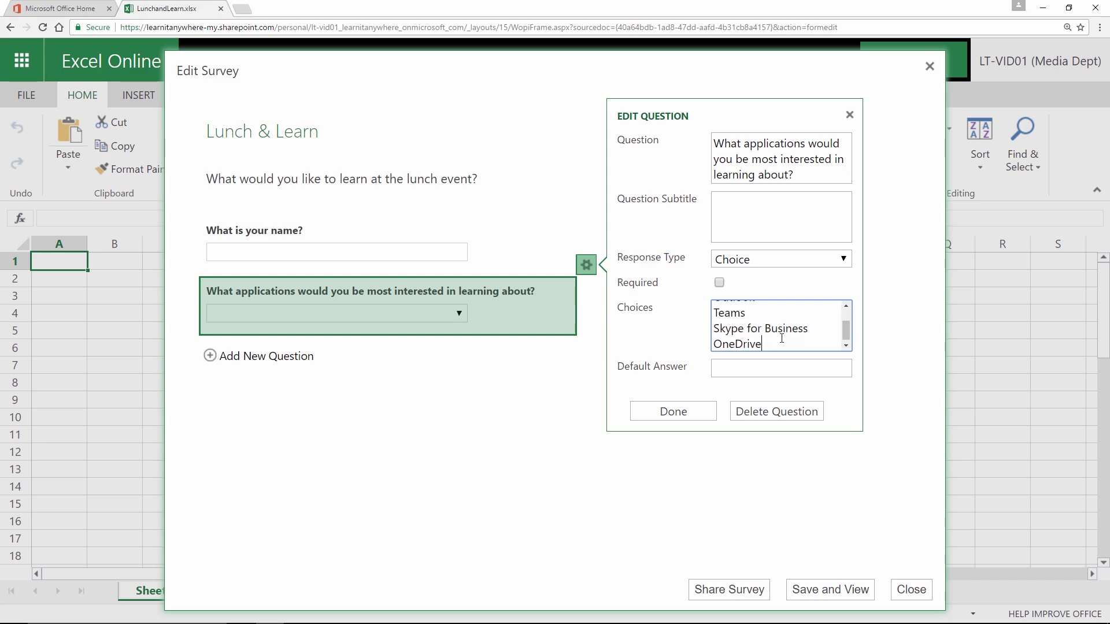
key(Return)
text(SharePoint)
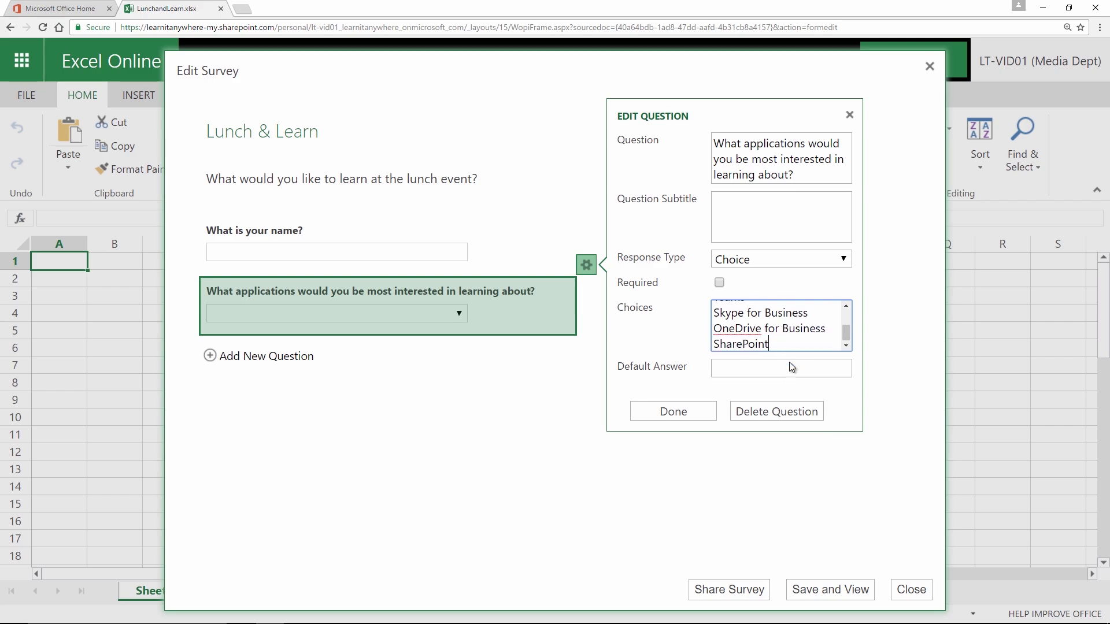
Step: Keep the question optional, append an 'Other' choice, and confirm the question
click(719, 283)
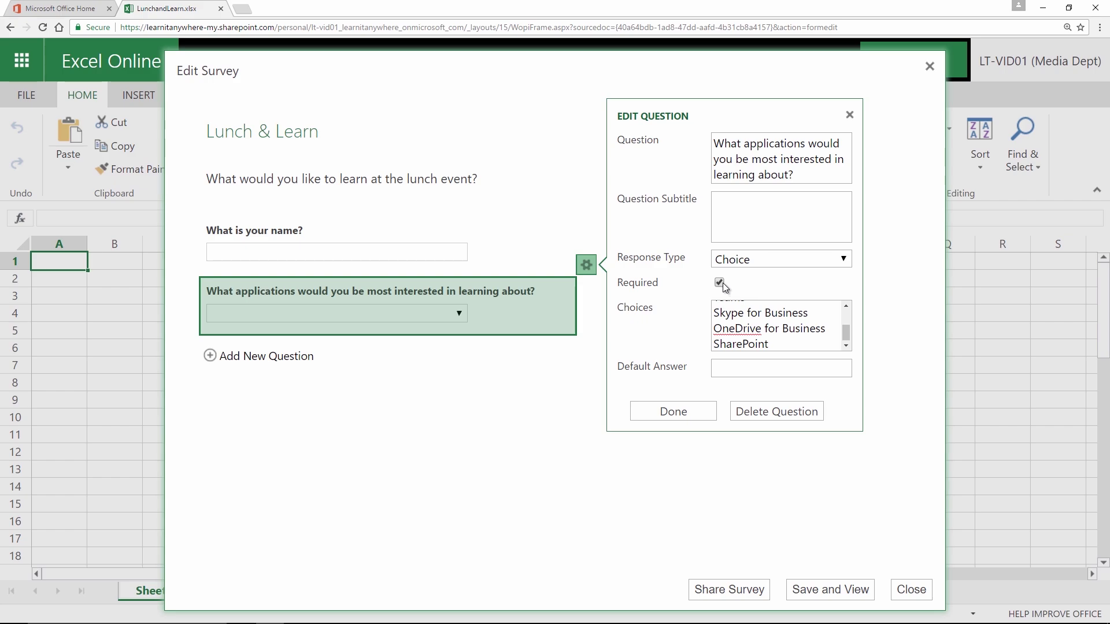
click(719, 283)
click(776, 344)
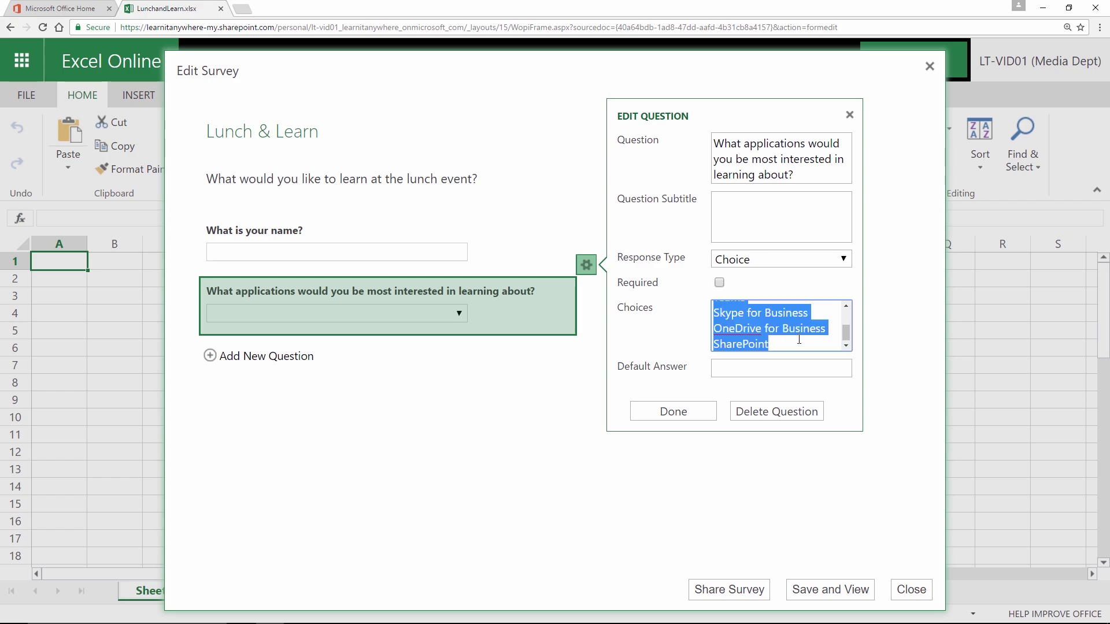
click(792, 342)
key(Return)
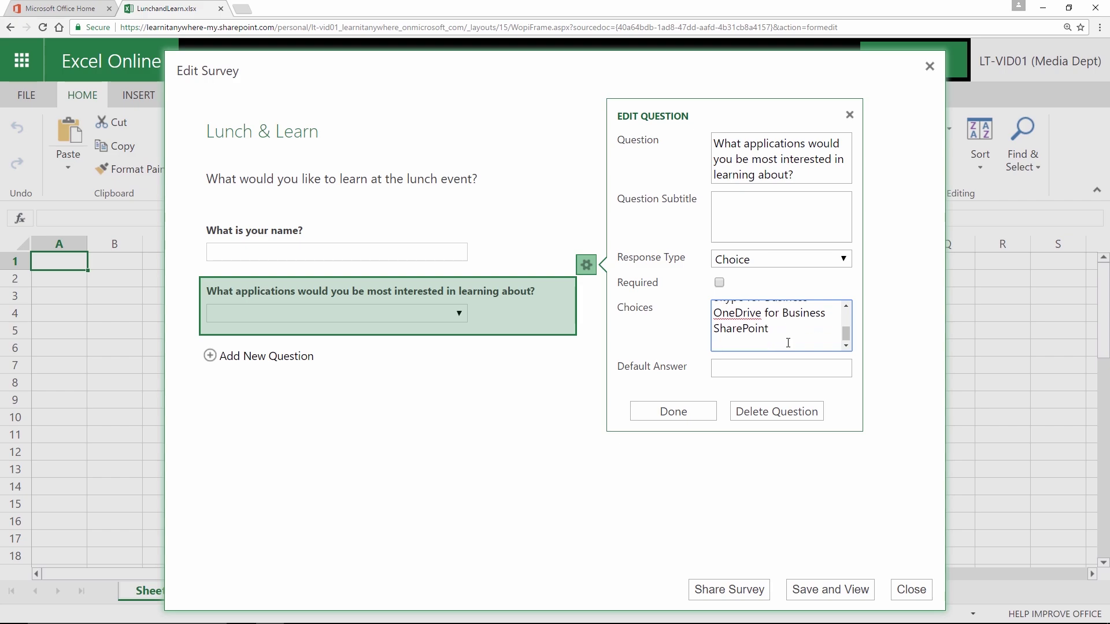
text(Other)
click(672, 413)
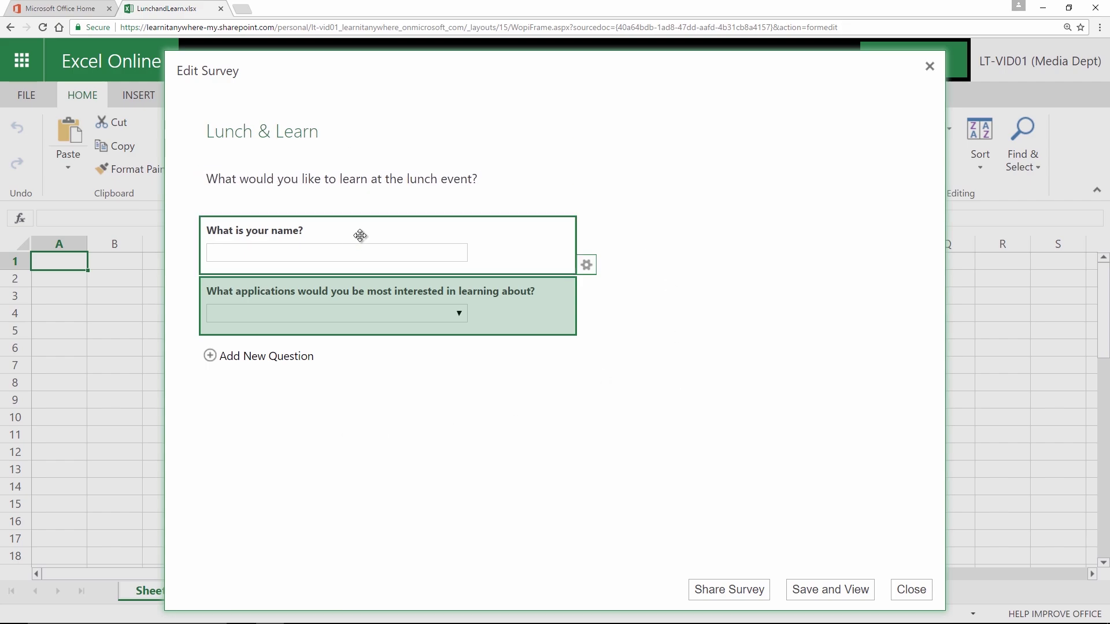
Step: Save the survey and check the applications dropdown choices in the respondent preview
click(815, 593)
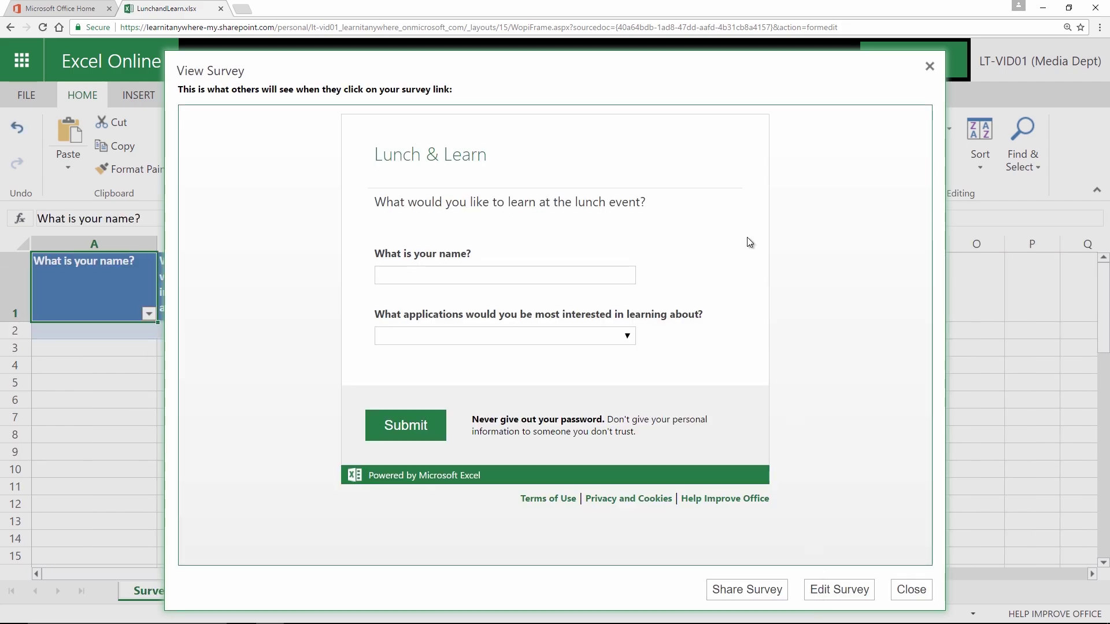
click(631, 341)
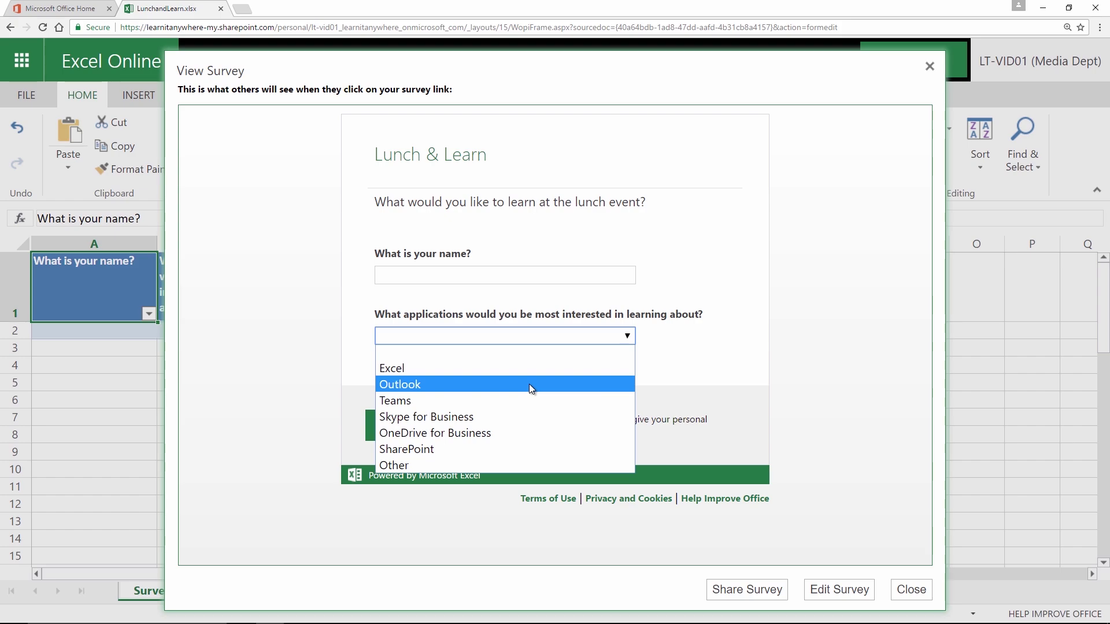
click(708, 388)
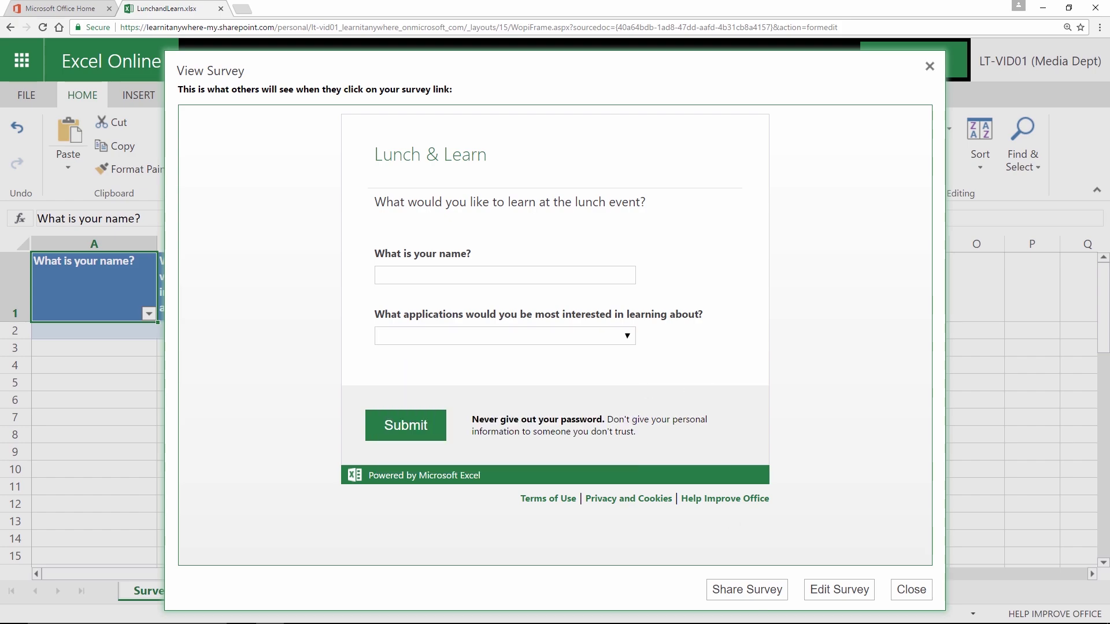
Step: Generate the survey's sharing link, close the dialog, and glance at the Survey dropdown options
click(747, 587)
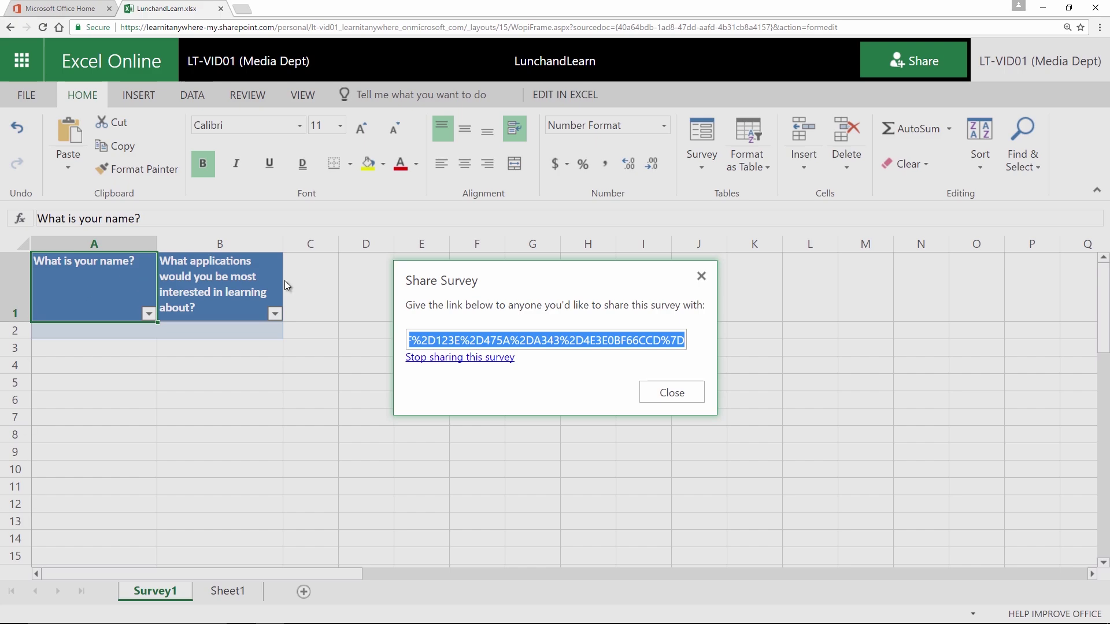
click(688, 394)
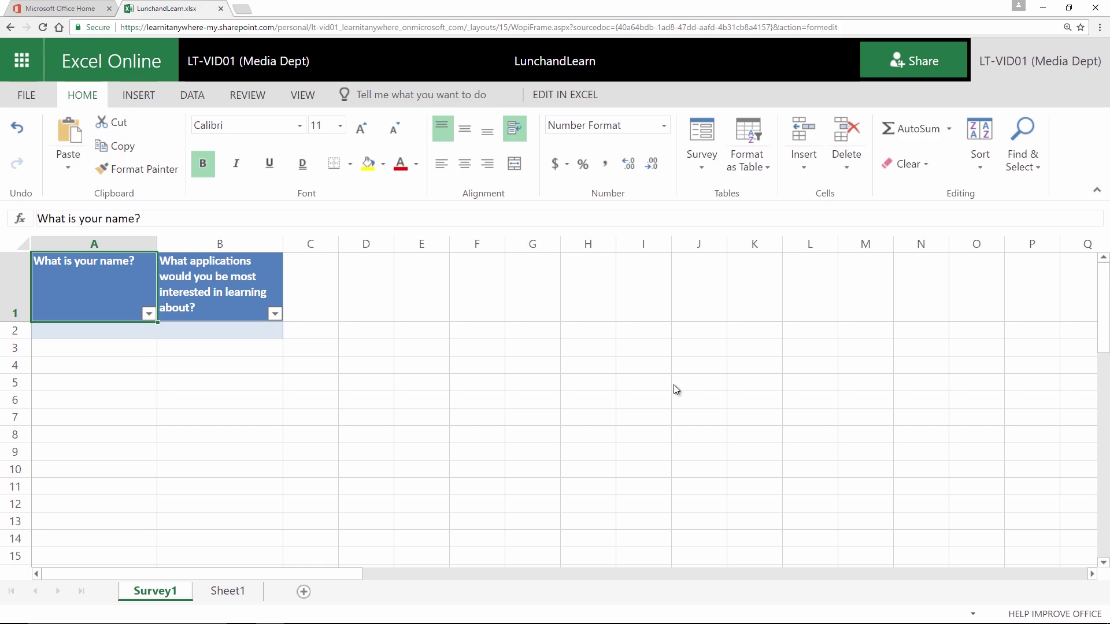
click(703, 164)
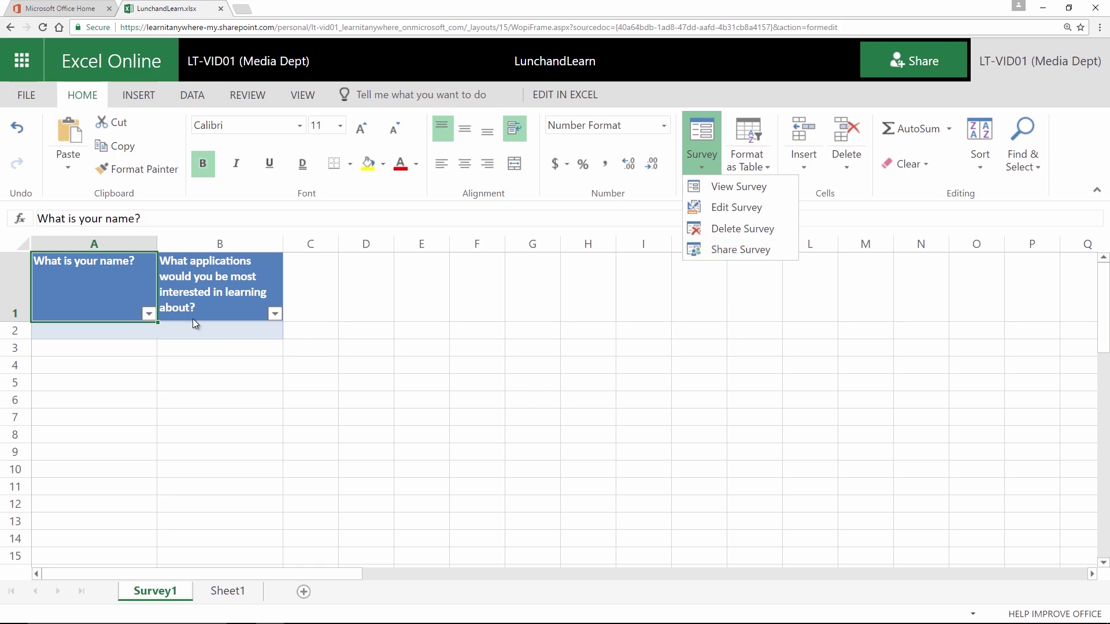
click(111, 331)
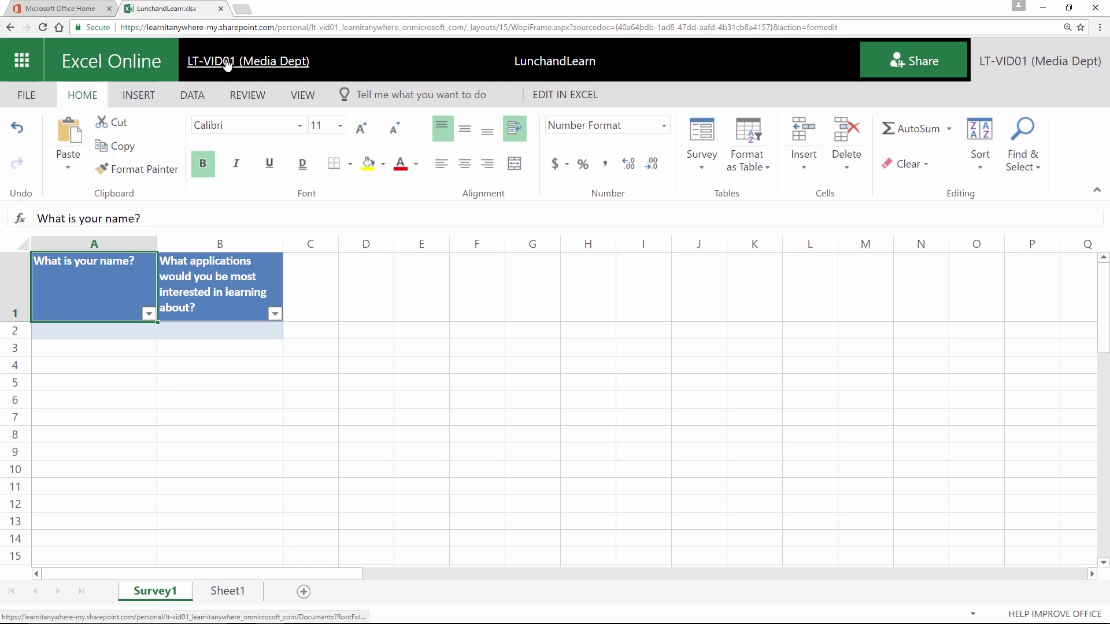
Step: Return to the OneDrive Files list showing LunchandLearn.xlsx, then go to the Office 365 home page
click(258, 66)
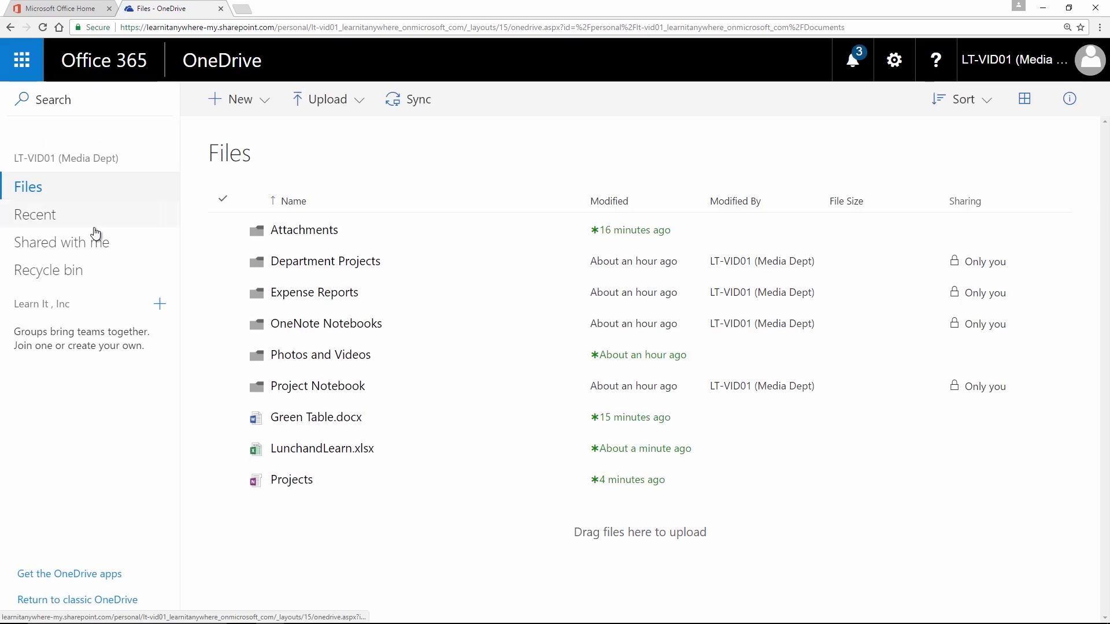
click(312, 456)
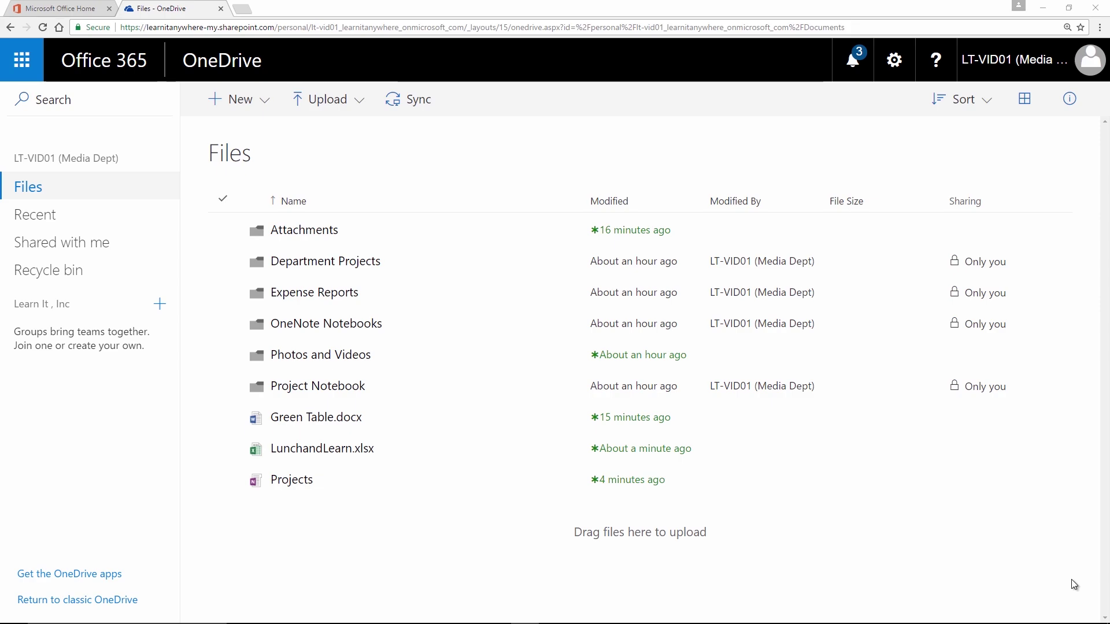
click(49, 9)
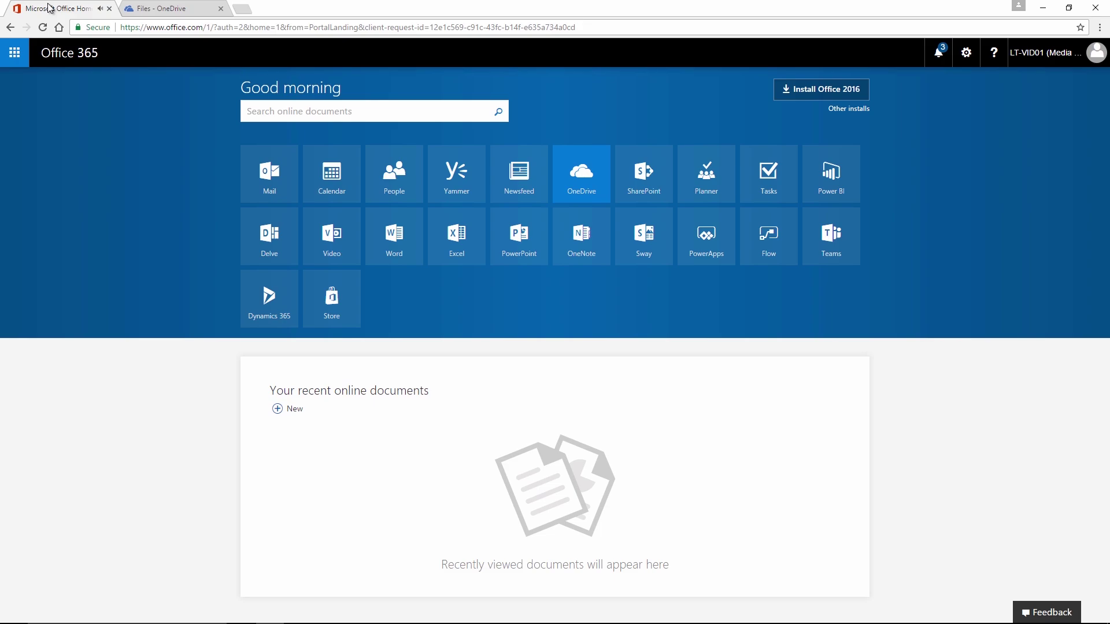
Step: Go back to the Files - OneDrive browser tab
click(171, 13)
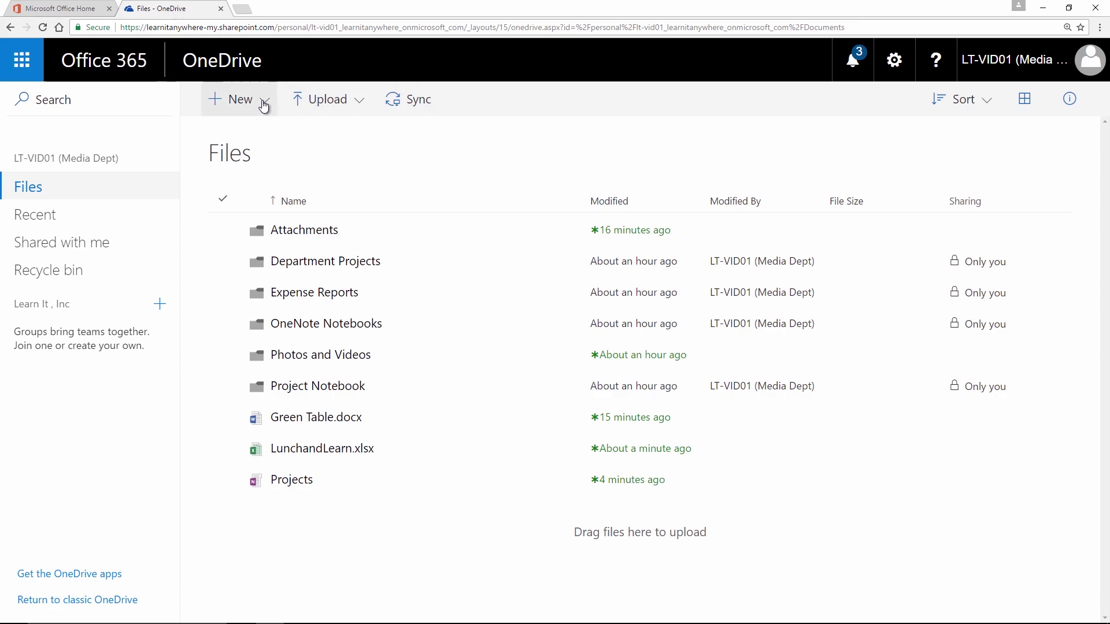
Step: Start Sync, launch the OneDrive app, and sign in with the work account password
click(415, 103)
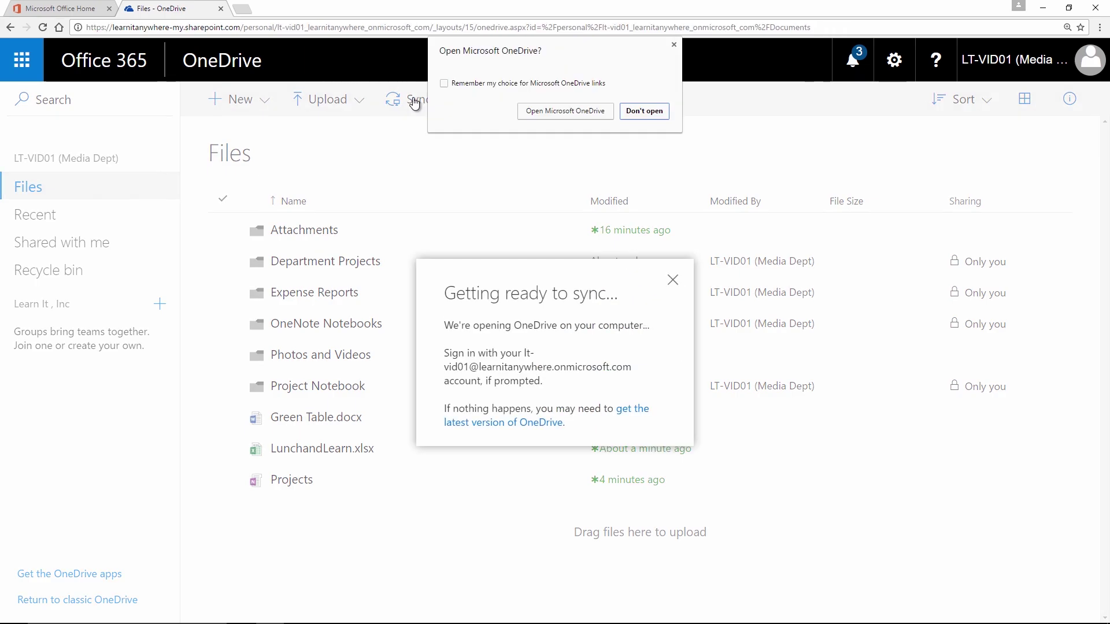
click(565, 111)
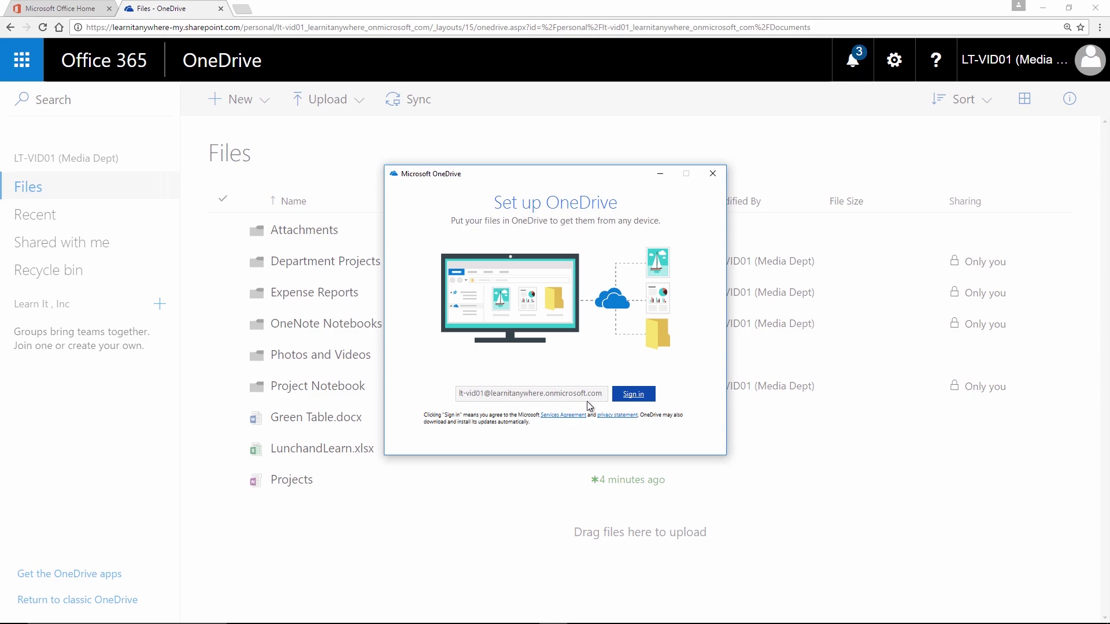
click(622, 398)
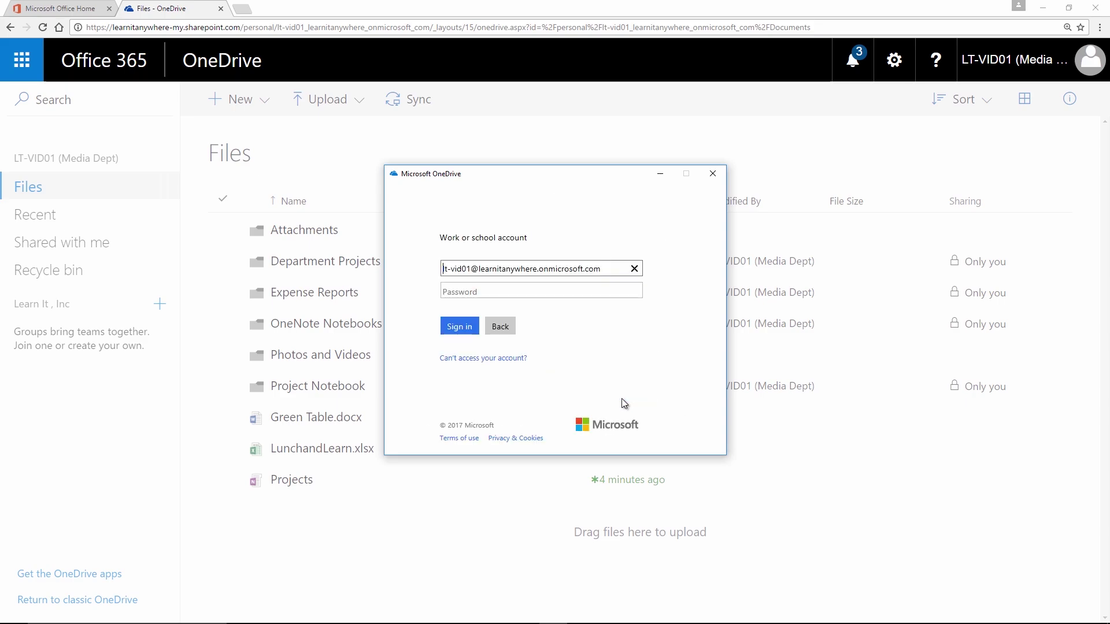
click(482, 294)
text(••••••)
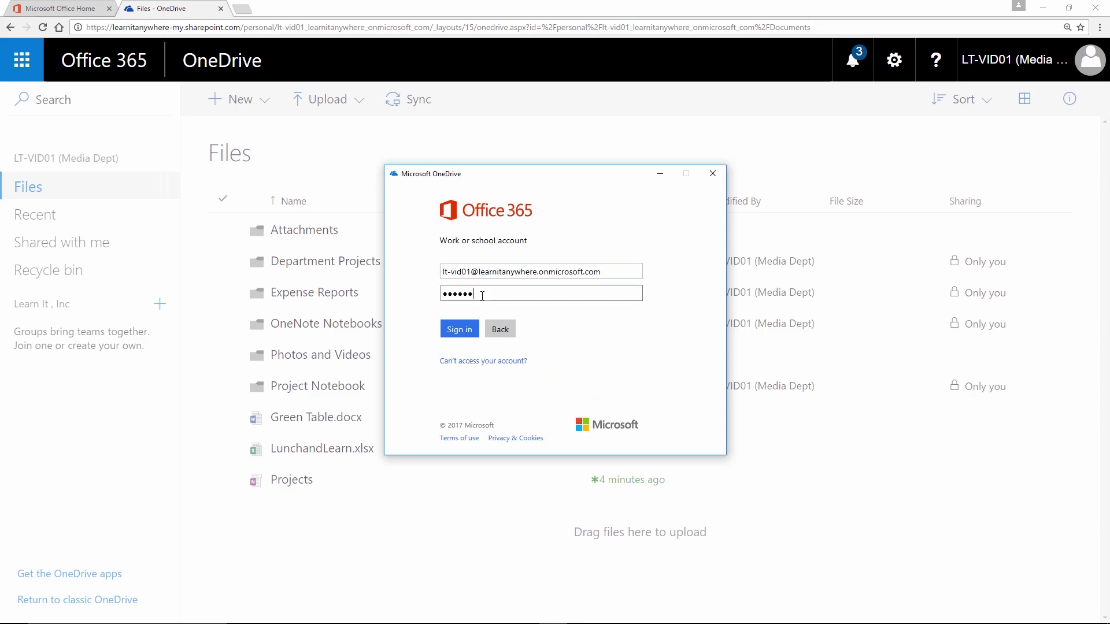
text(••)
click(454, 334)
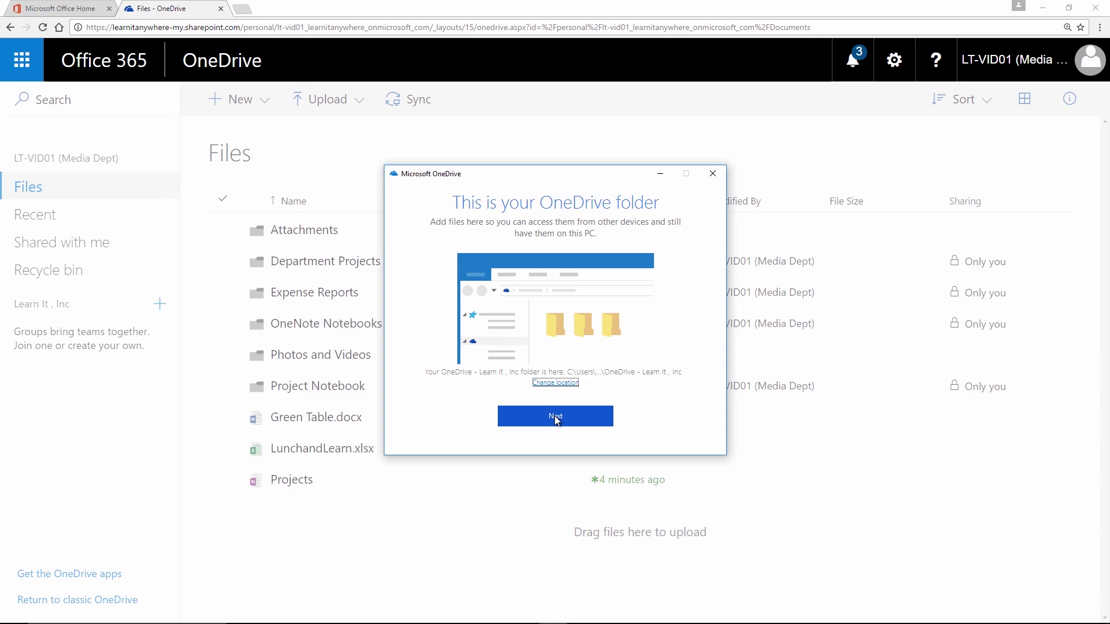
Step: Accept the default OneDrive folder location, sync all files and folders, and finish setup
click(556, 417)
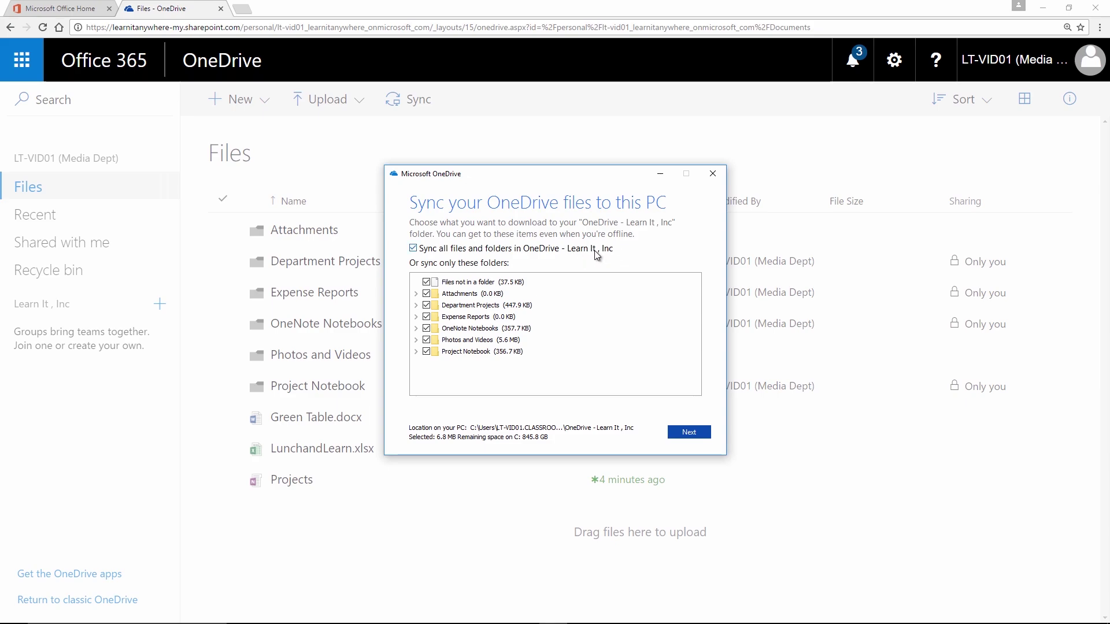
click(682, 428)
click(589, 417)
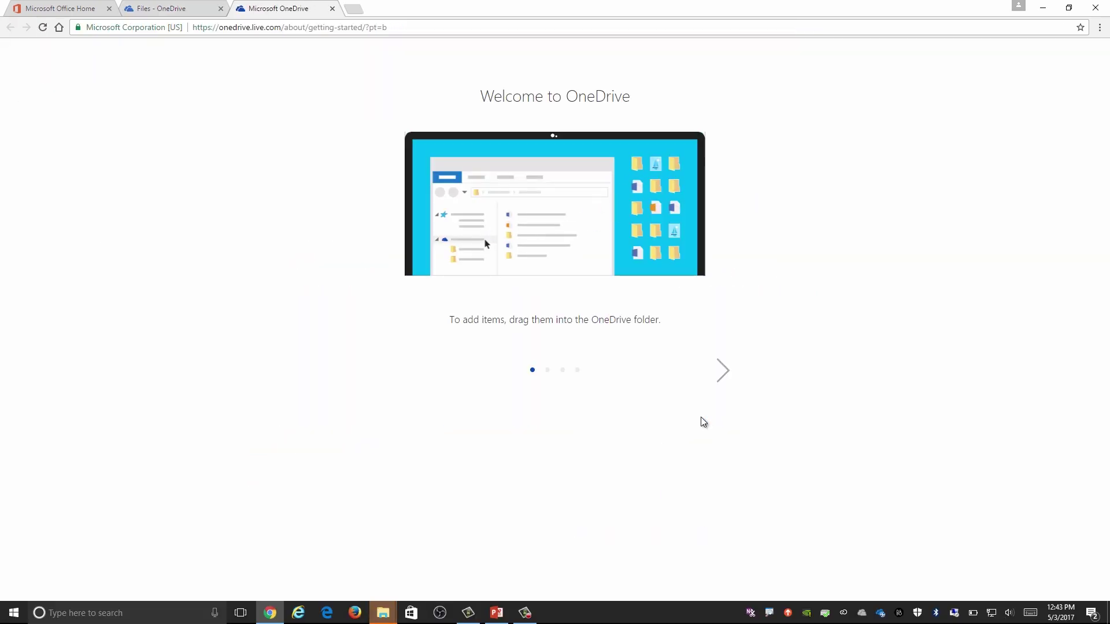
Step: In File Explorer, open and expand OneDrive - Learn It, Inc and Quick access, then launch Excel
mouse_move(383, 613)
click(412, 574)
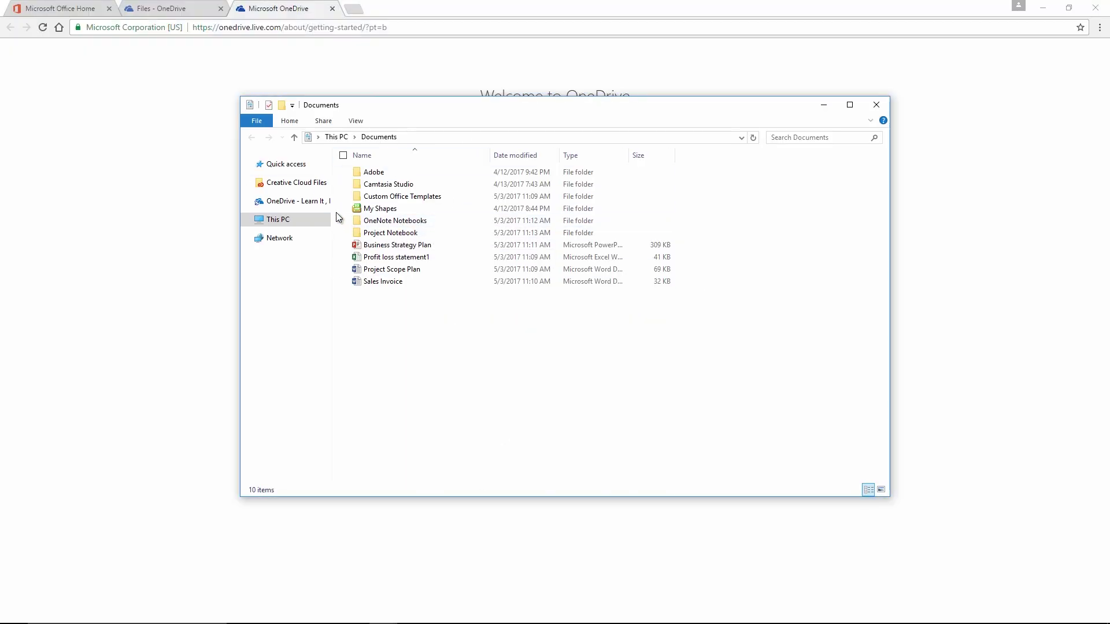
drag(332, 209, 382, 209)
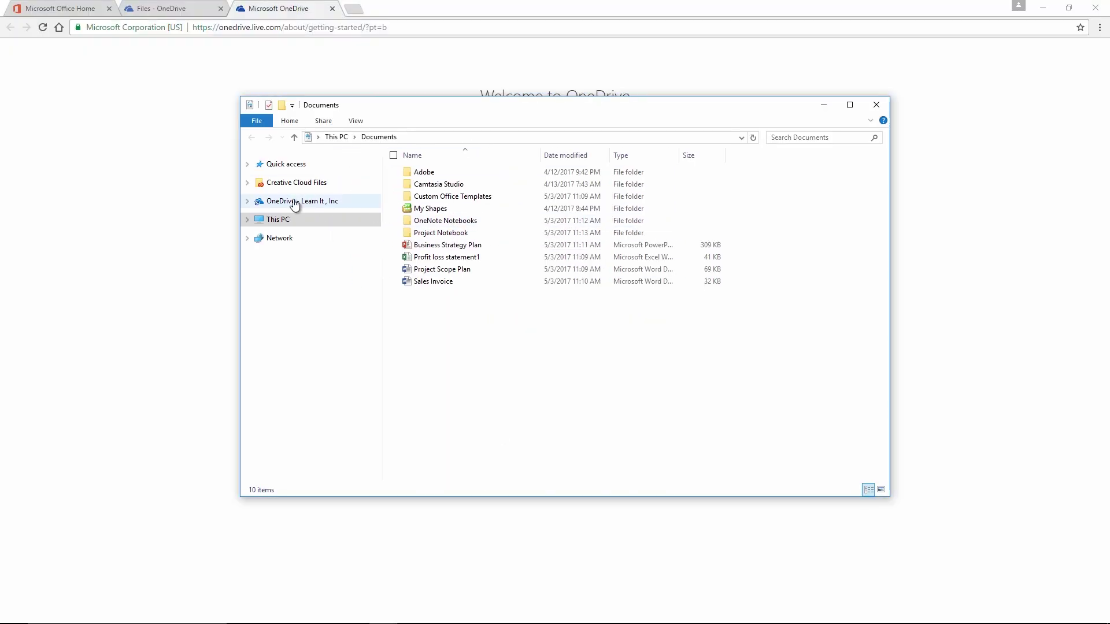
click(295, 202)
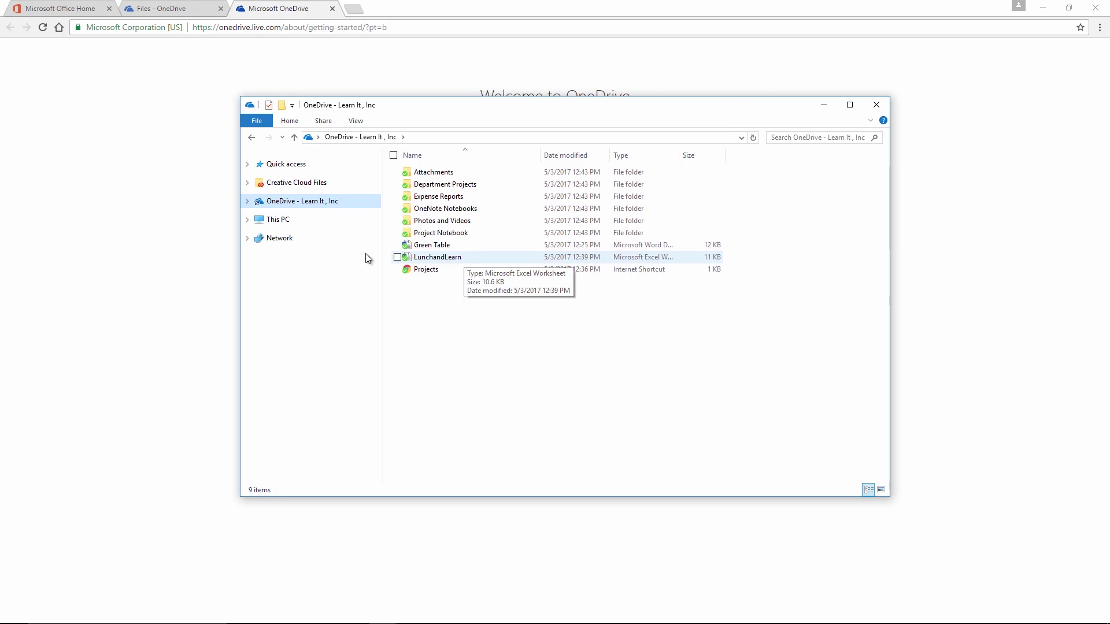
click(247, 201)
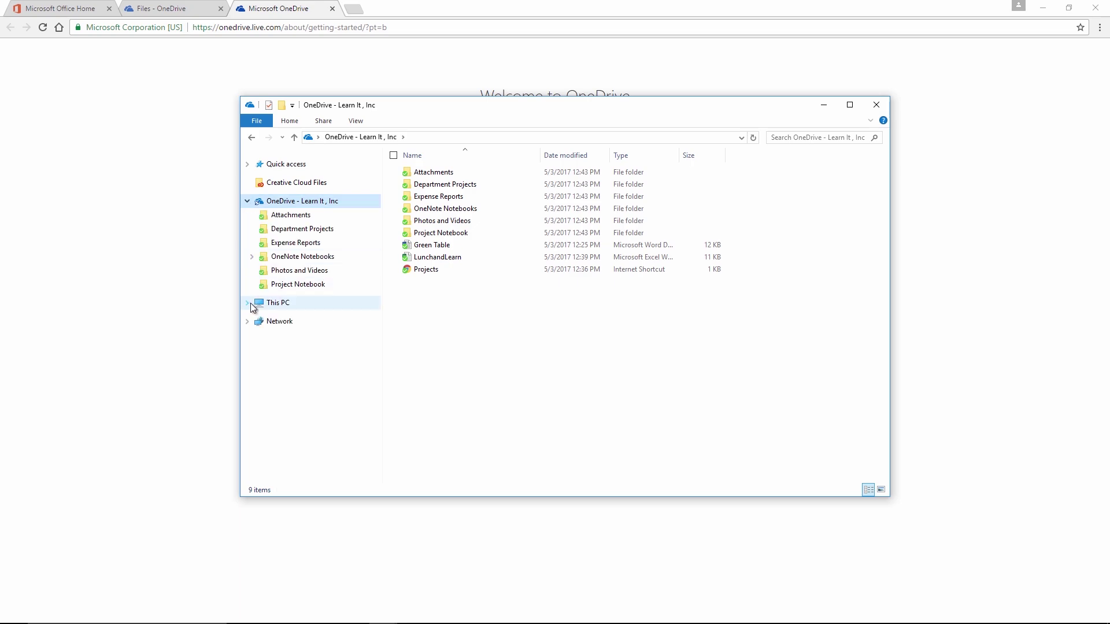
click(248, 165)
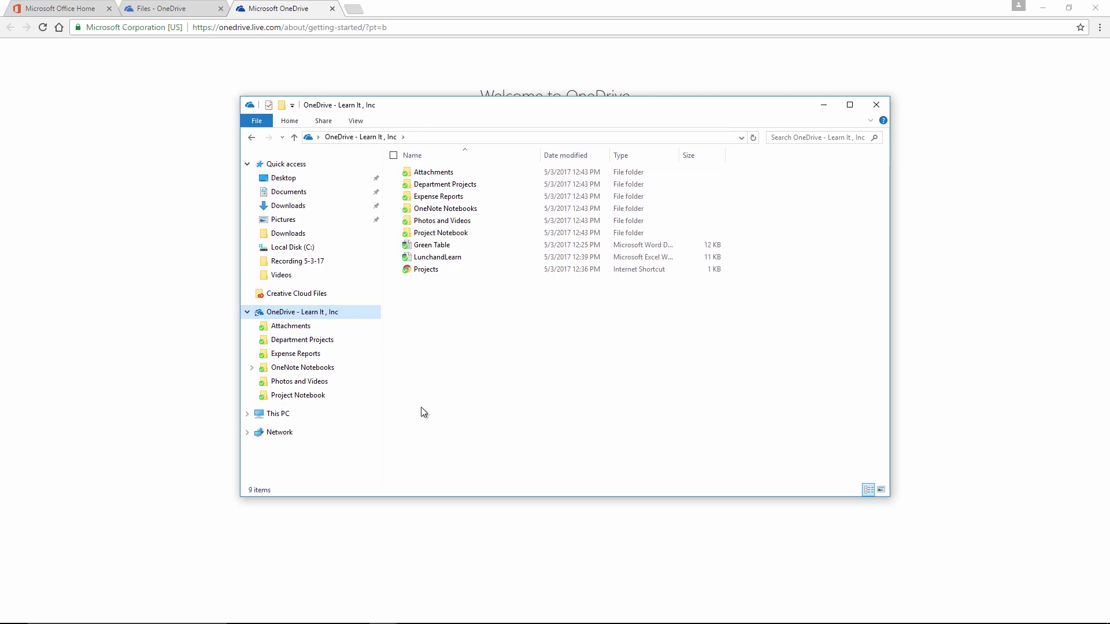
mouse_move(267, 617)
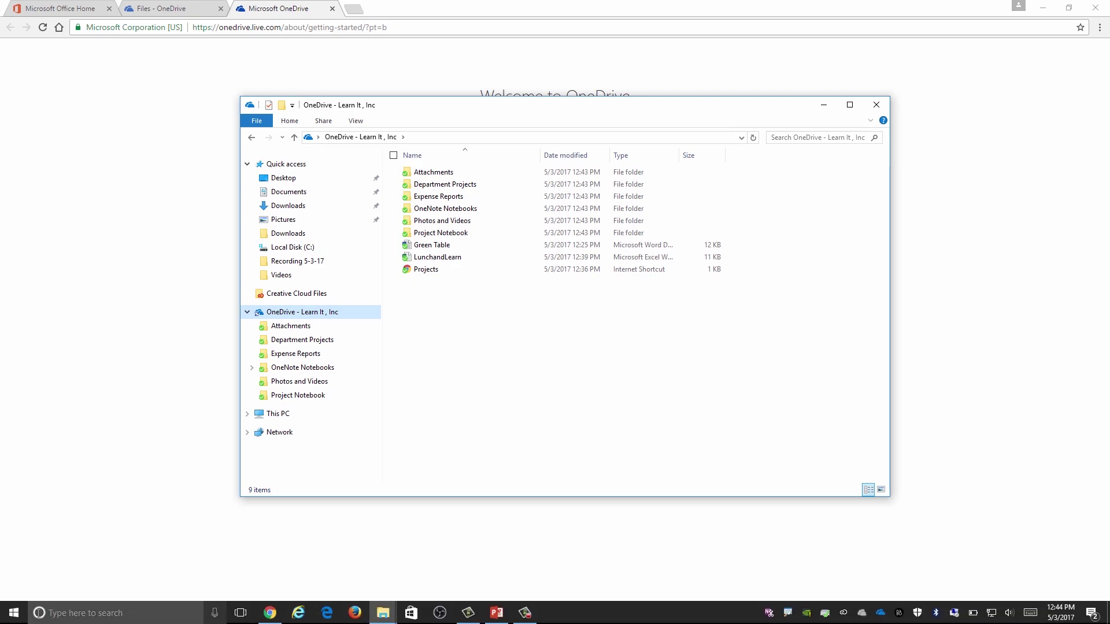
click(13, 613)
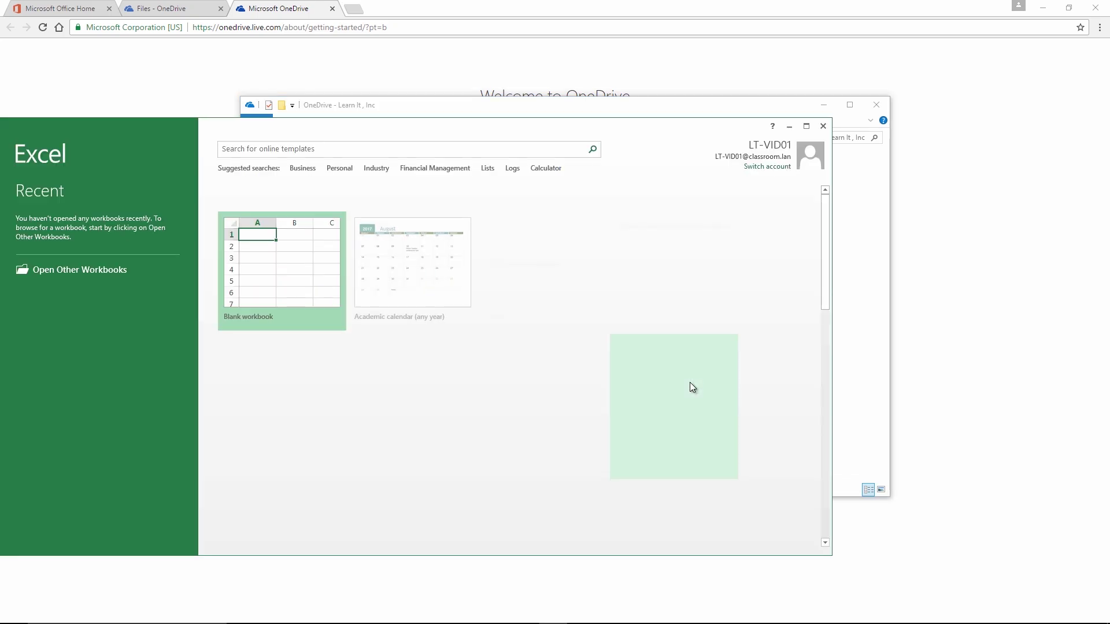
Step: Save a blank workbook as 'Budget Q1 2017' via Browse in OneDrive - Learn It, Inc, then close Excel
click(278, 270)
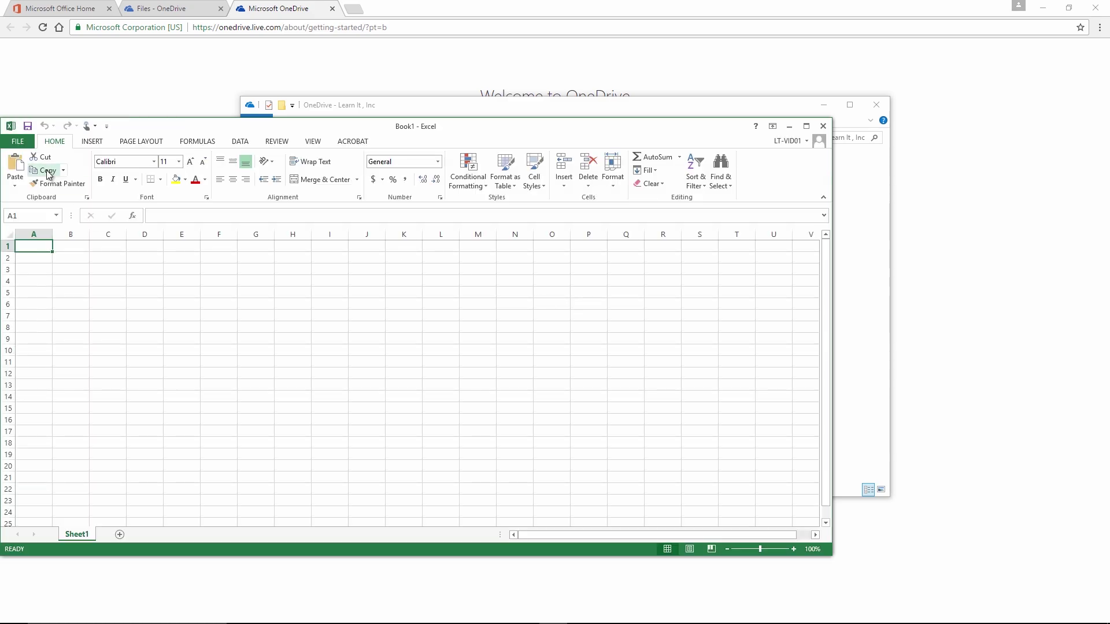
click(20, 142)
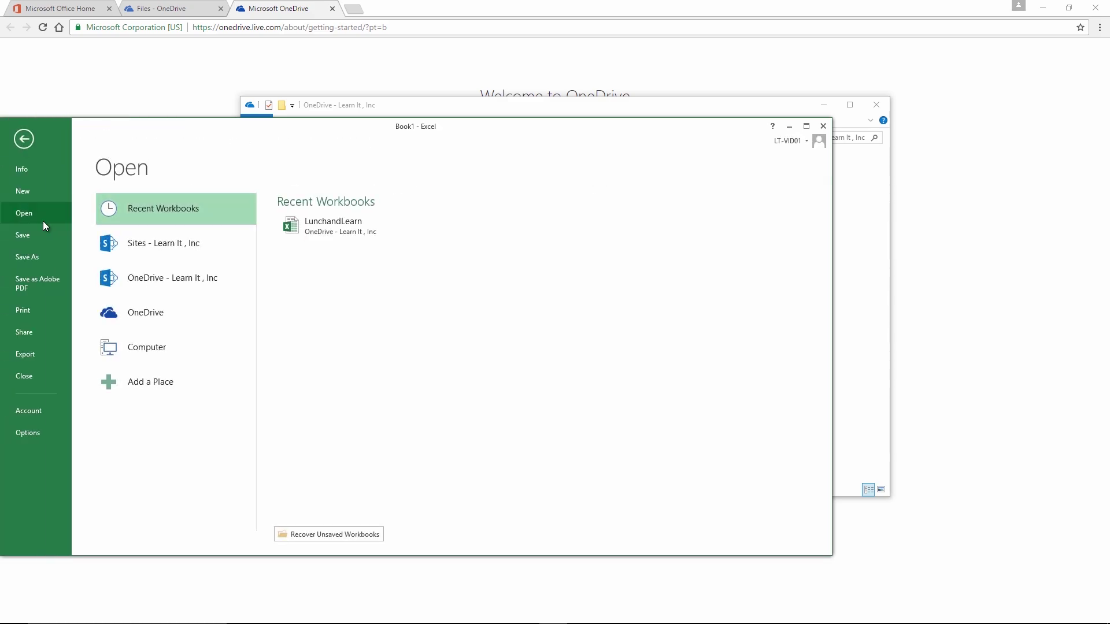
click(44, 259)
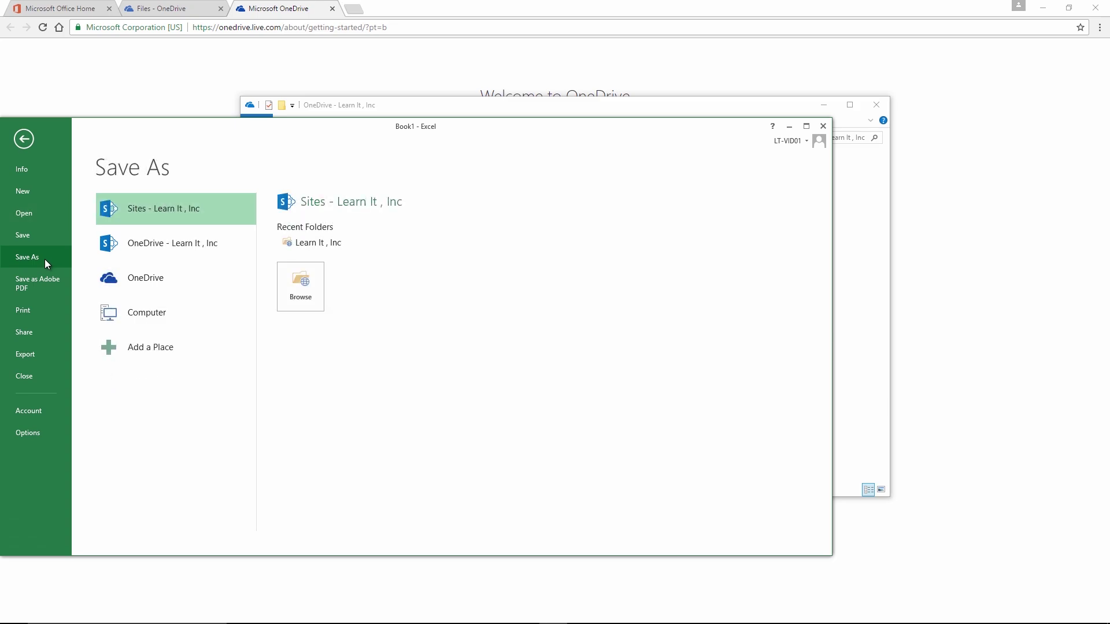
click(130, 243)
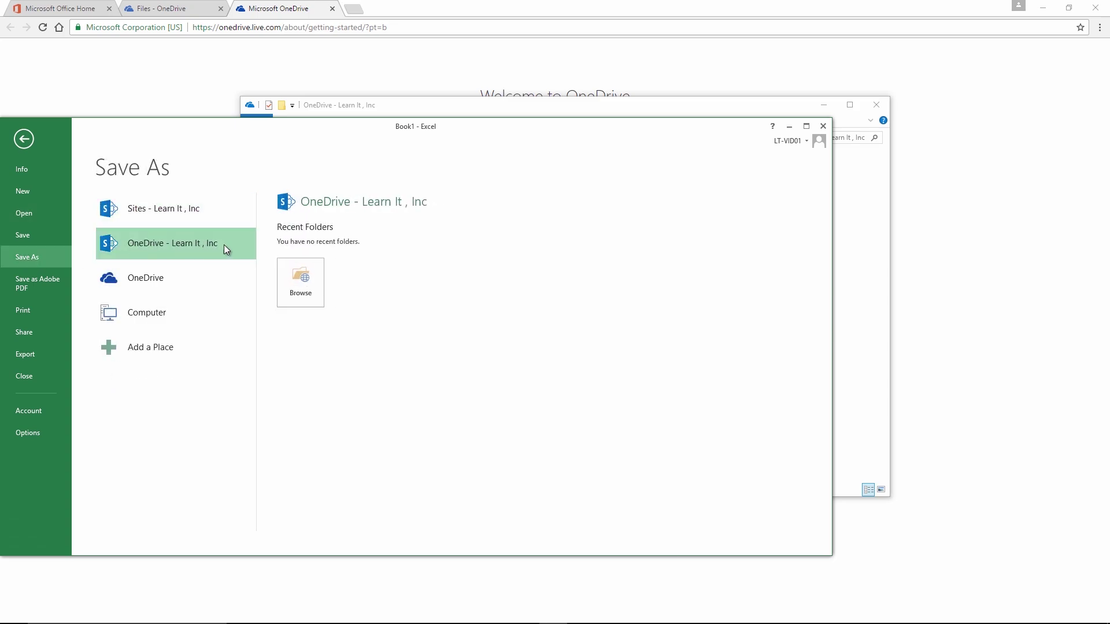
click(292, 279)
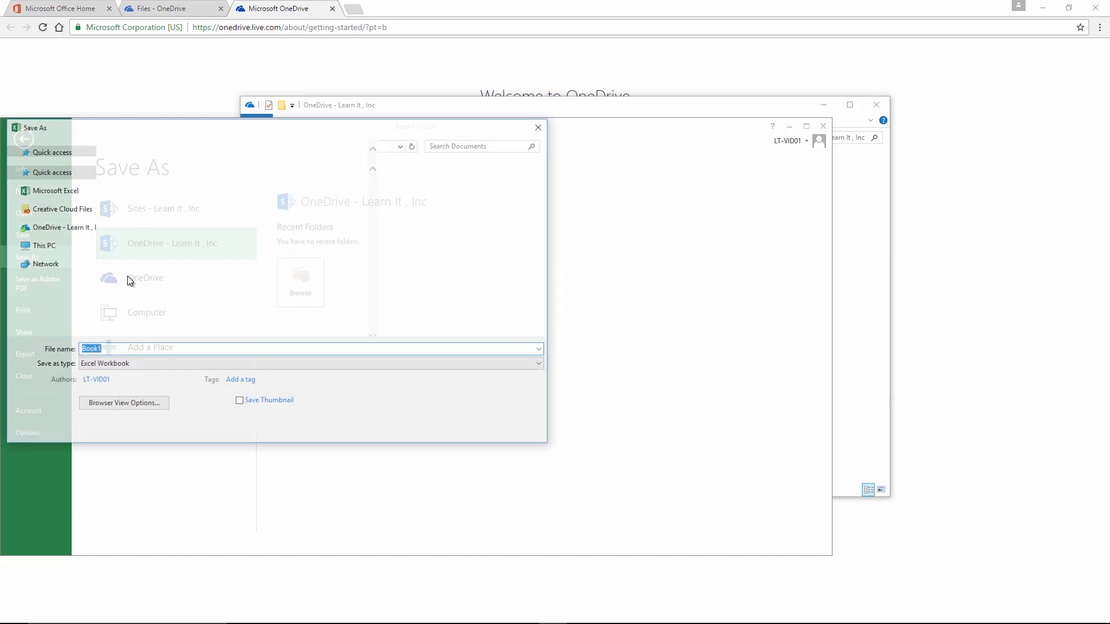
drag(223, 128, 465, 130)
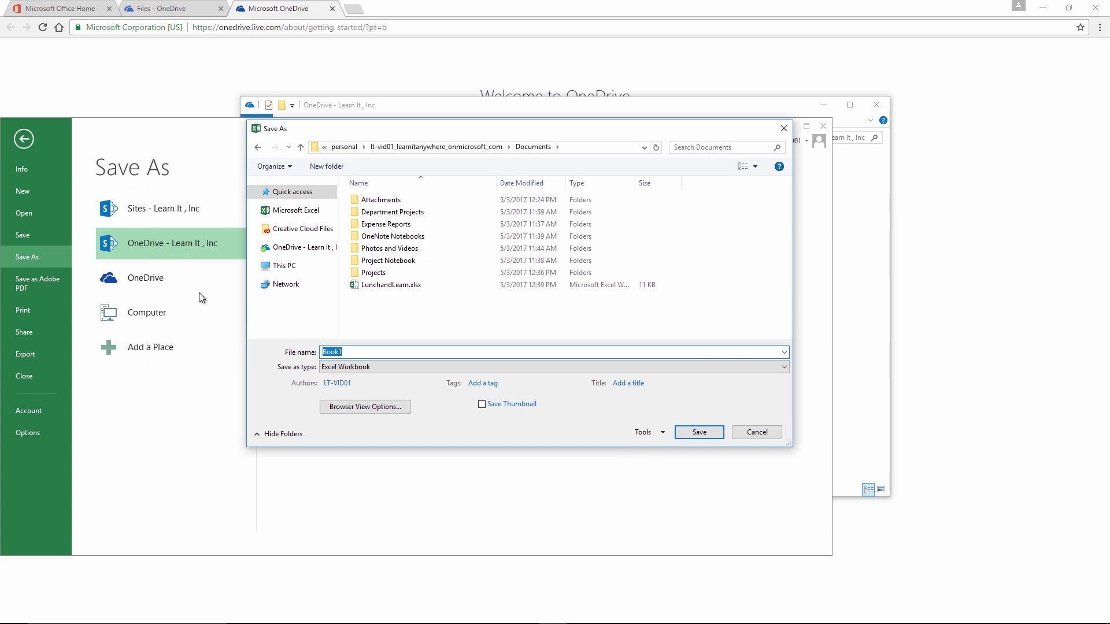
text(Budget Q1 2017)
click(711, 433)
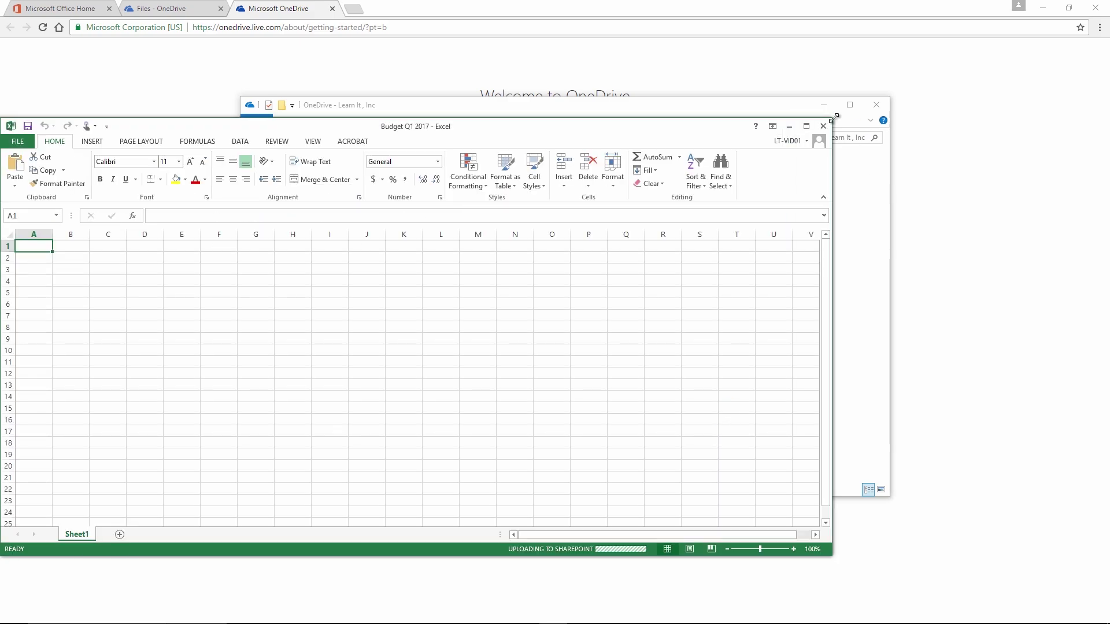
click(829, 127)
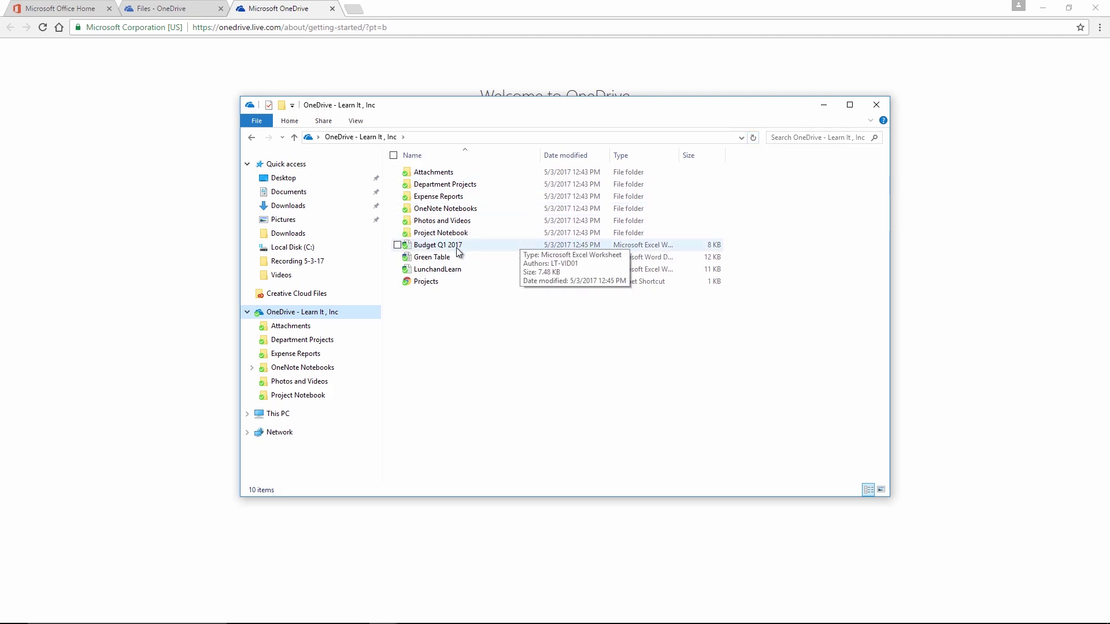
Step: Close the OneDrive folder, welcome page and sync message, then reload Files and select Budget Q1 2017.xlsx
click(876, 105)
click(330, 9)
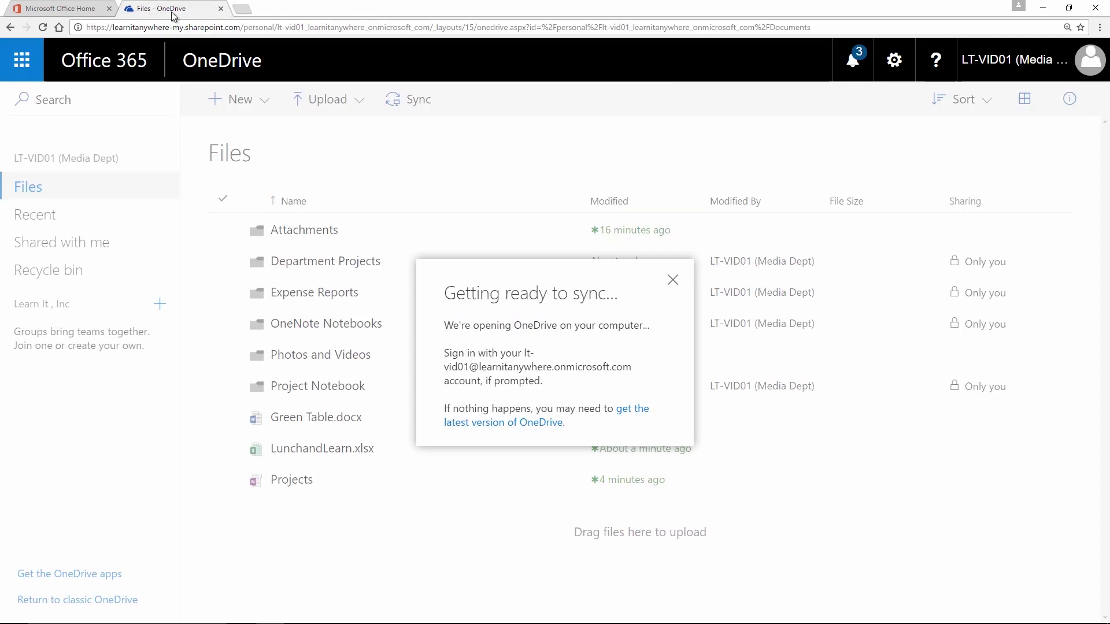
click(672, 281)
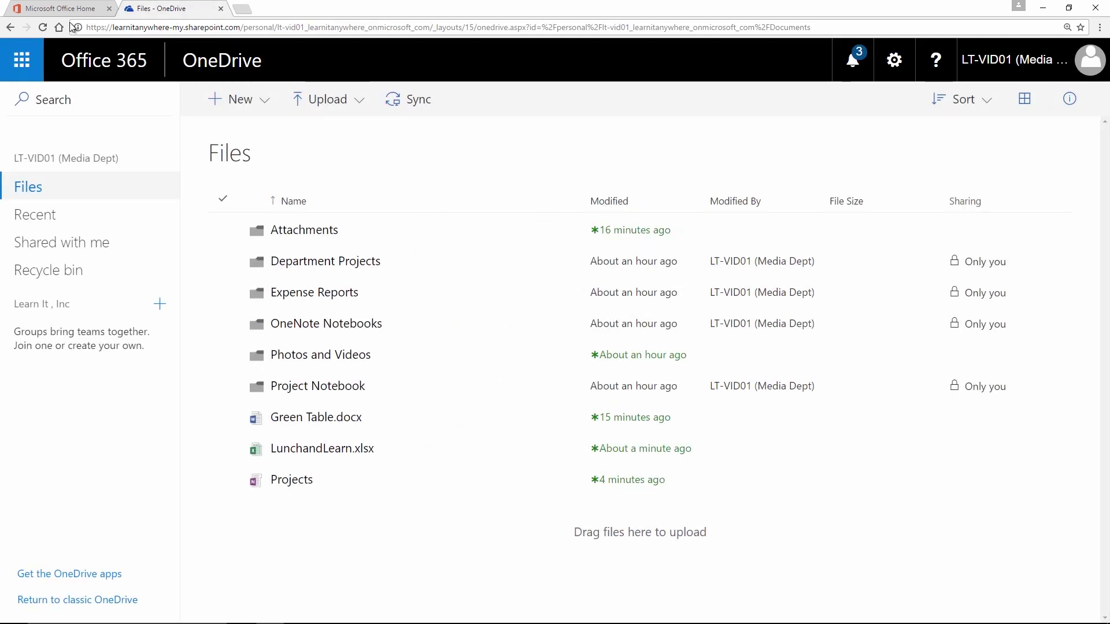
click(43, 28)
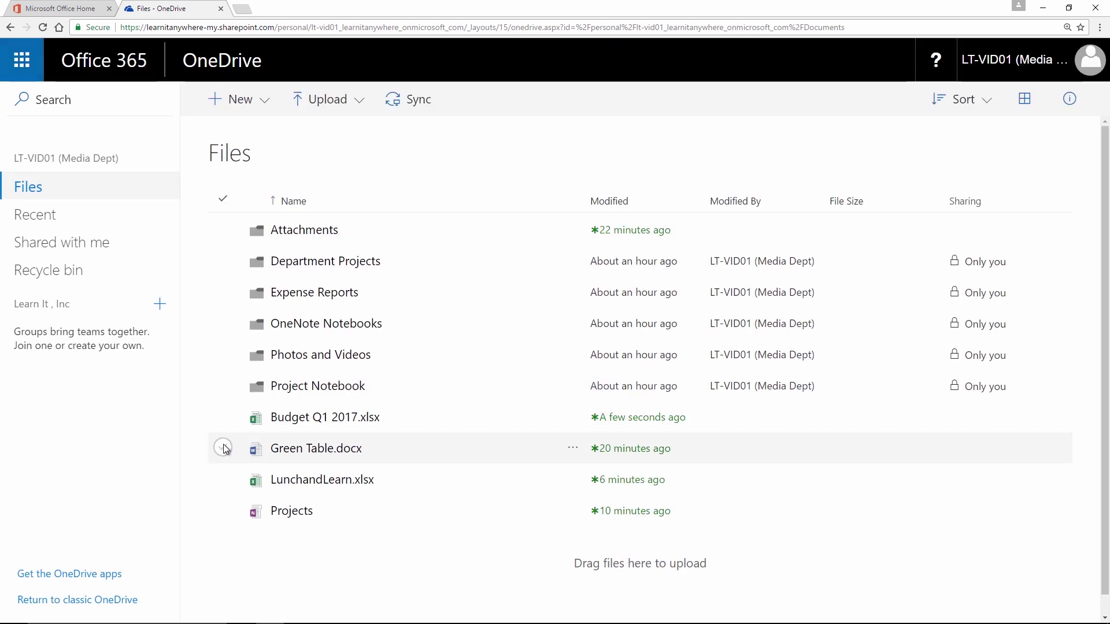
click(223, 417)
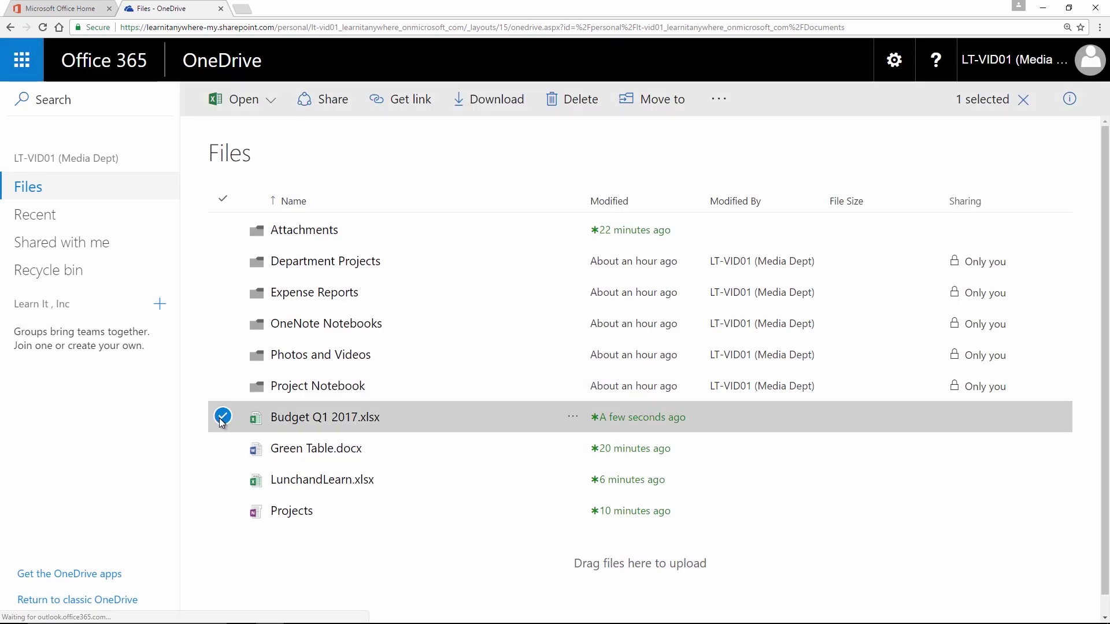
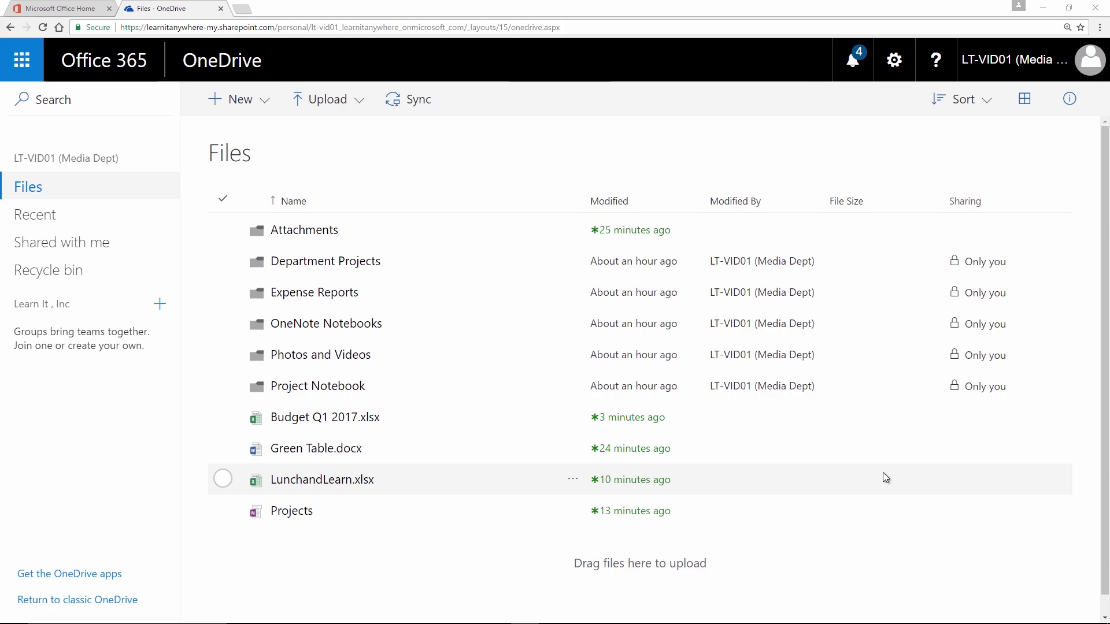
Step: Check Budget Q1 2017.xlsx's details, then open it in Excel Online and show its editing options
click(223, 417)
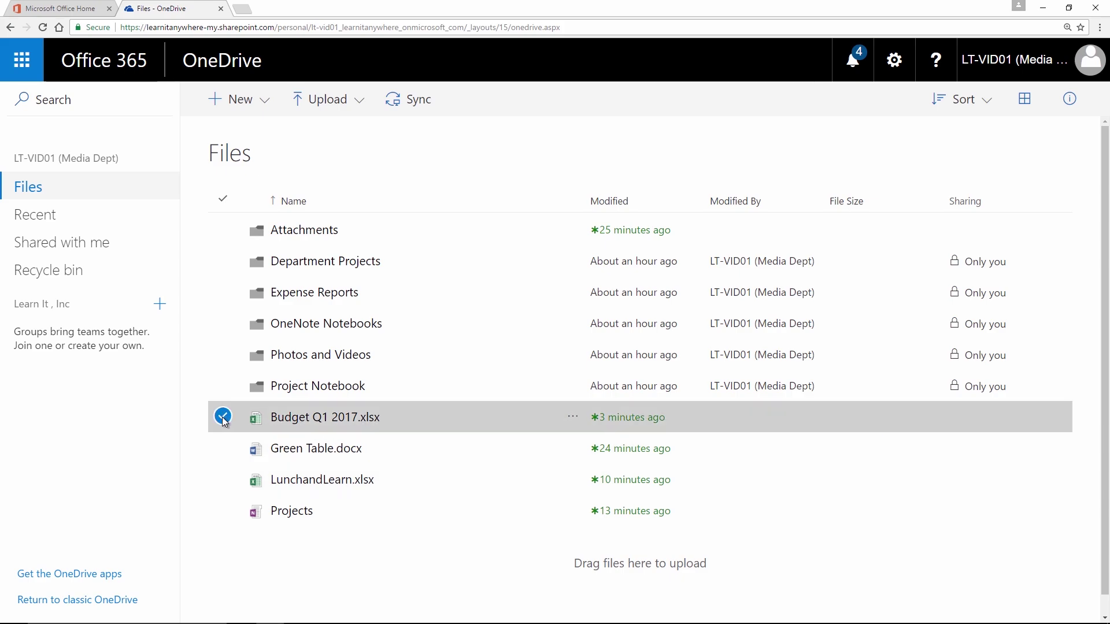
click(1055, 102)
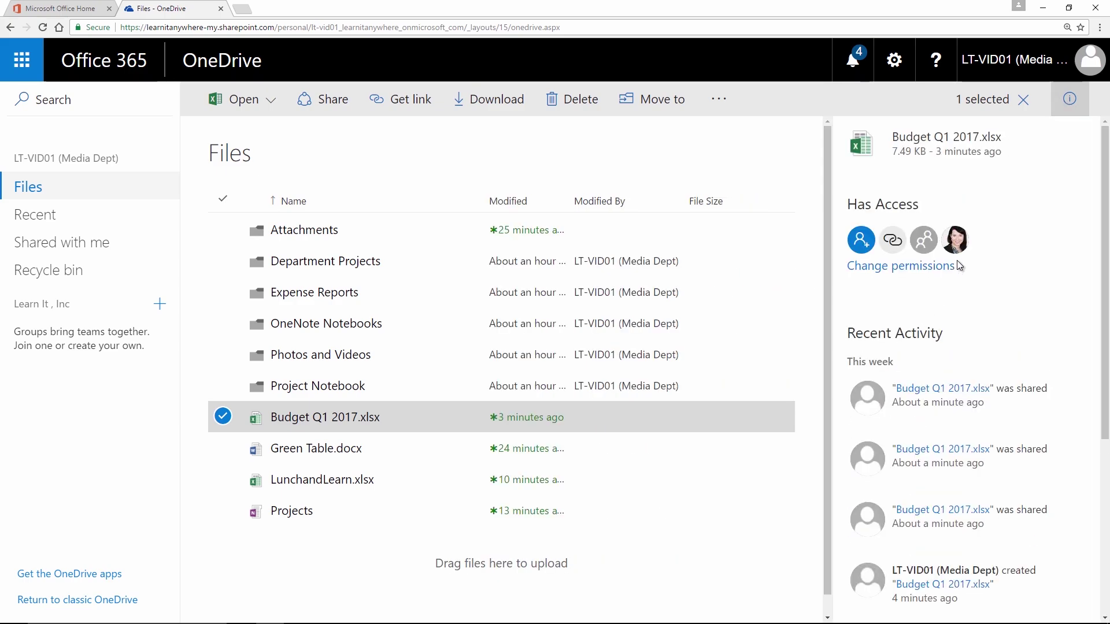
mouse_move(953, 254)
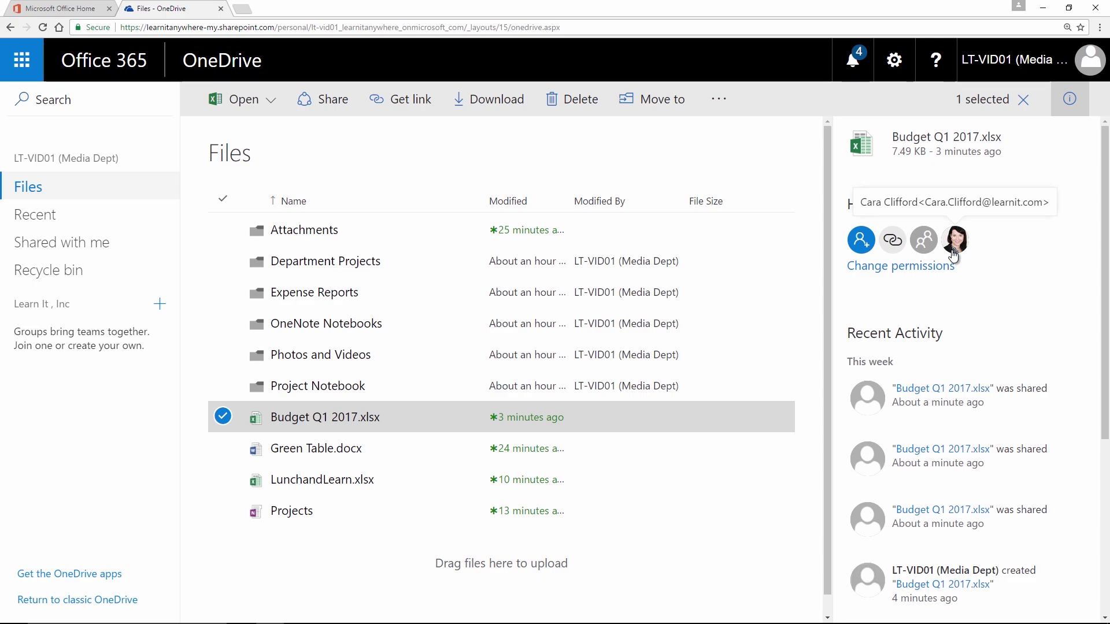
click(1069, 99)
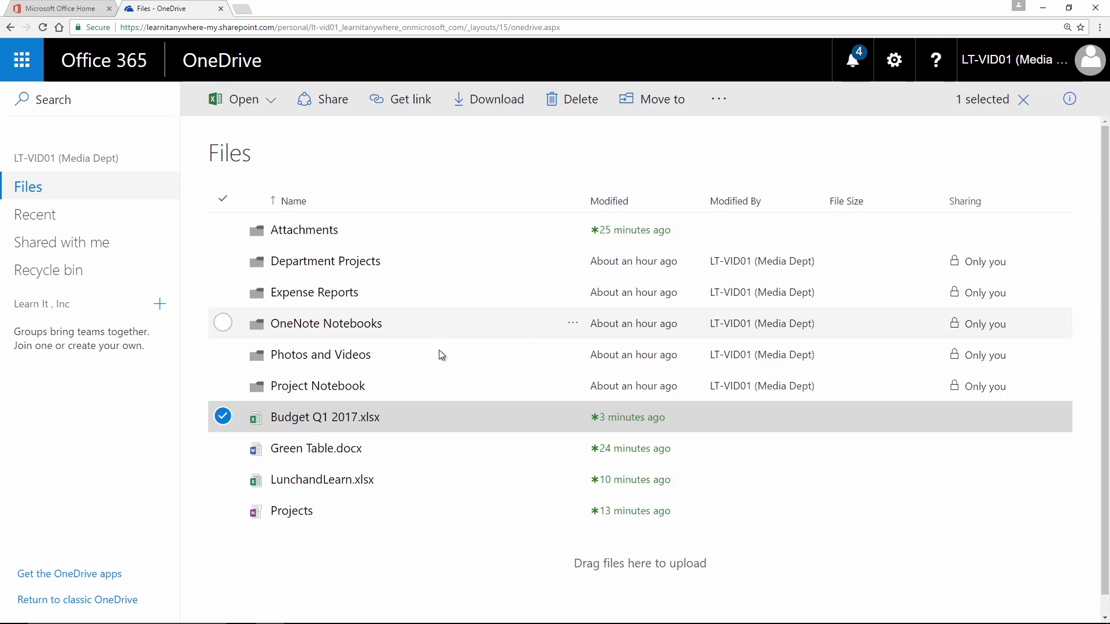
click(338, 418)
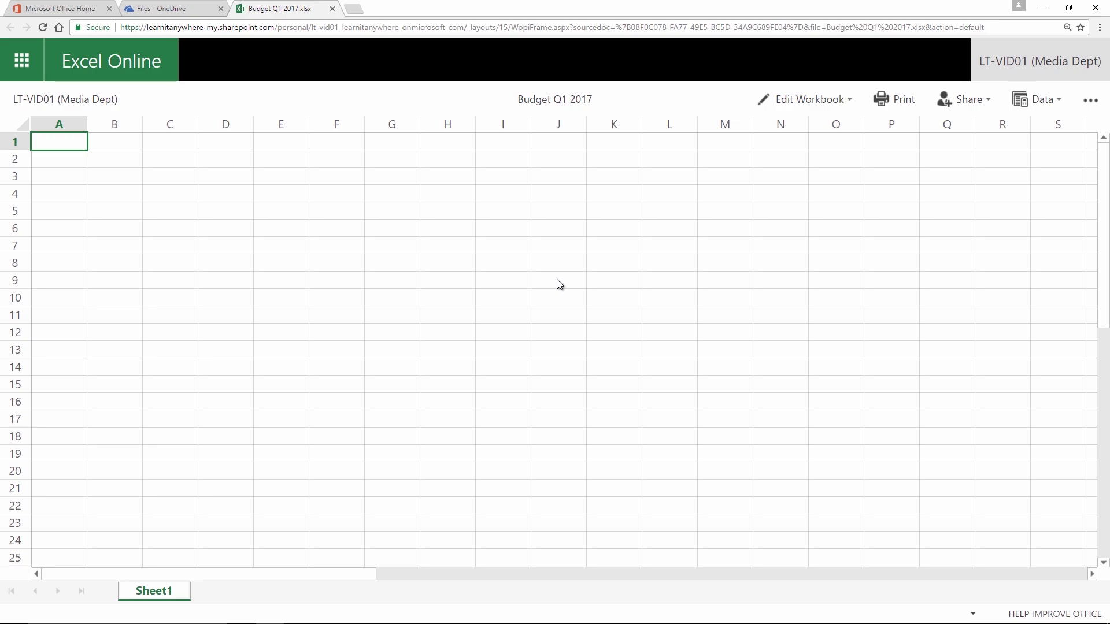
click(819, 105)
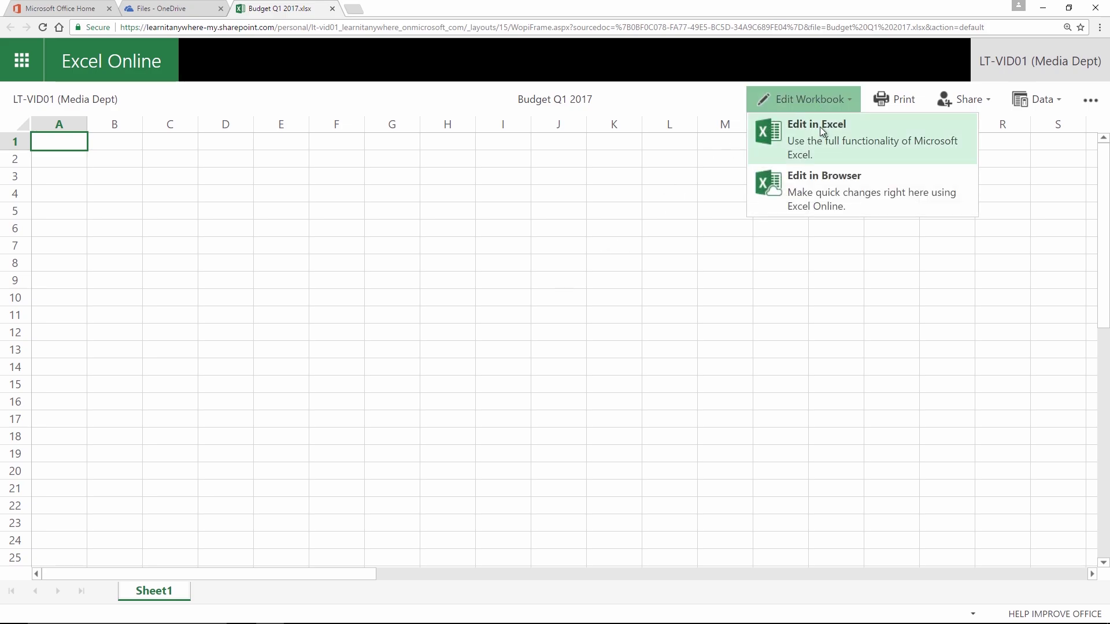
Step: Switch to browser editing and enter a person's name in A2 and 5/3/17 in B2
click(827, 197)
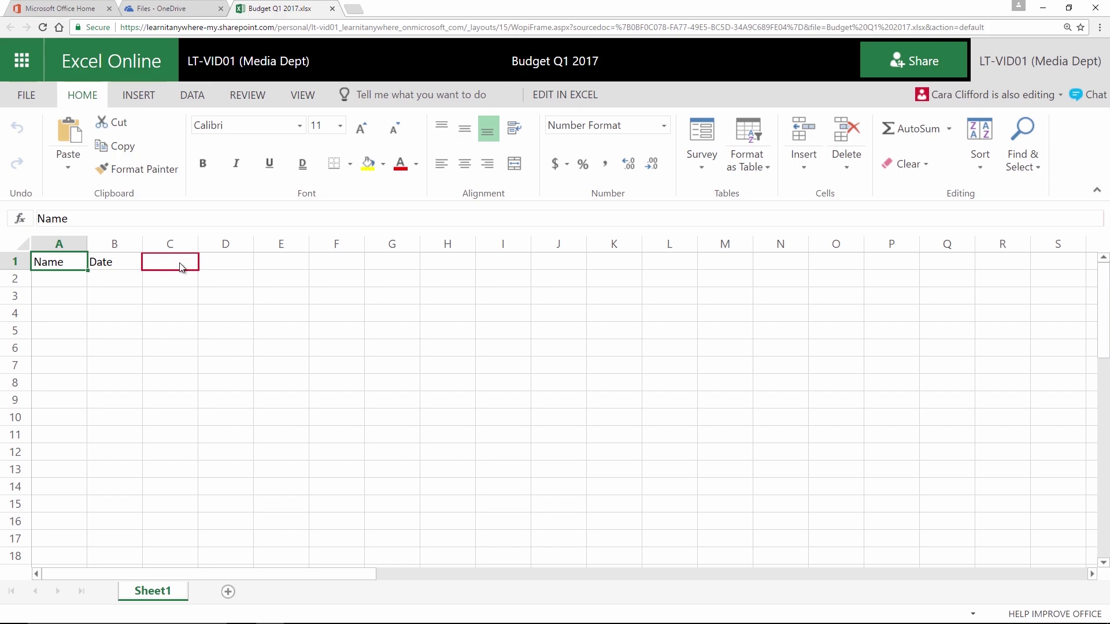
click(82, 281)
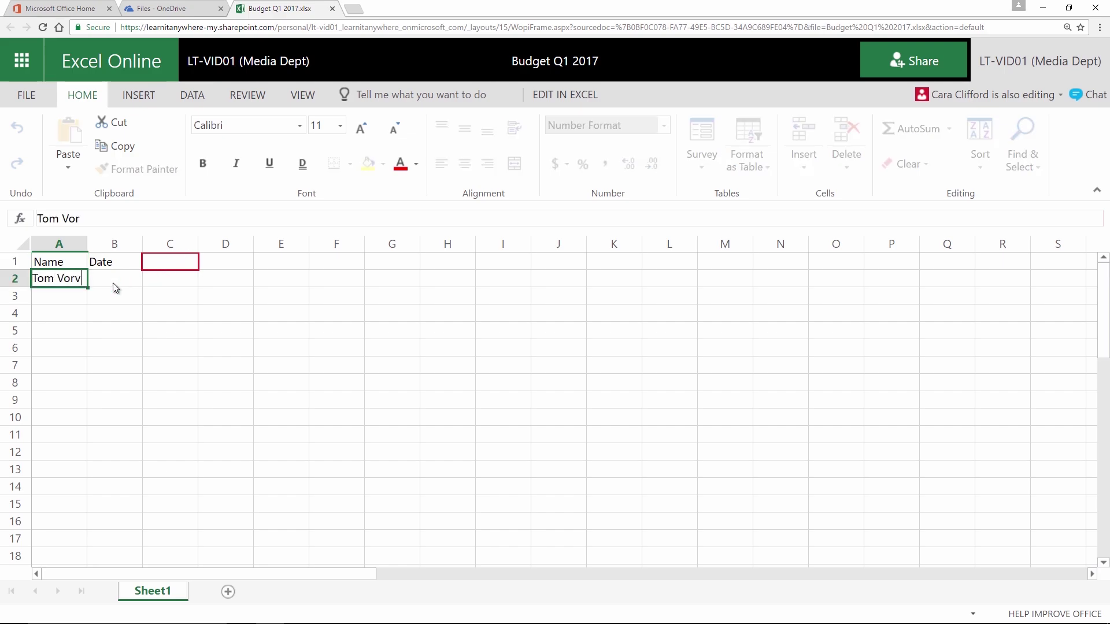
key(Tab)
text(5/3/17)
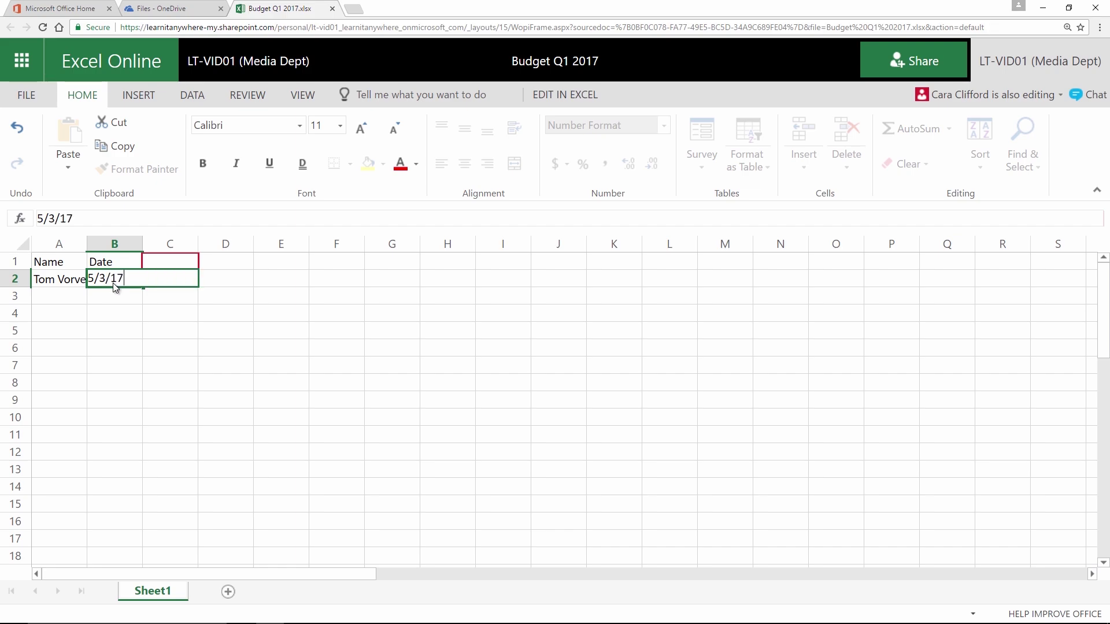
key(Tab)
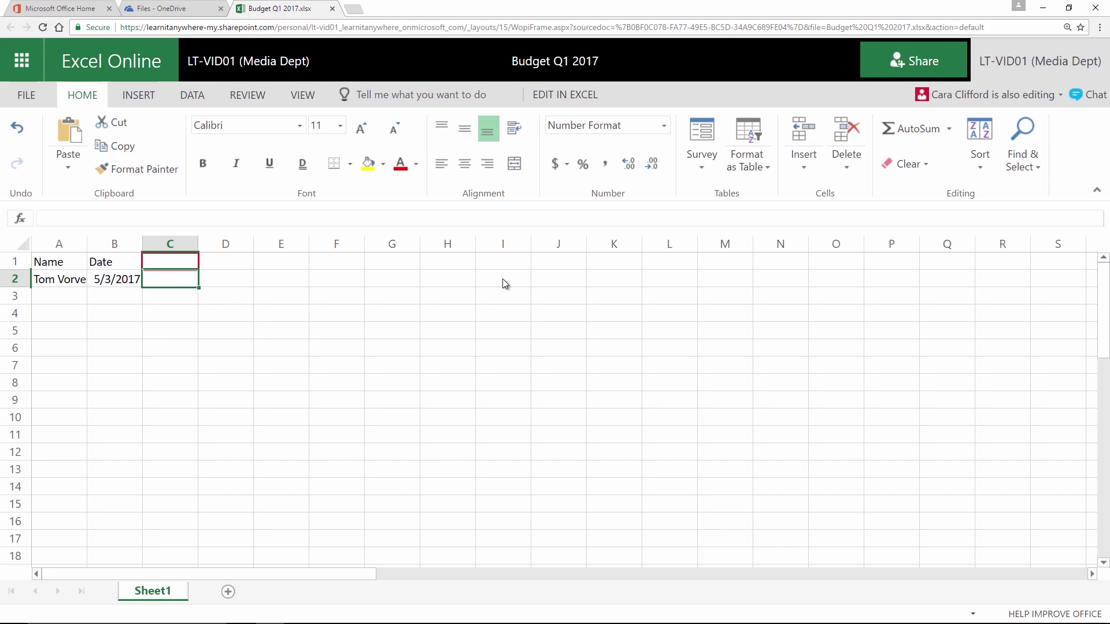
click(1092, 96)
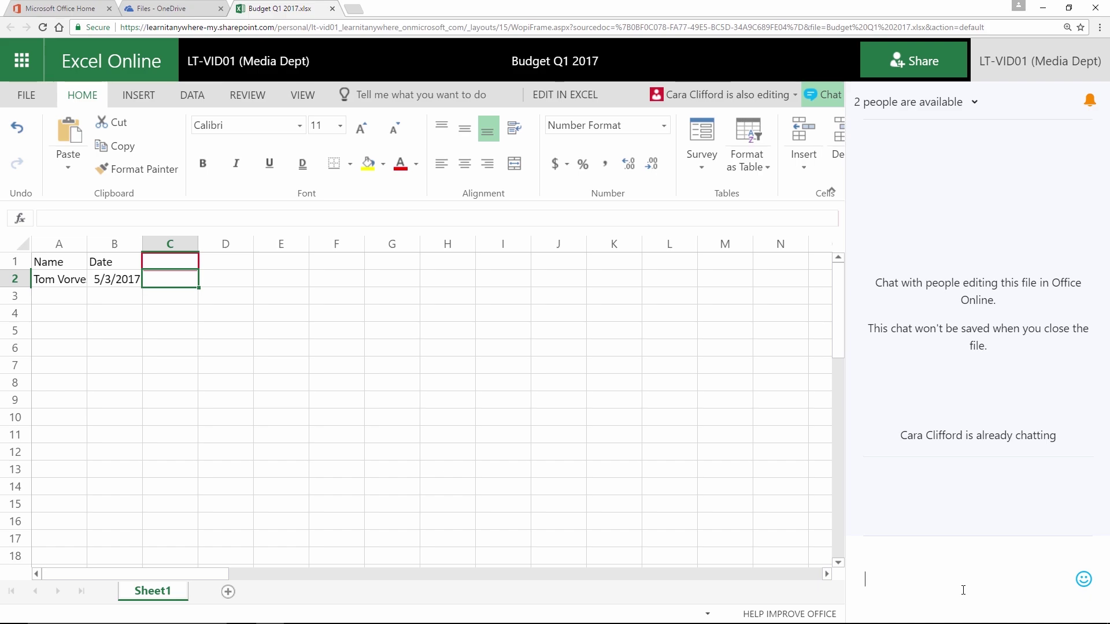
click(960, 103)
click(828, 95)
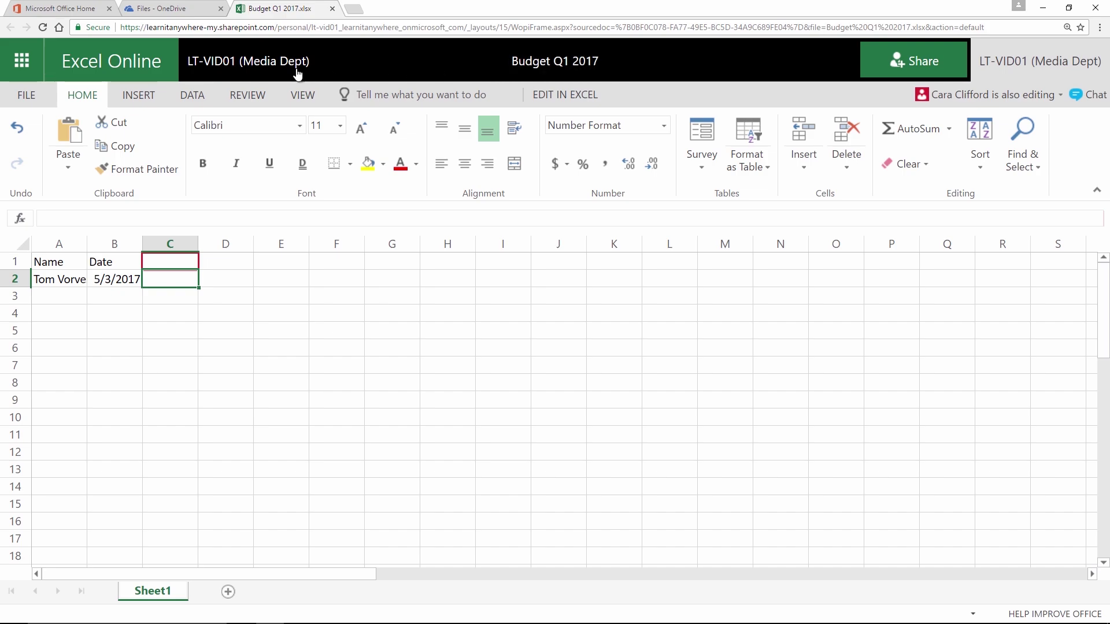
Step: Return to the Files list and view Budget Q1 2017.xlsx's details pane with recent activity
click(256, 62)
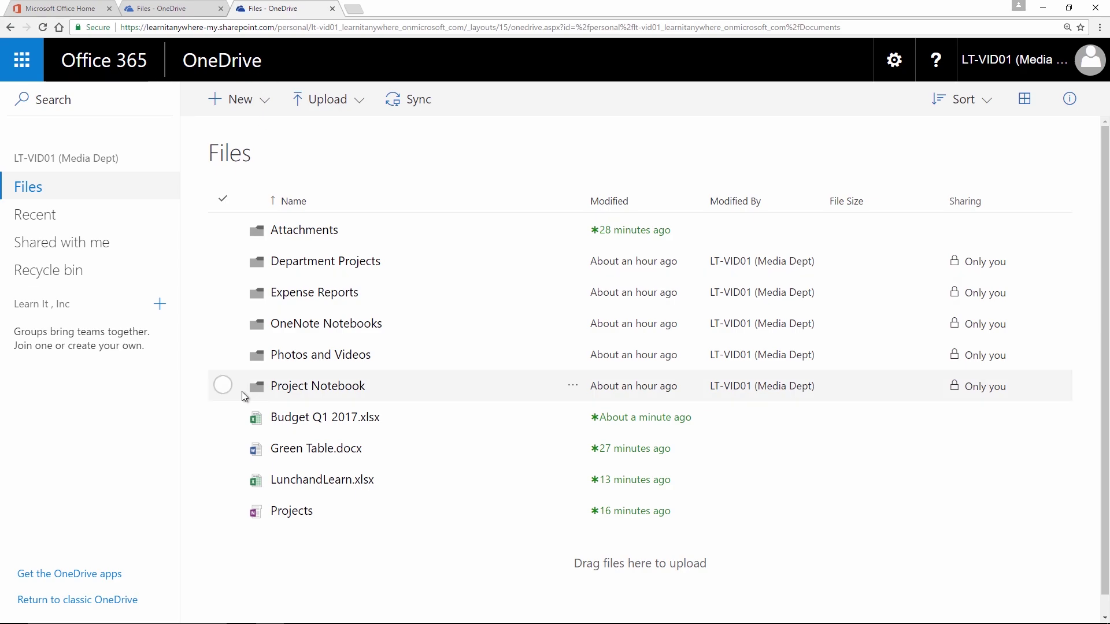
click(223, 417)
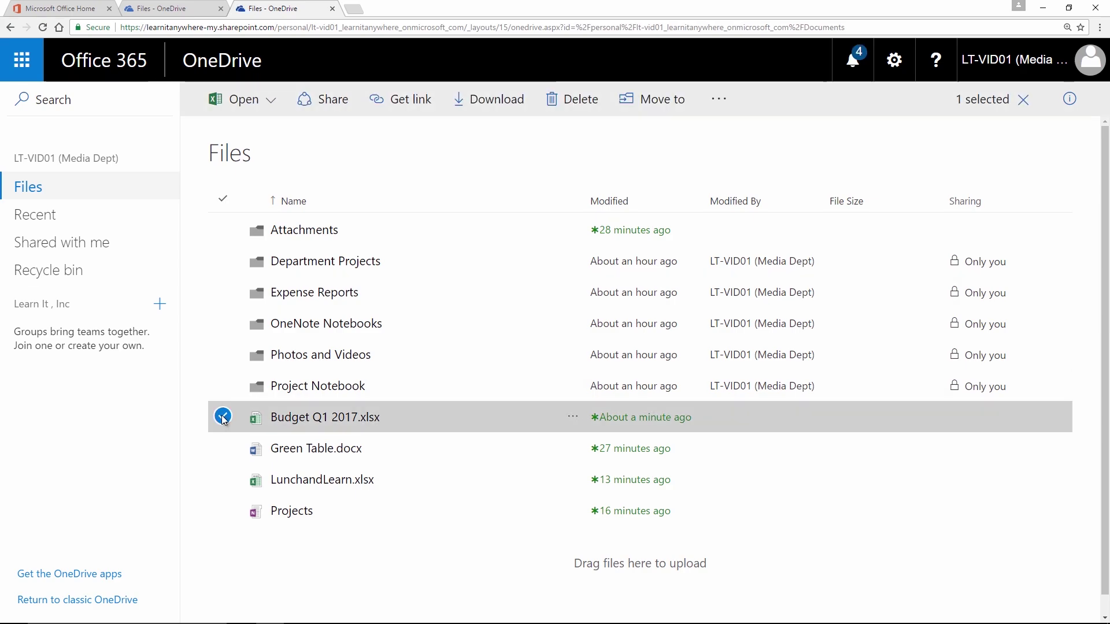
click(1070, 98)
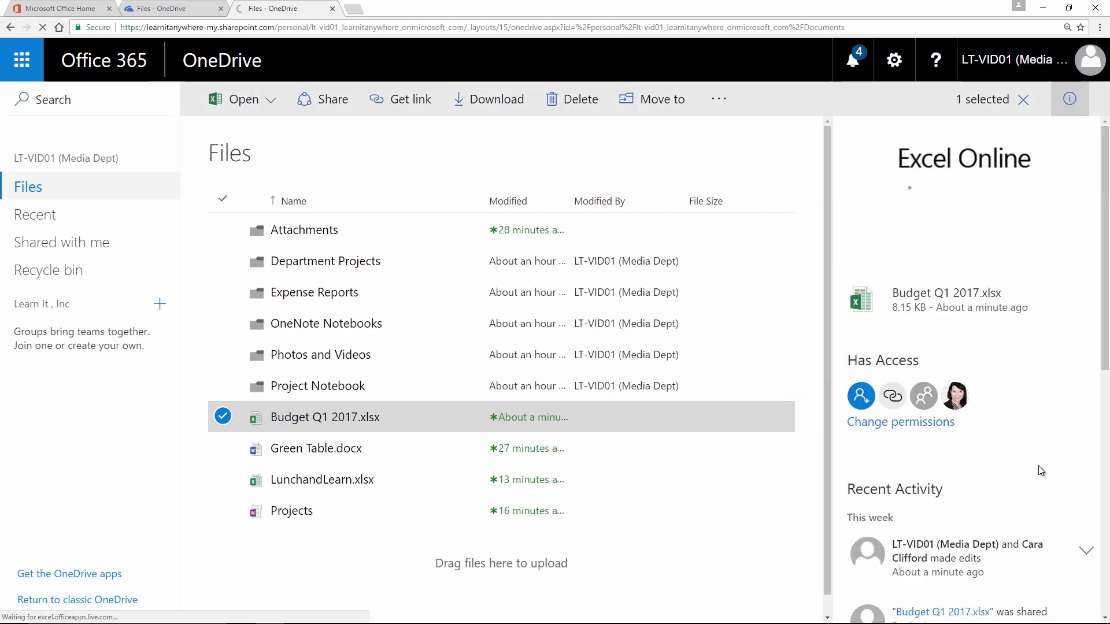
scroll(1038, 466, down, 3)
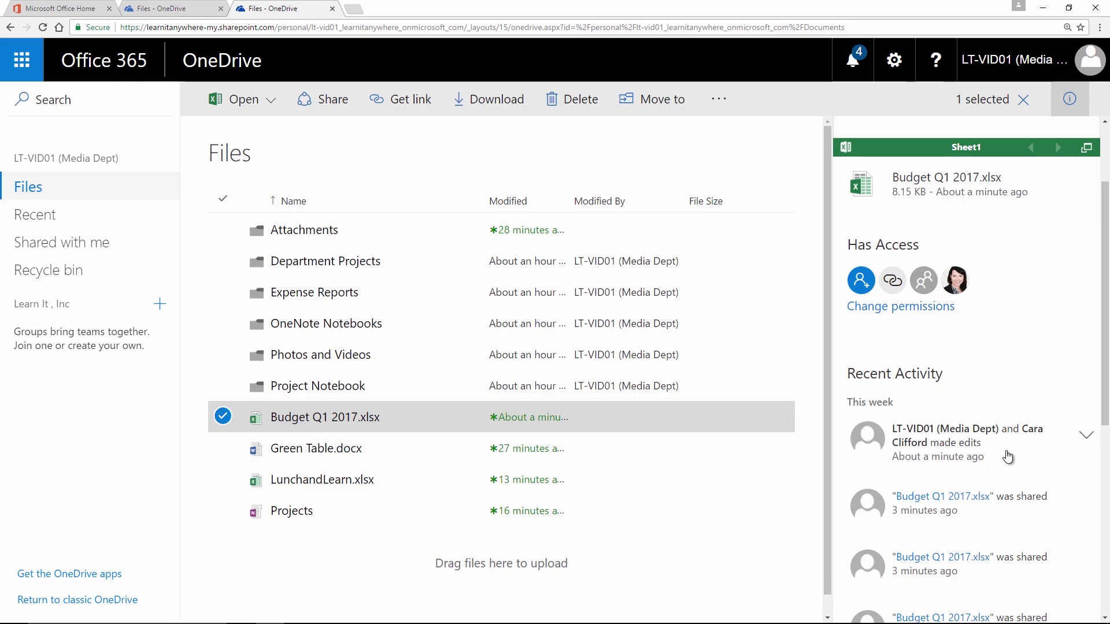